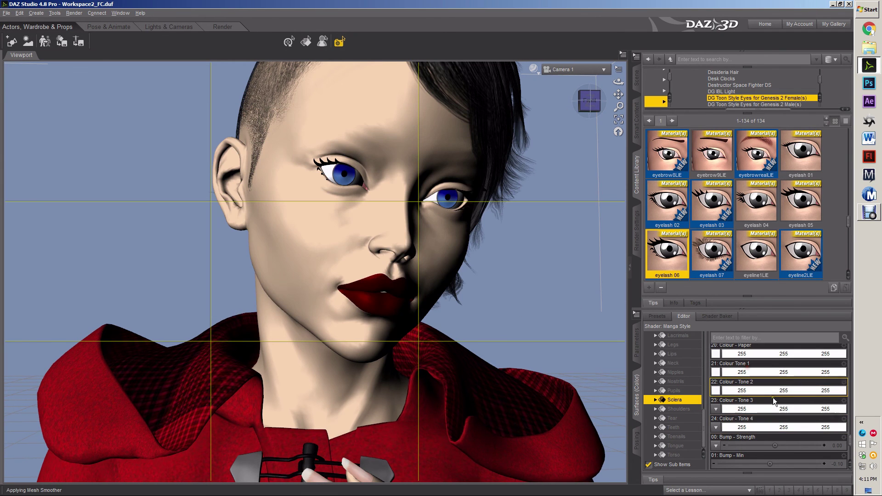
# - Lower the sclera's Colour - Tone 3 to grey 182 and darken Colour - Tone 4
pyautogui.click(781, 409)
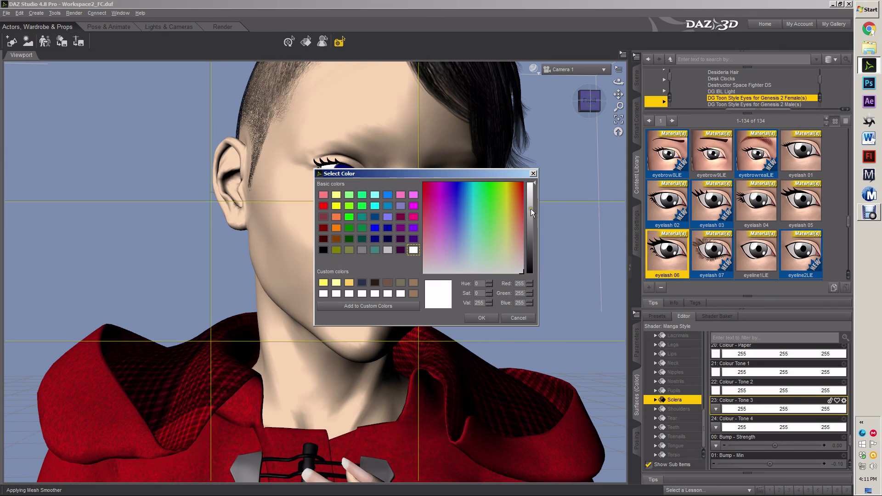
pyautogui.click(531, 211)
pyautogui.click(481, 318)
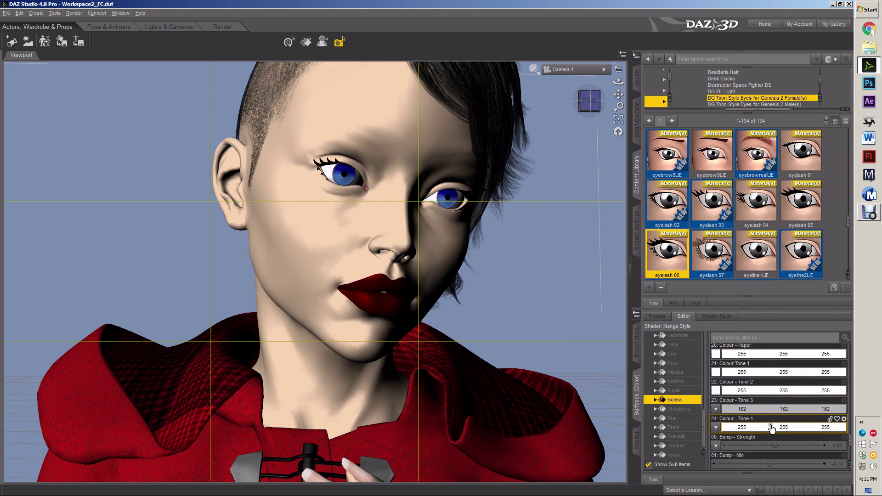
pyautogui.click(772, 427)
pyautogui.click(530, 209)
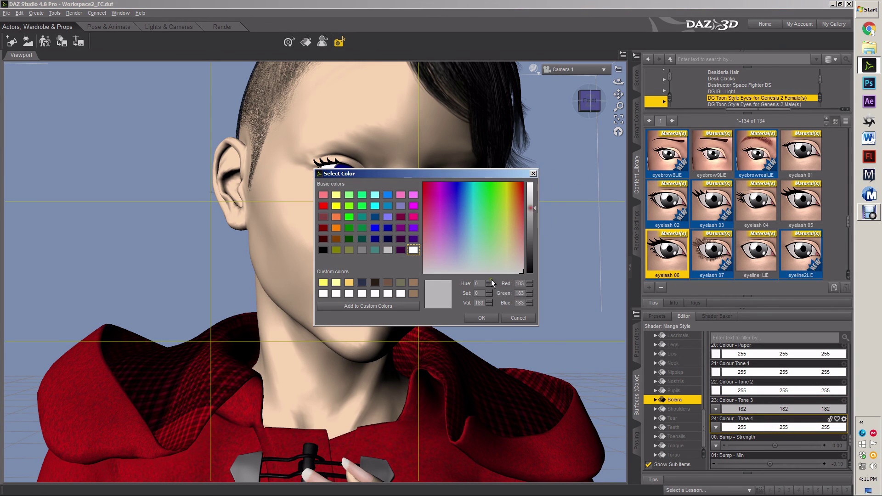
pyautogui.click(481, 318)
pyautogui.scroll(-5, 766, 382)
pyautogui.scroll(5, 781, 383)
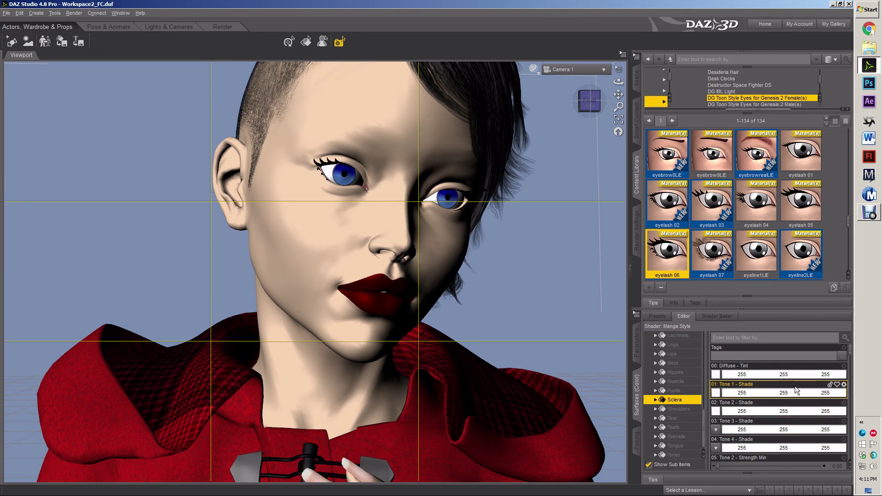
# - Set the sclera's Tone 3 - Shade to grey 184 and Tone 4 - Shade to grey 175
pyautogui.click(747, 430)
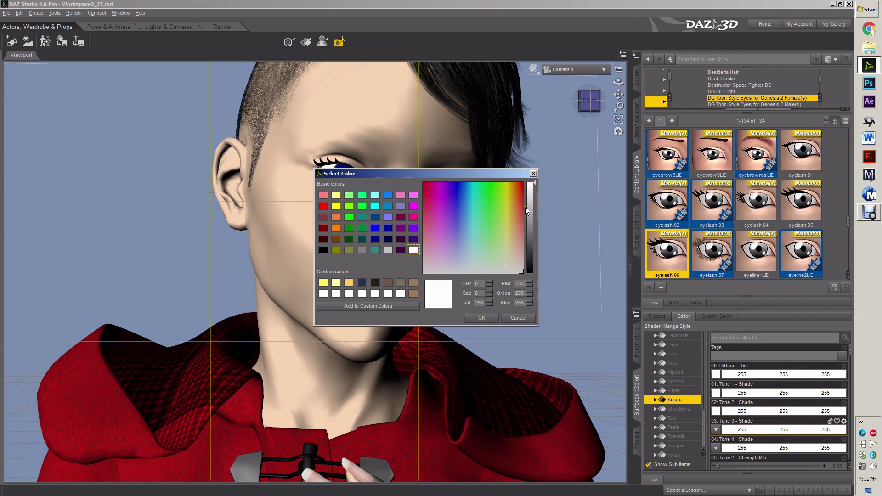
pyautogui.click(531, 208)
pyautogui.click(482, 318)
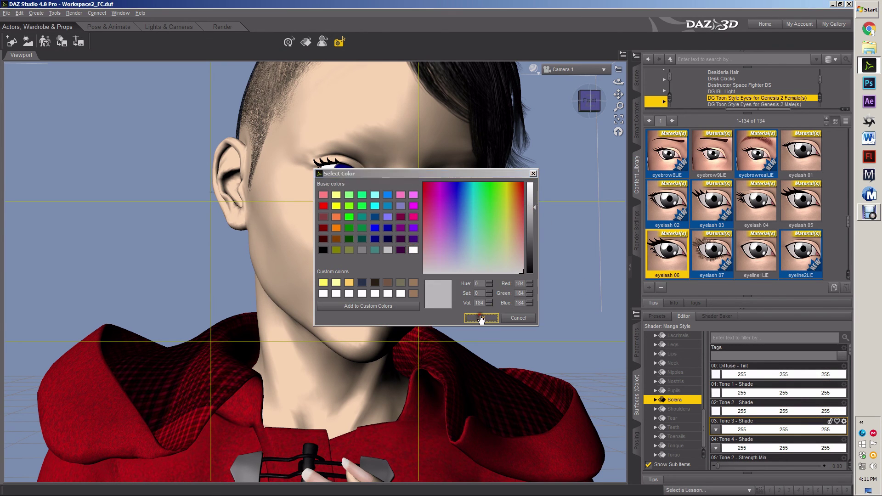
pyautogui.click(766, 451)
pyautogui.click(529, 211)
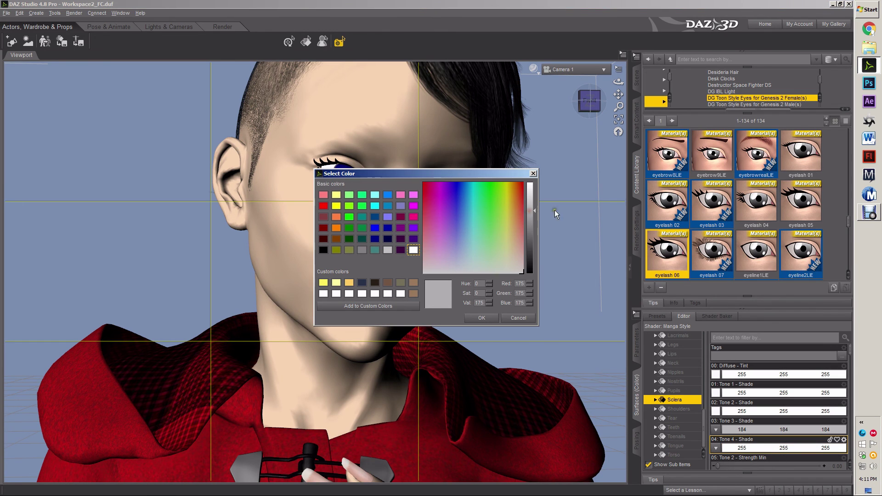
pyautogui.click(495, 317)
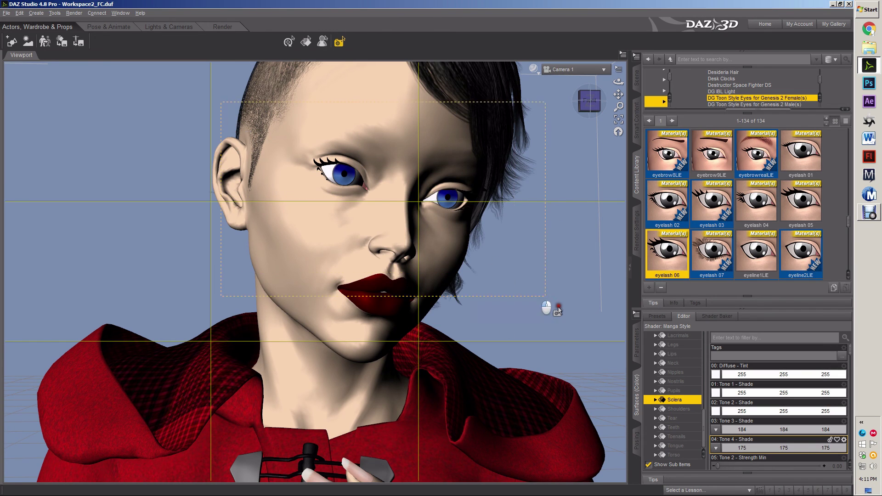
# - Run a test render (Ctrl+R) of the face to check the greyer sclera
pyautogui.hotkey('ctrl', 'r')
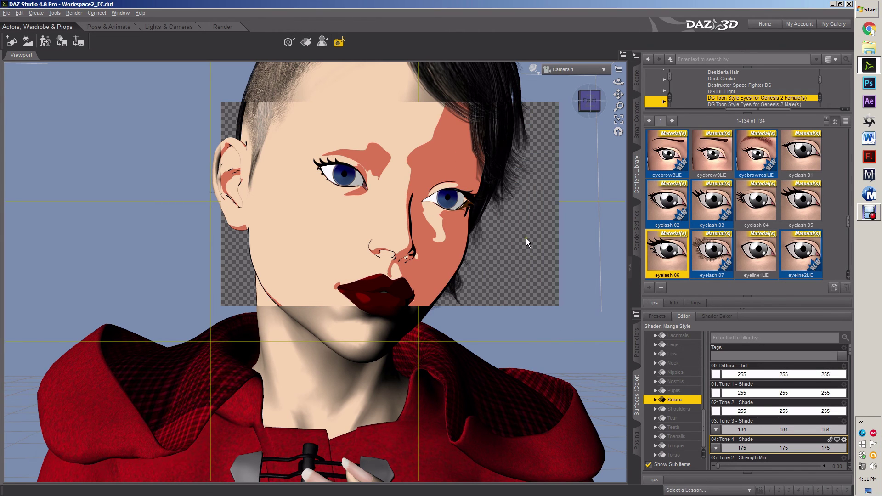
# - Select the eyelash surface on the figure and set its Diffuse Color to pure black (0, 0, 0)
pyautogui.click(526, 239)
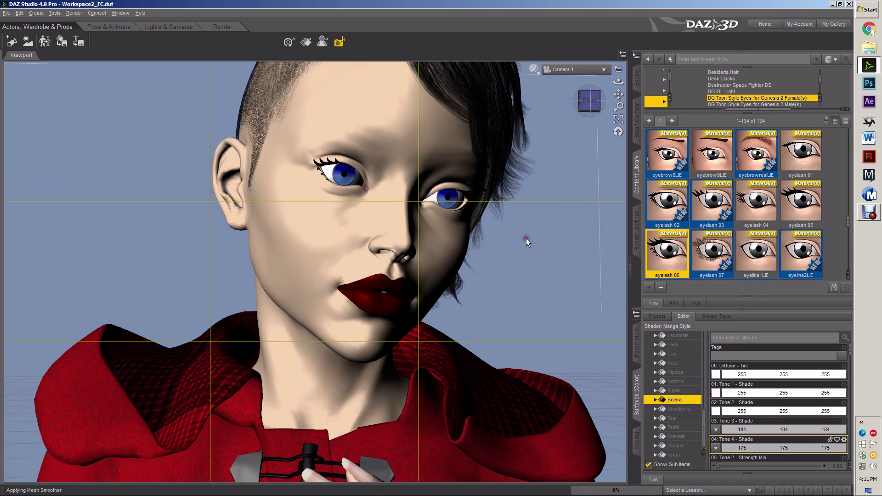
pyautogui.click(306, 41)
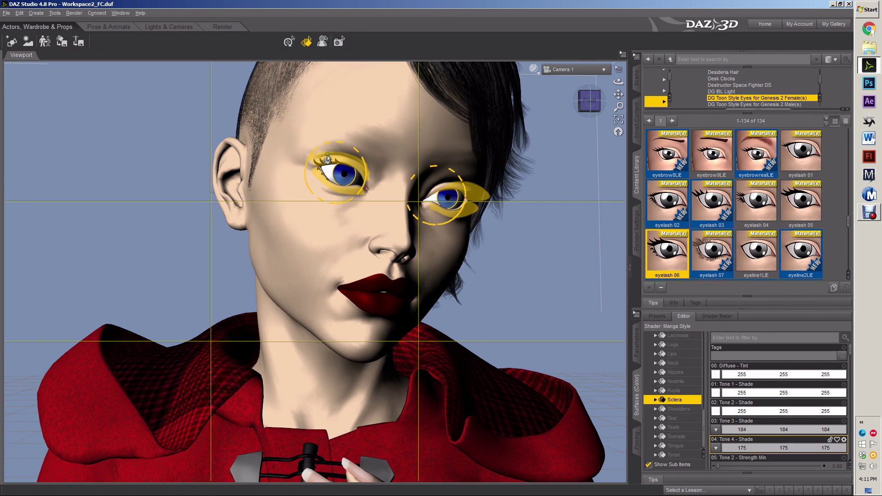
pyautogui.click(323, 170)
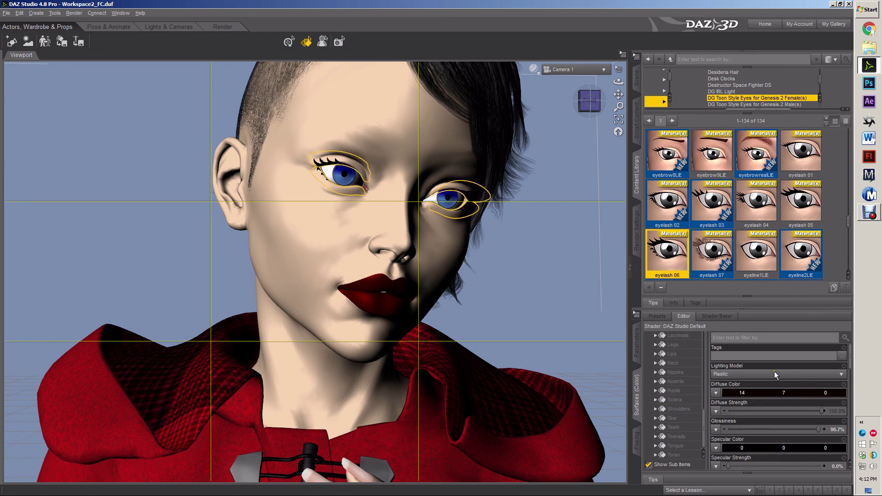
pyautogui.click(774, 394)
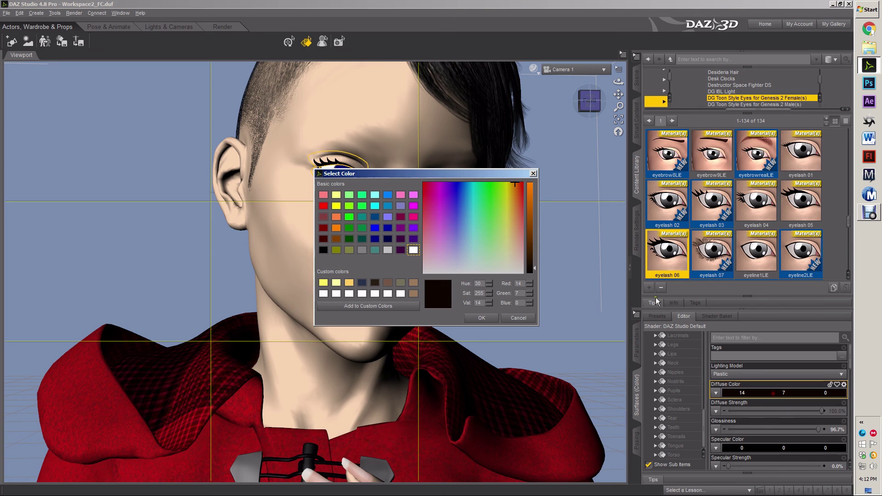
pyautogui.click(323, 250)
pyautogui.click(481, 318)
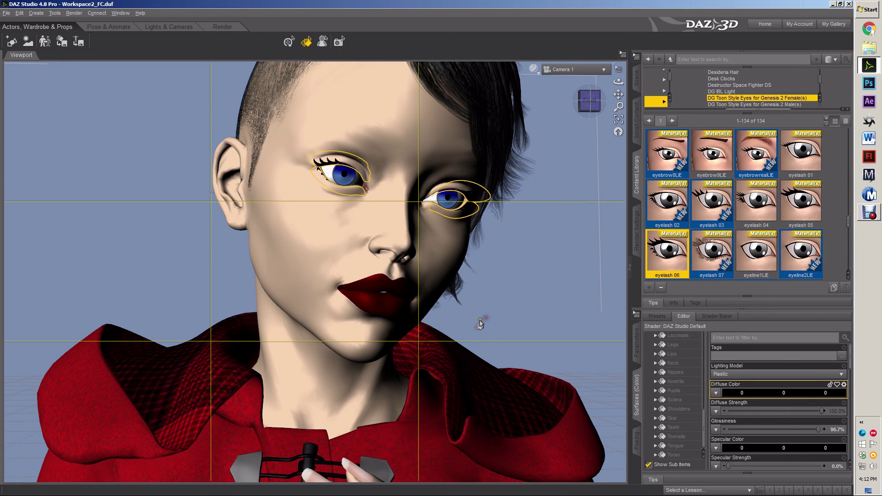
pyautogui.scroll(-3, 505, 242)
pyautogui.scroll(3, 505, 241)
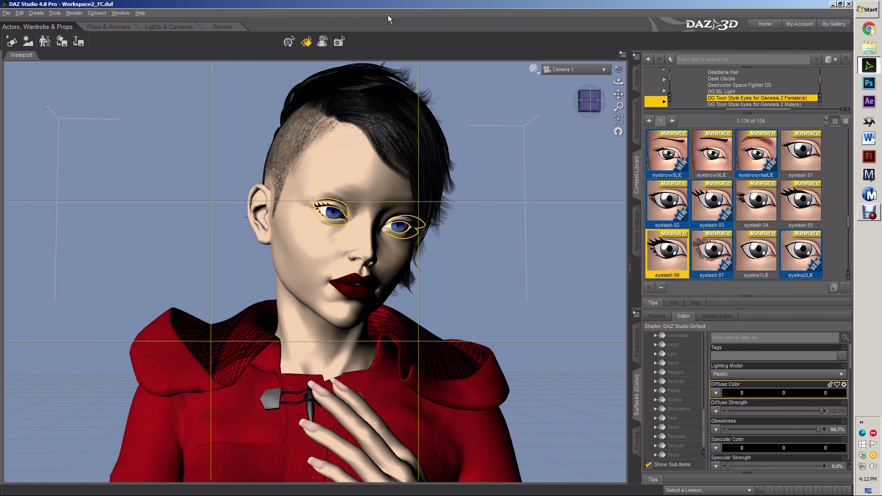
# - Spot-render a region over the figure, then save the scene as Workspace2_FC.duf
pyautogui.click(339, 42)
pyautogui.moveTo(202, 160); pyautogui.dragTo(448, 370)
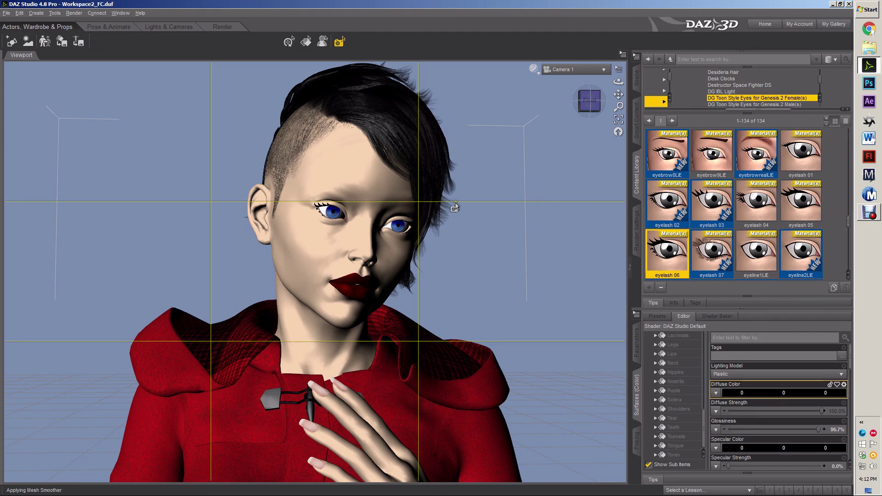
pyautogui.hotkey('ctrl', 's')
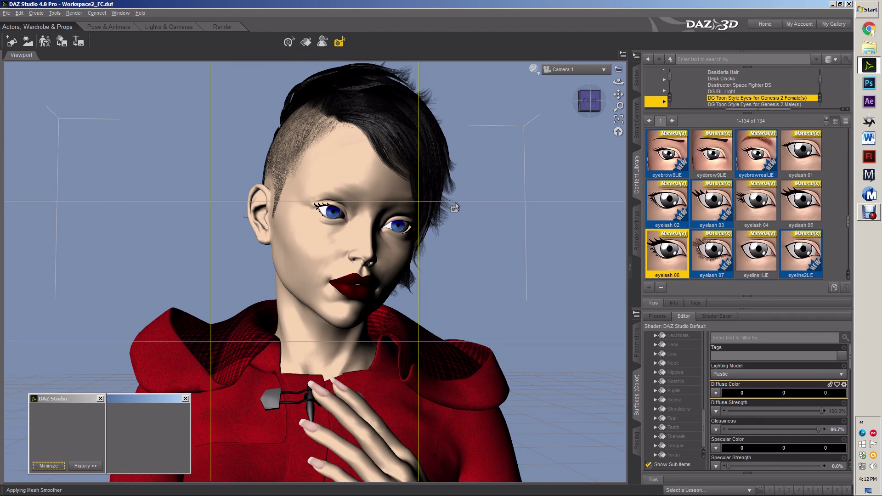
# - Select the figure's face surface to show its Manga Style shader settings
pyautogui.click(306, 42)
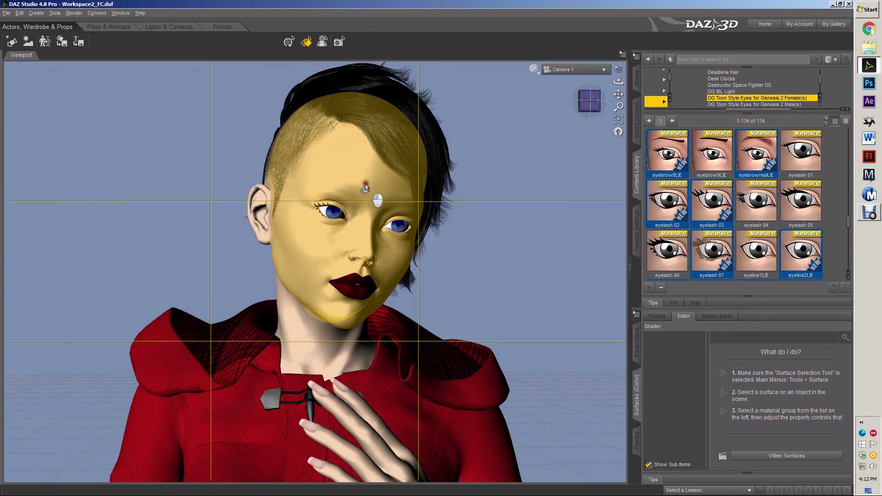
pyautogui.click(365, 188)
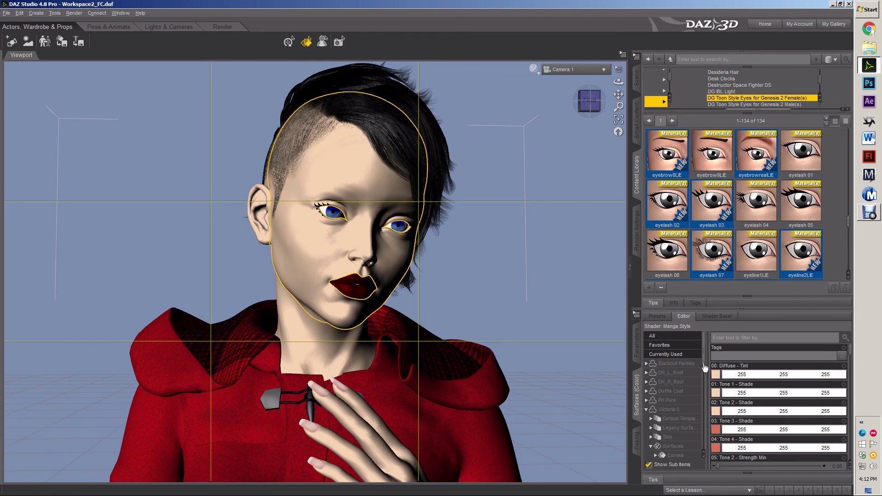
pyautogui.scroll(-3, 770, 387)
pyautogui.scroll(-1, 769, 388)
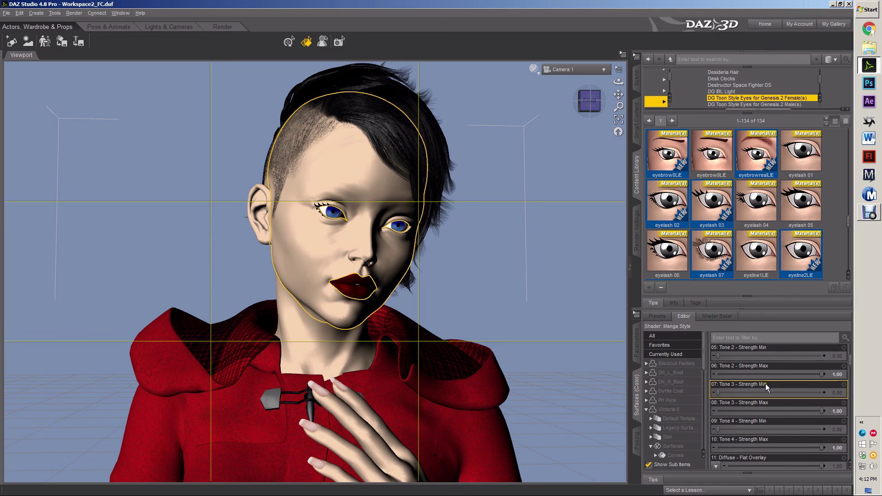
pyautogui.scroll(5, 749, 391)
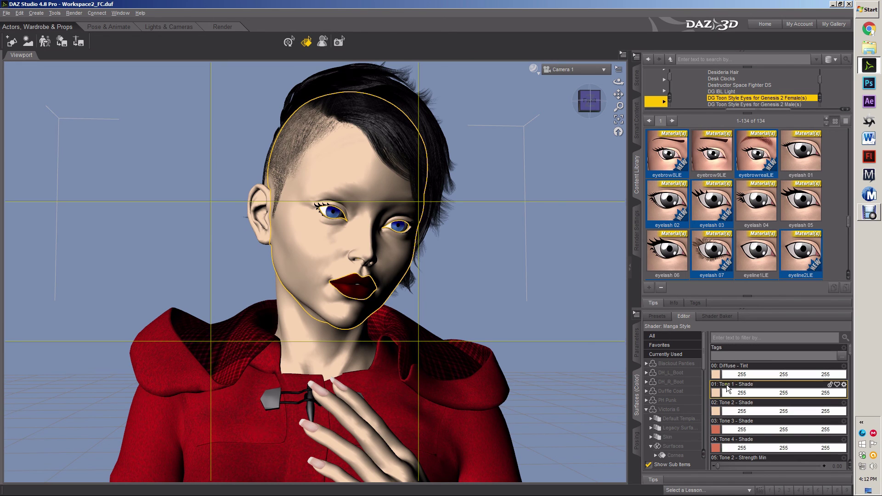
# - Load Jade_Face1.2 as the image map for the face's Diffuse Tint
pyautogui.click(714, 380)
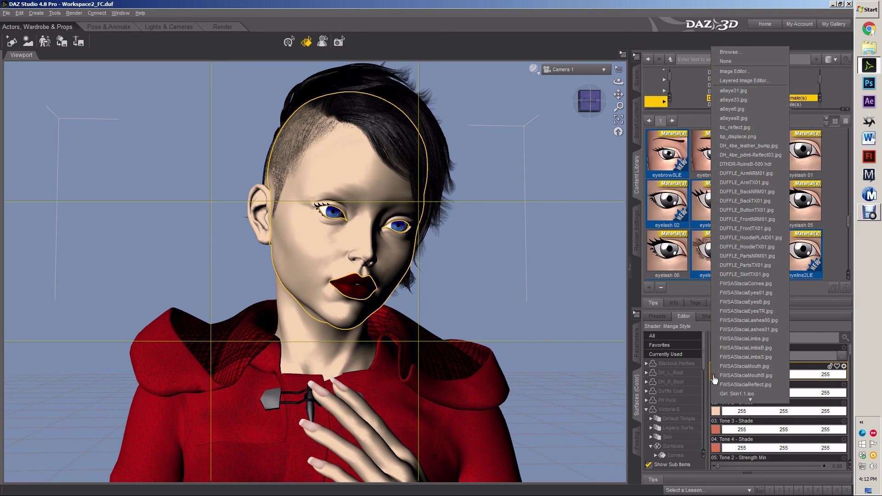
pyautogui.click(743, 51)
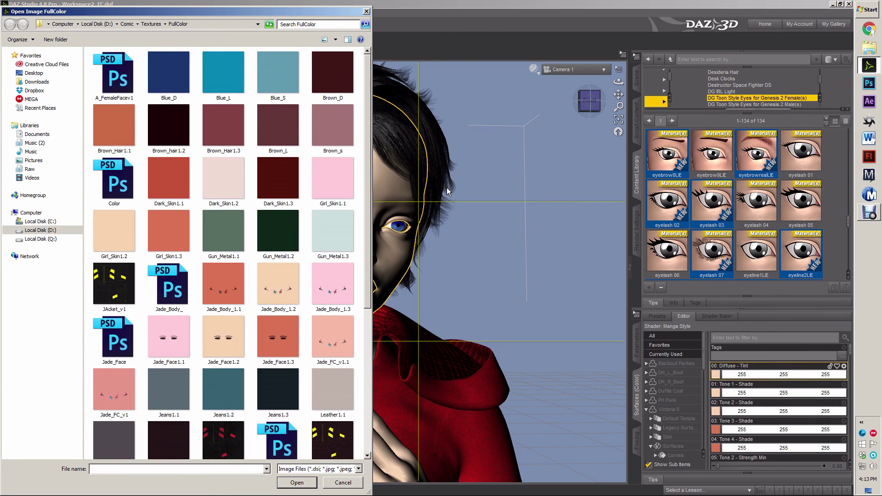
pyautogui.click(208, 332)
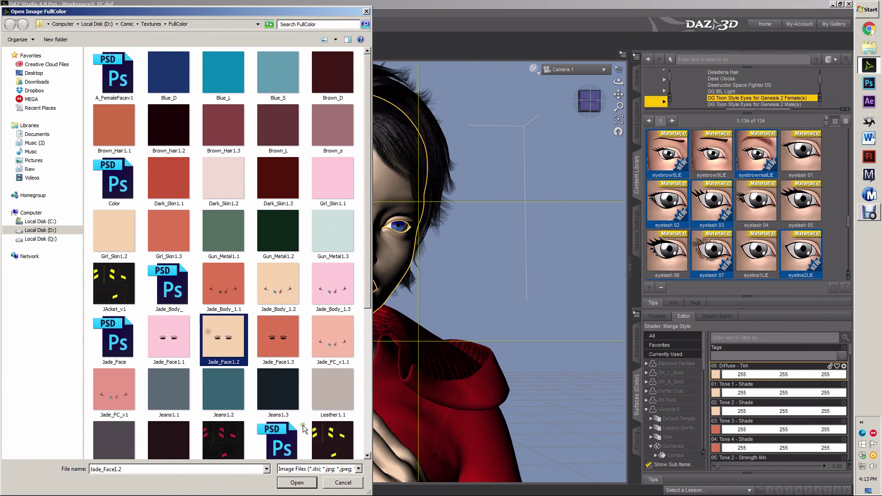
pyautogui.click(298, 482)
# - Inspect the image mapped to the face's Tone 1 - Shade
pyautogui.click(715, 393)
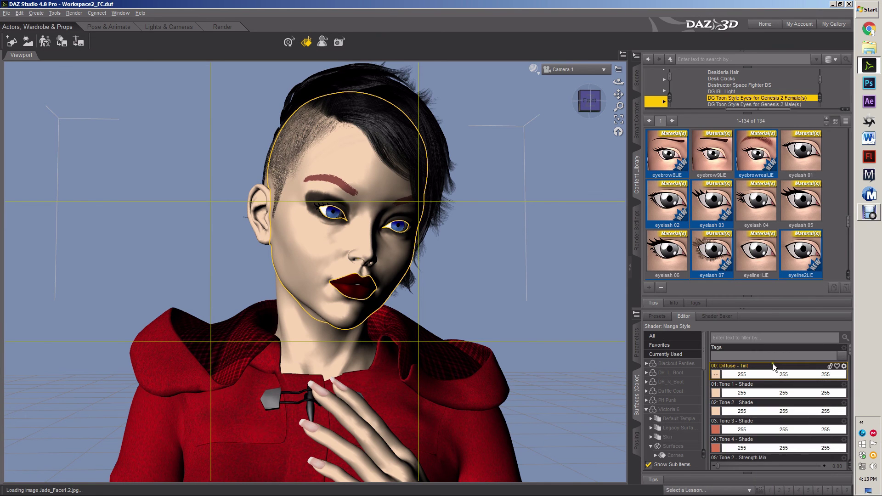
pyautogui.scroll(-5, 776, 414)
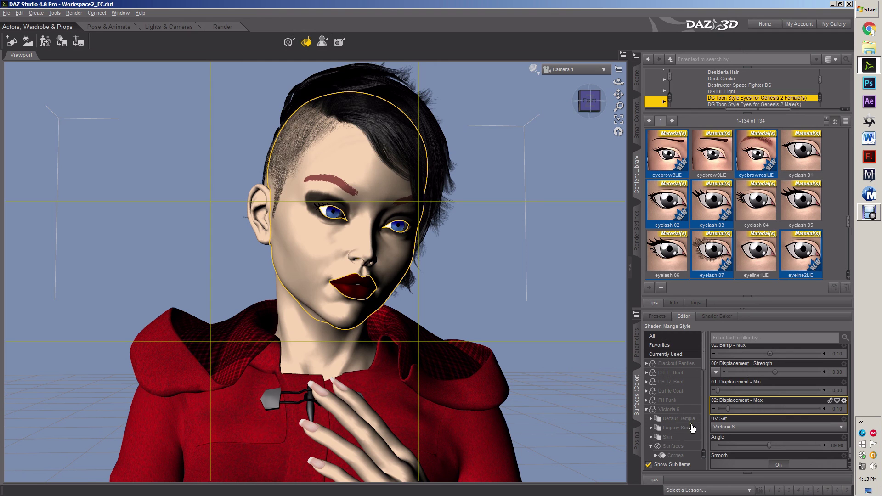
pyautogui.scroll(6, 758, 413)
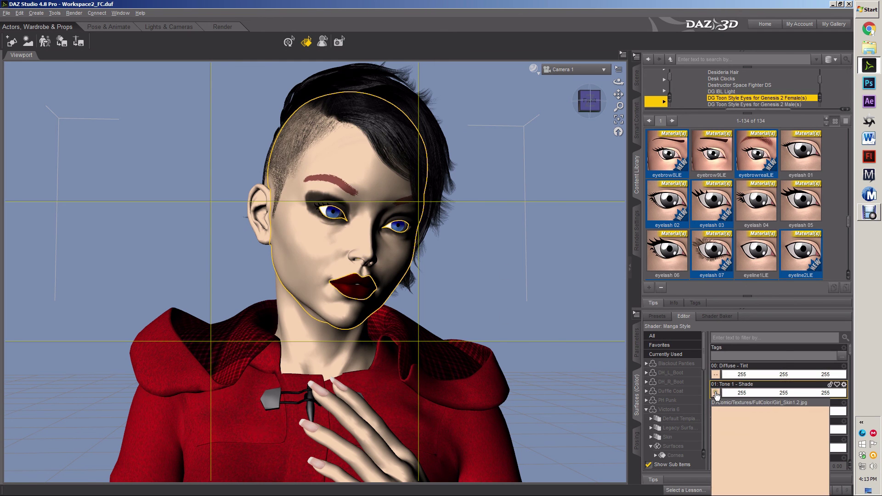
pyautogui.click(716, 392)
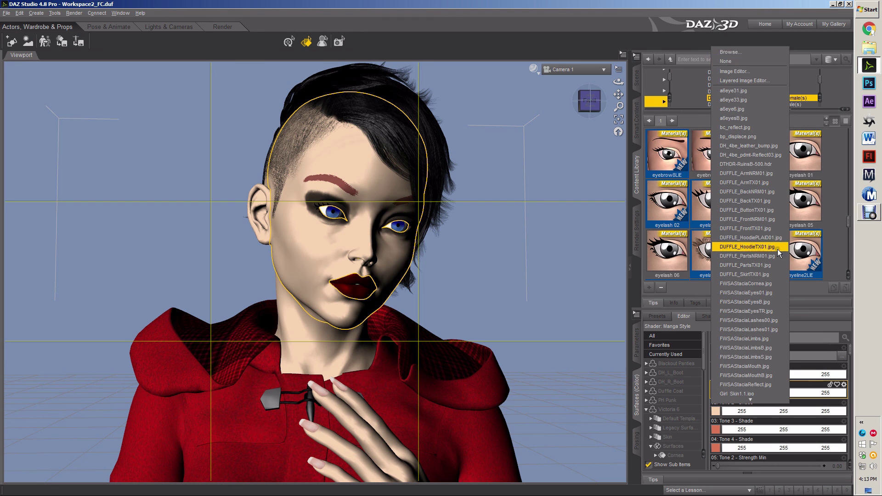
pyautogui.scroll(-4, 747, 382)
pyautogui.scroll(3, 745, 344)
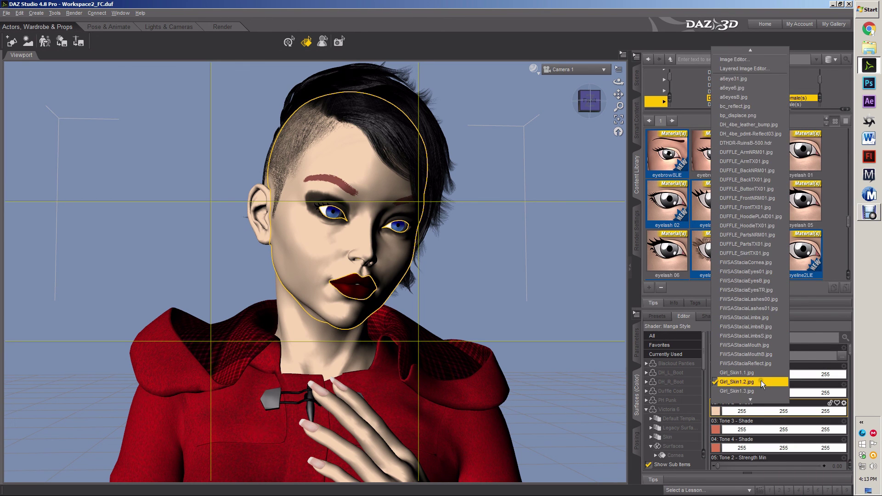
pyautogui.scroll(-3, 754, 326)
# - Assign Jade_Face1 to Tone 1 - Shade and Jade_Face1.1 to the specular colour
pyautogui.click(749, 326)
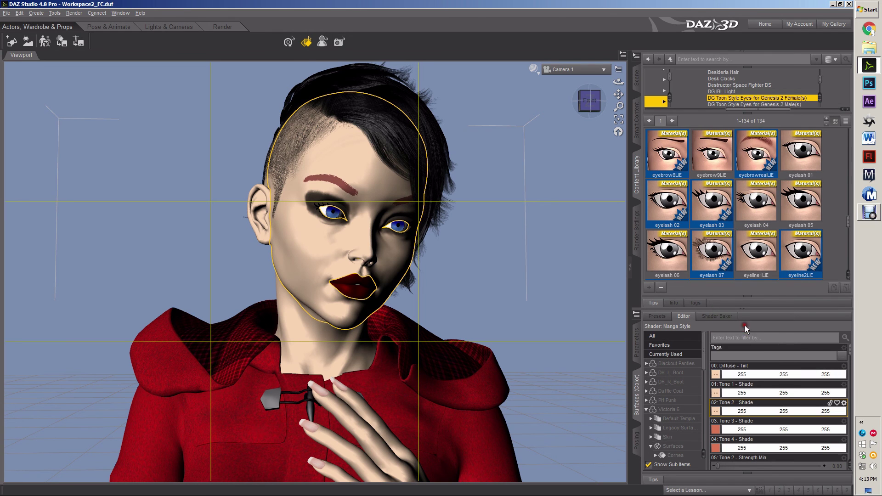
pyautogui.scroll(-5, 735, 423)
pyautogui.scroll(4, 735, 421)
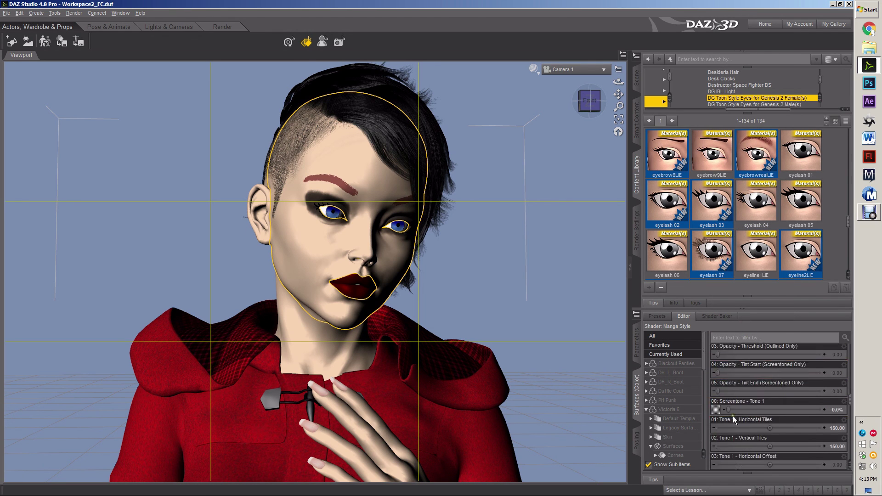
pyautogui.click(719, 413)
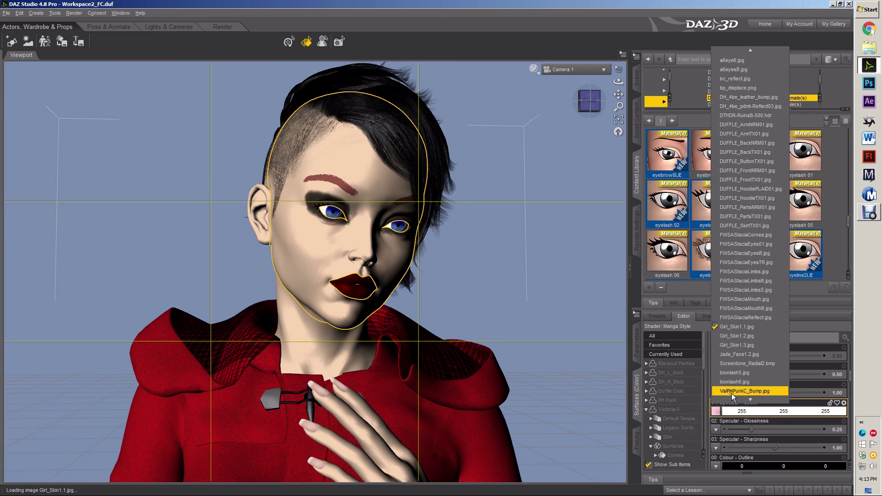
pyautogui.click(734, 52)
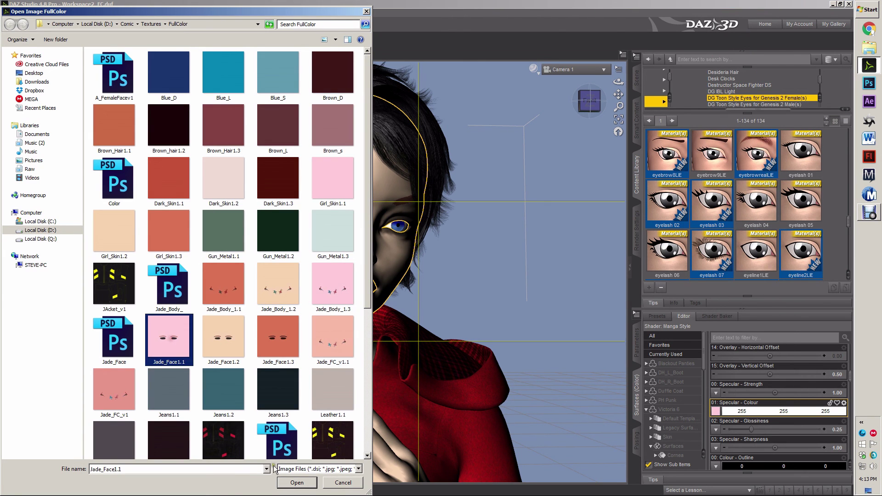
pyautogui.click(297, 482)
# - Map Jade_Face1.3 onto both Tone 3 - Shade and Tone 4 - Shade
pyautogui.scroll(-5, 737, 381)
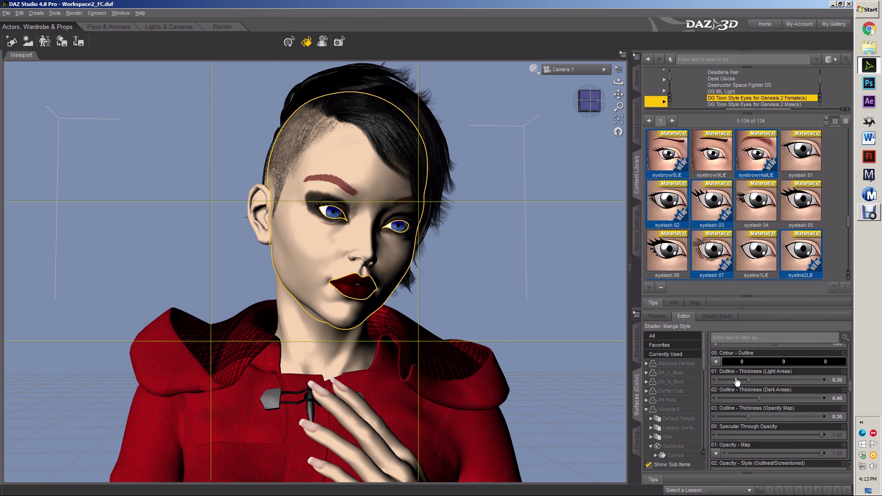
pyautogui.scroll(-10, 737, 381)
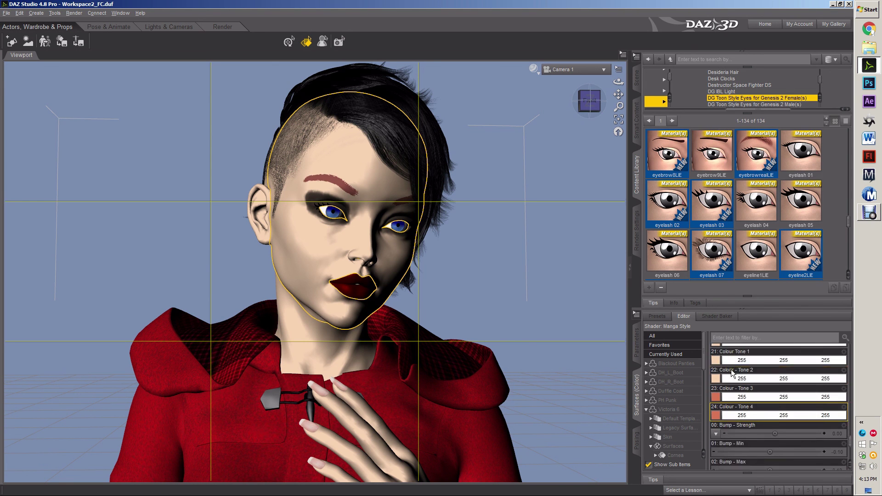
pyautogui.scroll(-4, 733, 373)
pyautogui.scroll(-6, 731, 386)
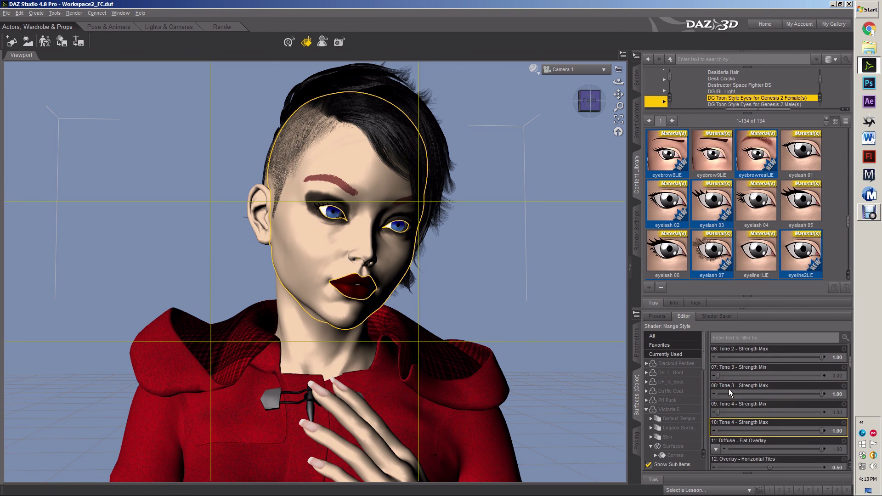
pyautogui.scroll(8, 730, 392)
pyautogui.click(715, 411)
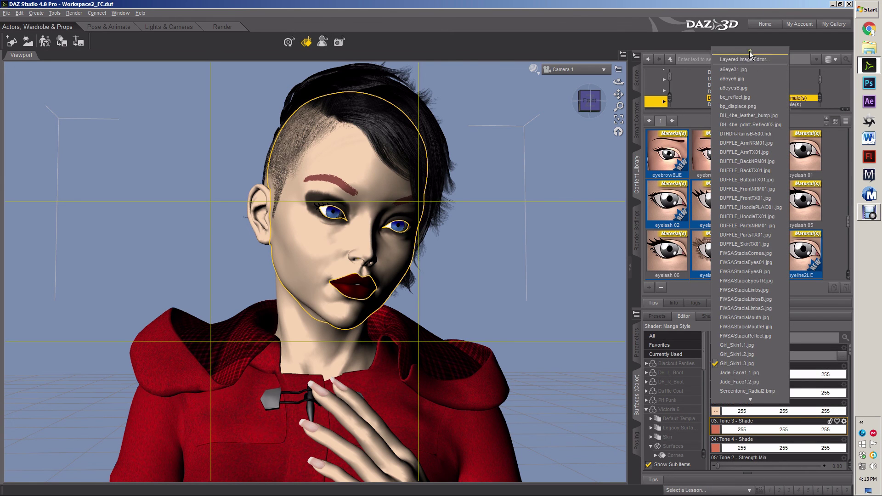
pyautogui.click(727, 56)
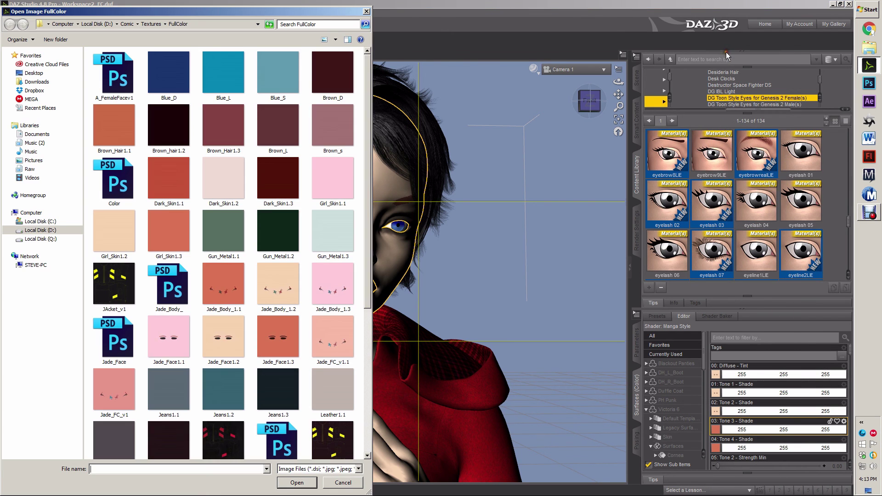
pyautogui.click(294, 336)
pyautogui.click(289, 483)
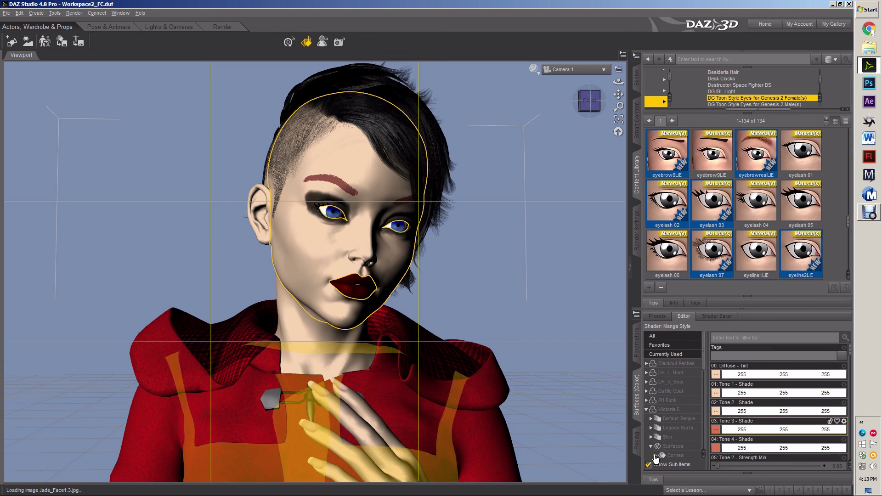
pyautogui.click(715, 448)
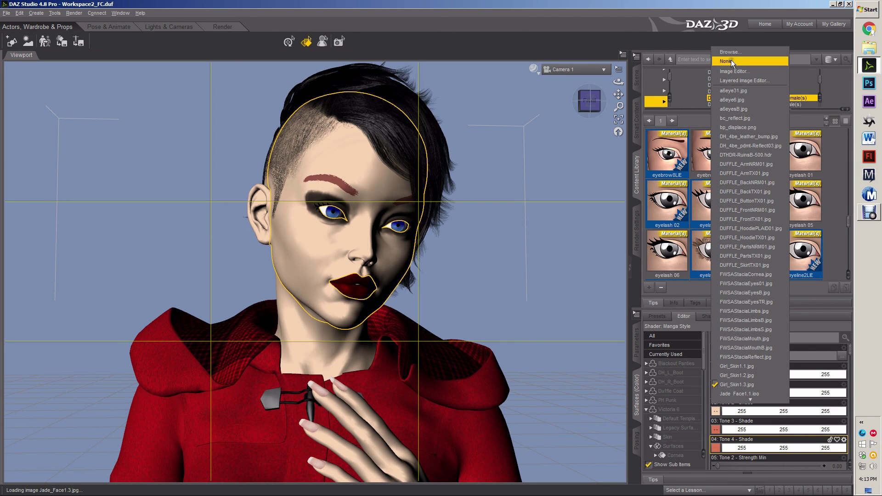
pyautogui.click(727, 55)
pyautogui.click(274, 357)
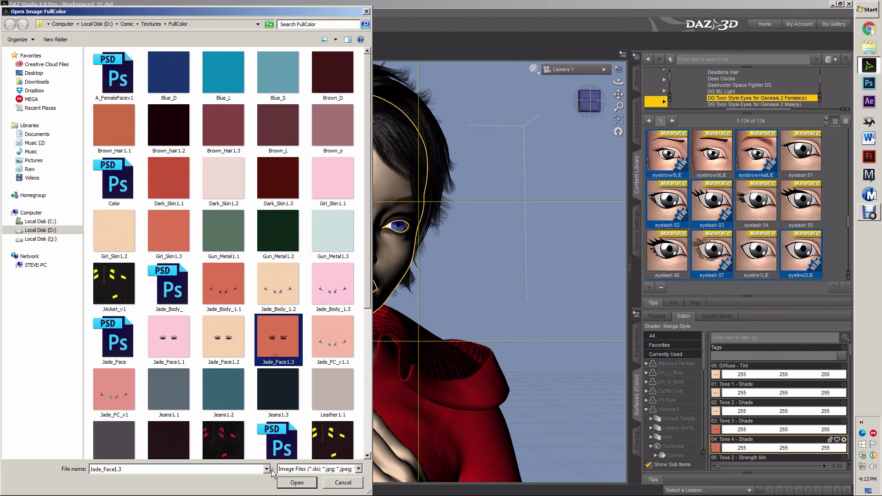
pyautogui.click(295, 482)
# - Map Jade_Face1.2 onto the face's paper colour
pyautogui.scroll(-5, 766, 393)
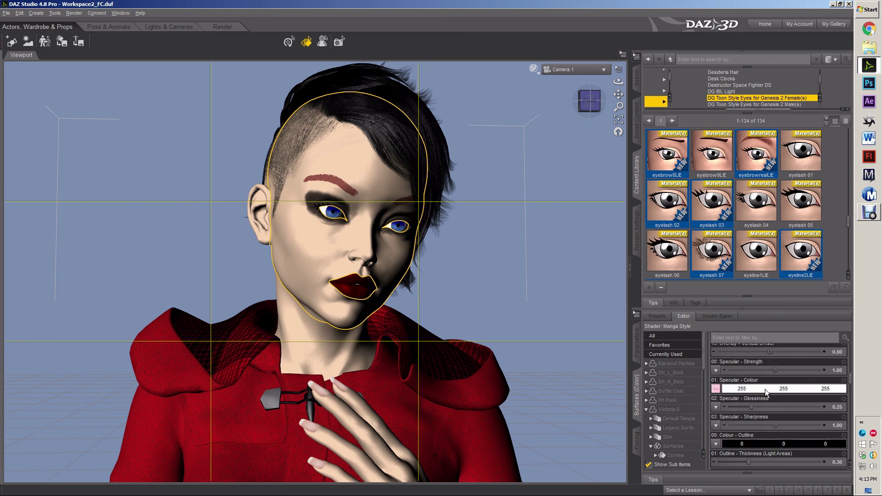
pyautogui.scroll(-10, 766, 393)
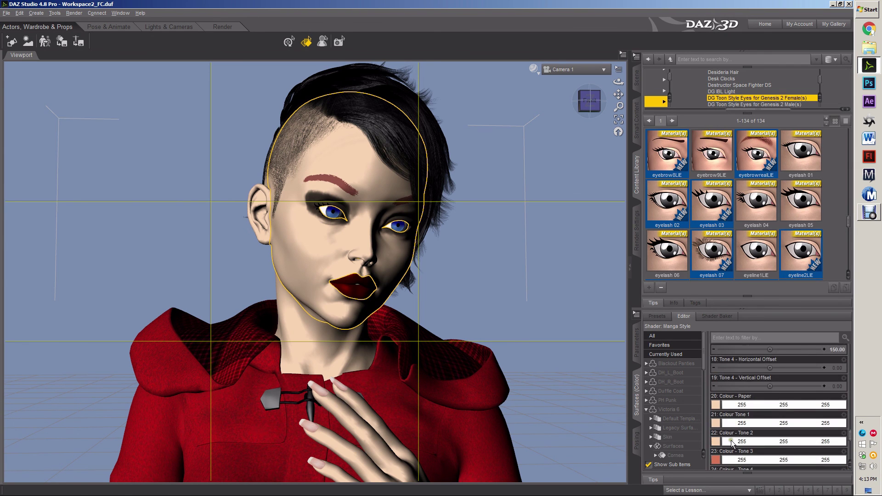
pyautogui.scroll(-1, 726, 454)
pyautogui.click(715, 356)
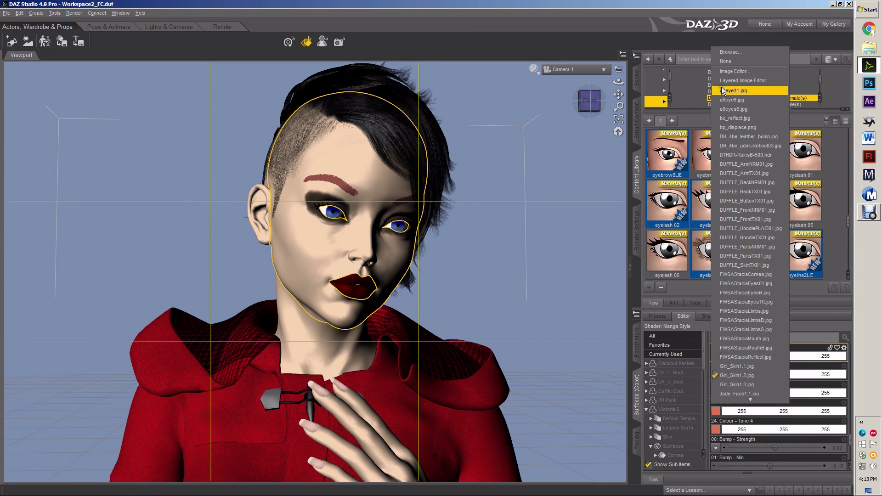
pyautogui.click(725, 53)
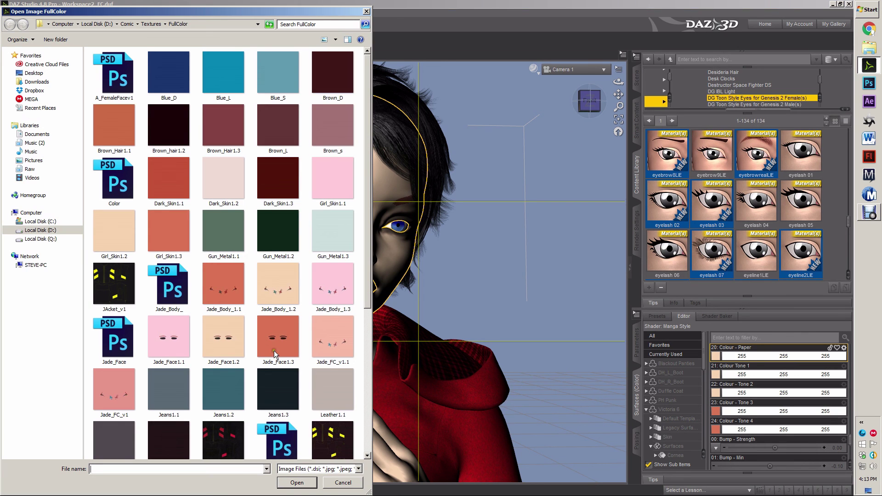
pyautogui.click(231, 347)
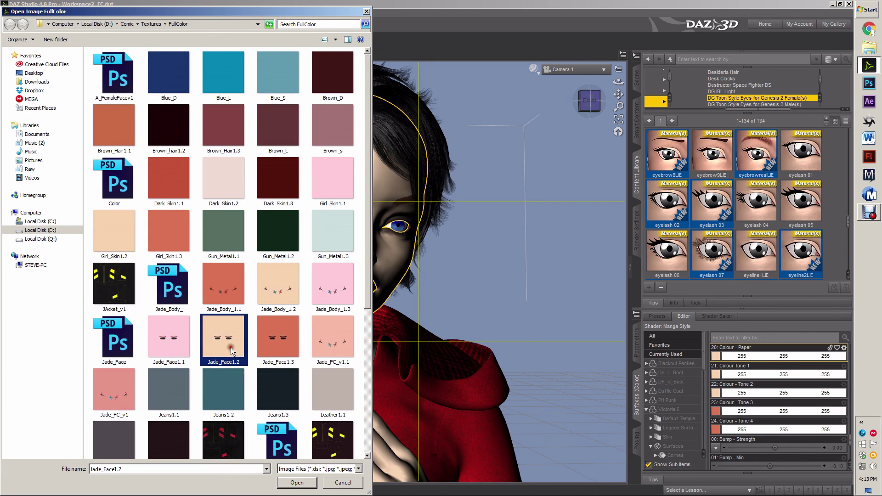
pyautogui.click(290, 480)
# - Map Jade_Face1.2 onto Colour Tone 1 and Colour Tone 2
pyautogui.click(715, 374)
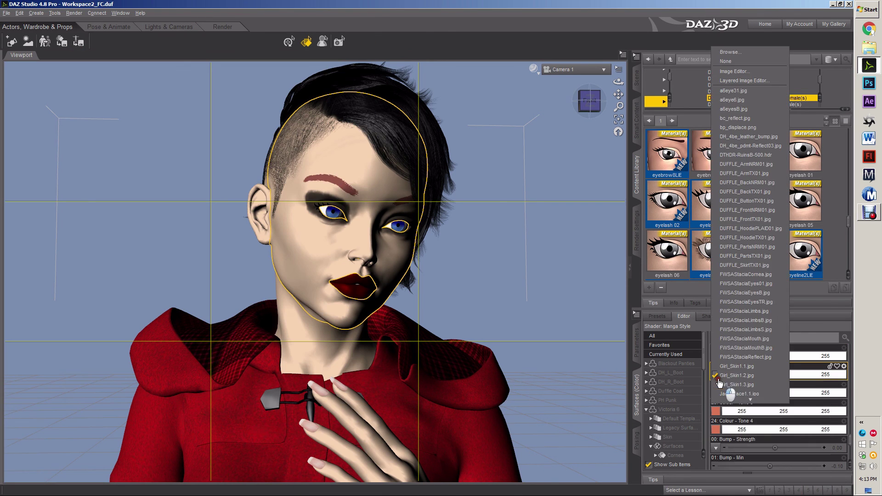
pyautogui.click(723, 53)
pyautogui.click(221, 352)
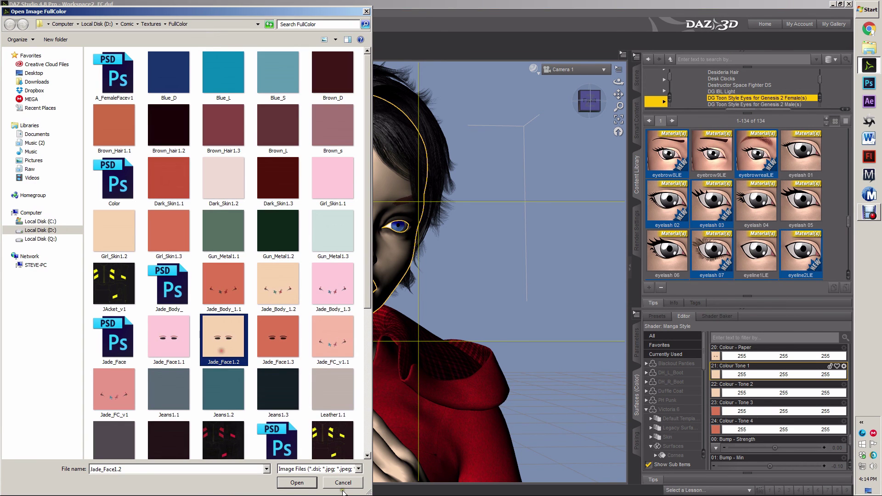
pyautogui.click(297, 486)
pyautogui.click(716, 393)
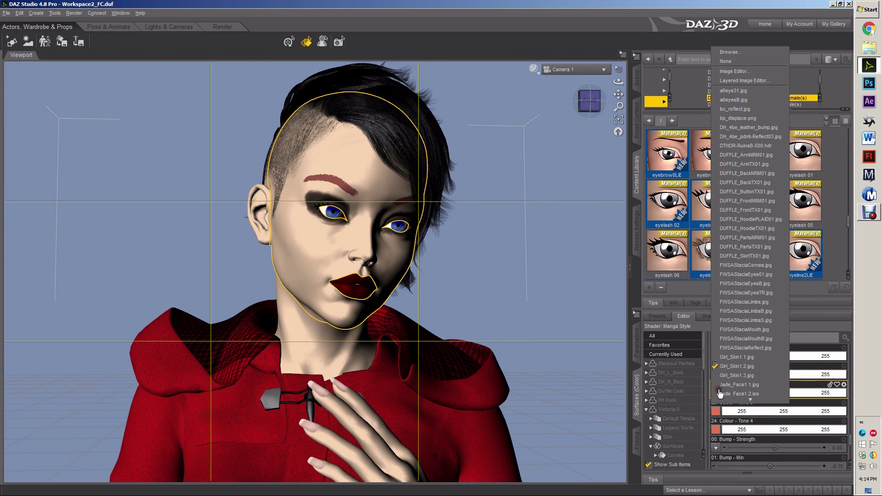
pyautogui.click(731, 52)
pyautogui.click(220, 329)
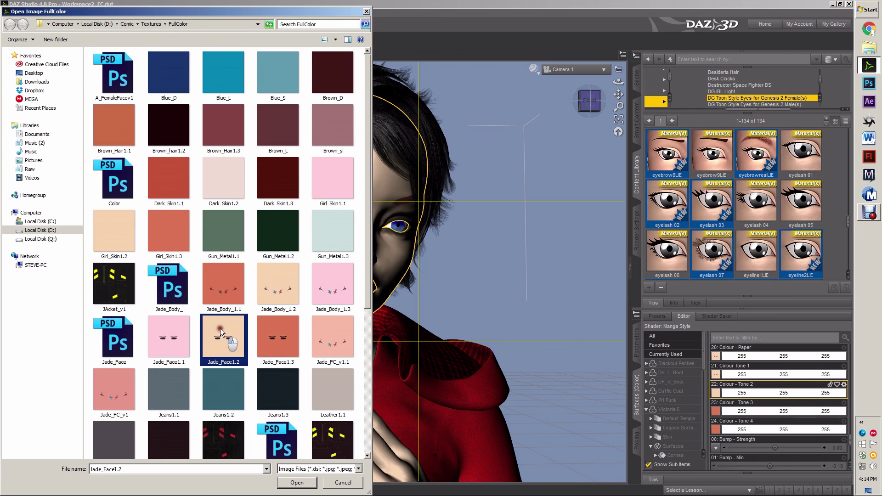
pyautogui.click(297, 482)
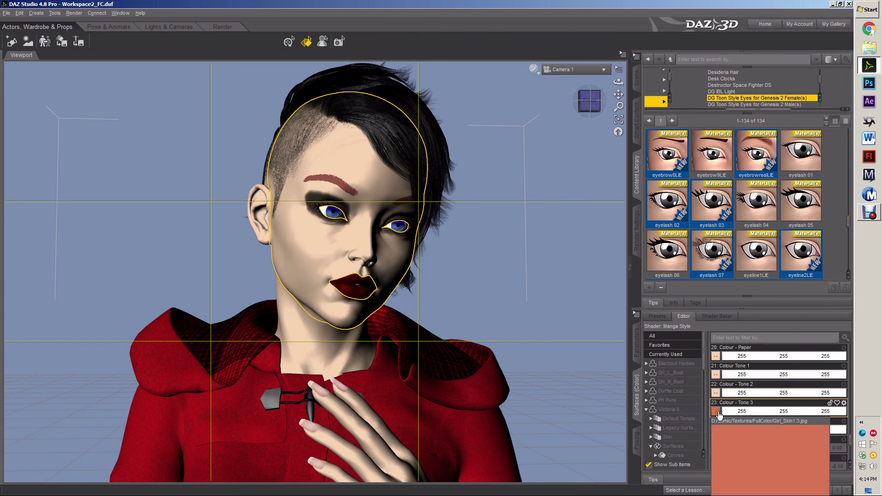
# - Map Jade_Face1.3 onto Colour Tone 3 and Colour Tone 4
pyautogui.click(720, 415)
pyautogui.scroll(1, 732, 62)
pyautogui.click(732, 58)
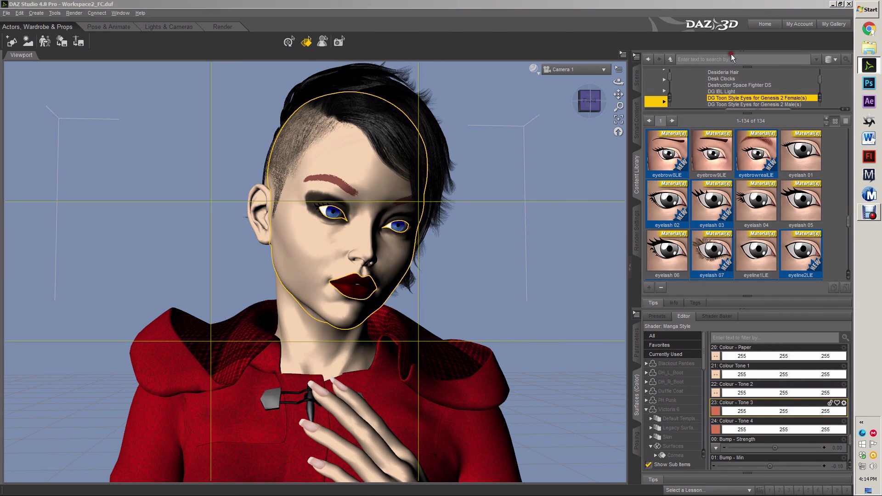
pyautogui.click(272, 333)
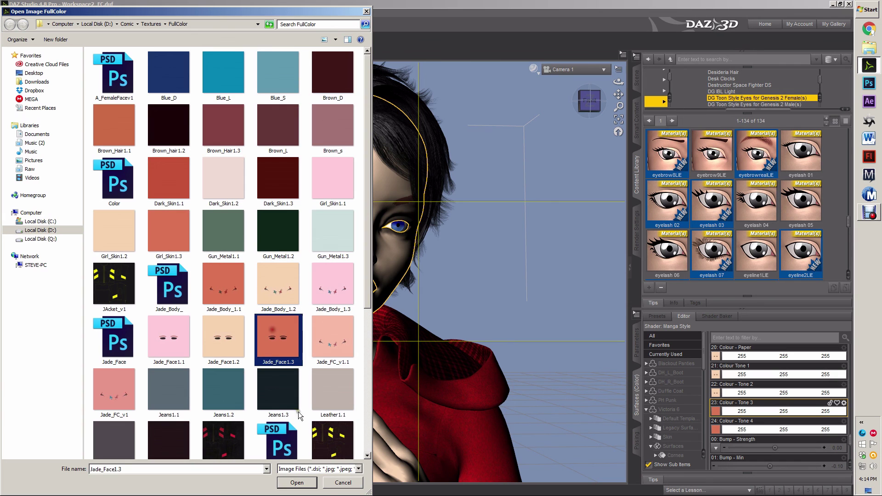
pyautogui.click(294, 482)
pyautogui.click(716, 430)
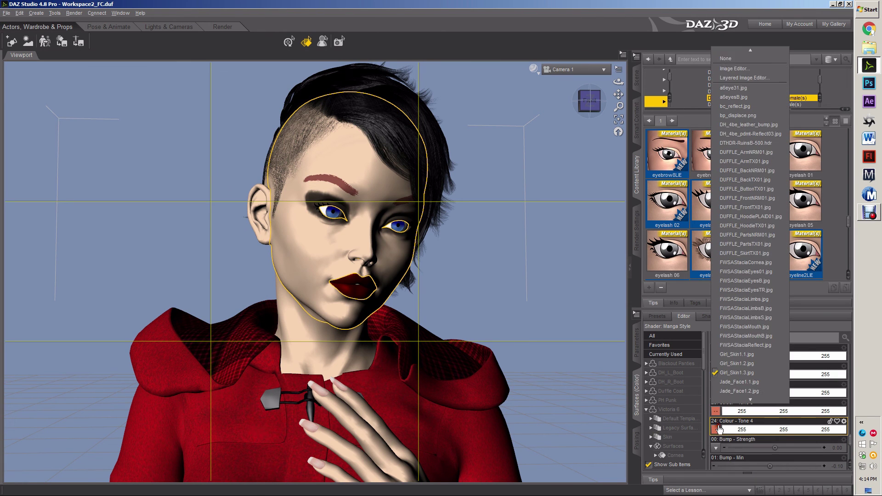
pyautogui.scroll(2, 748, 64)
pyautogui.scroll(2, 752, 58)
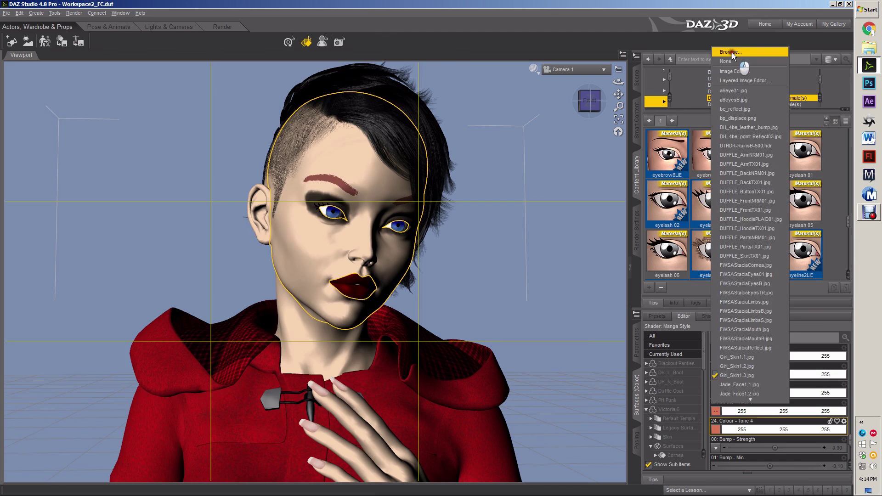
pyautogui.click(742, 66)
pyautogui.click(269, 345)
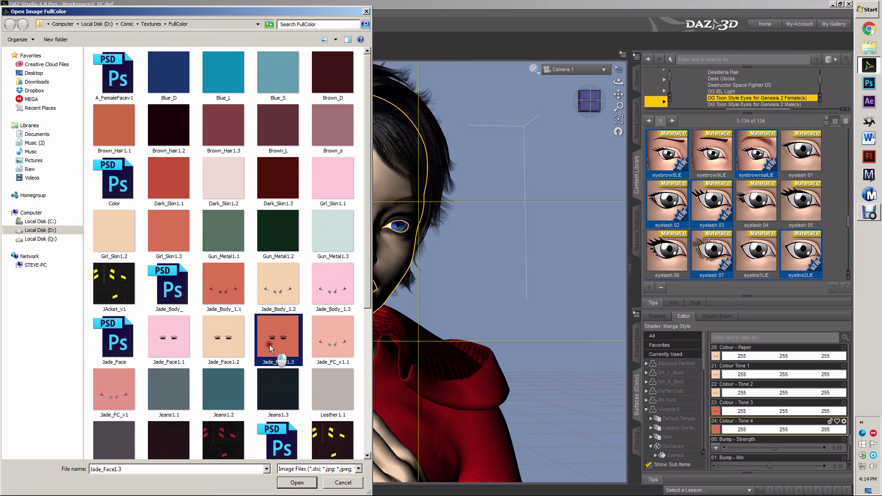
pyautogui.click(297, 482)
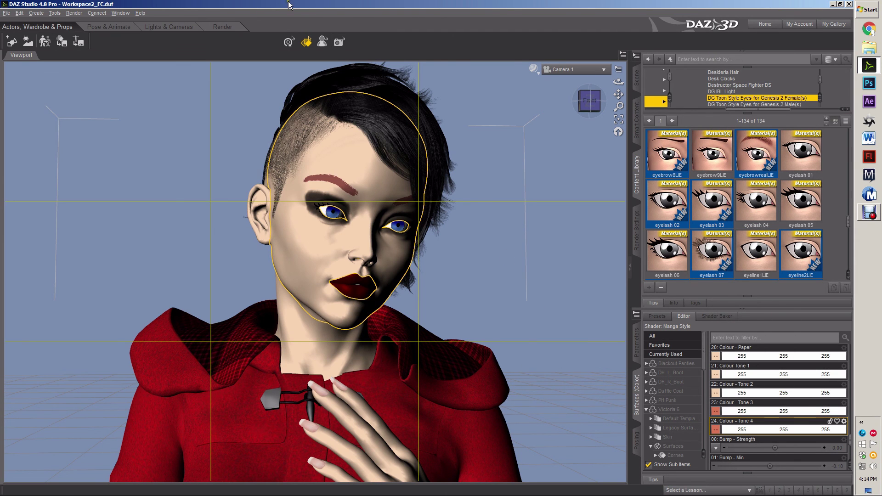
pyautogui.click(339, 42)
# - Spot-render the head area to preview the textured face with smoky eyes and dark red lips
pyautogui.moveTo(149, 91); pyautogui.dragTo(451, 304)
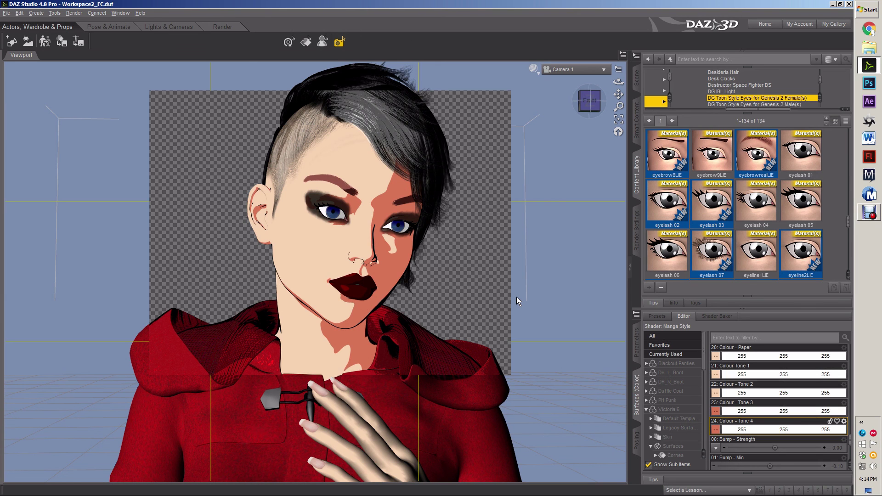
# - Select the punk hair's Middle, Top, Wisps and Base surfaces together, checking the side view
pyautogui.click(516, 297)
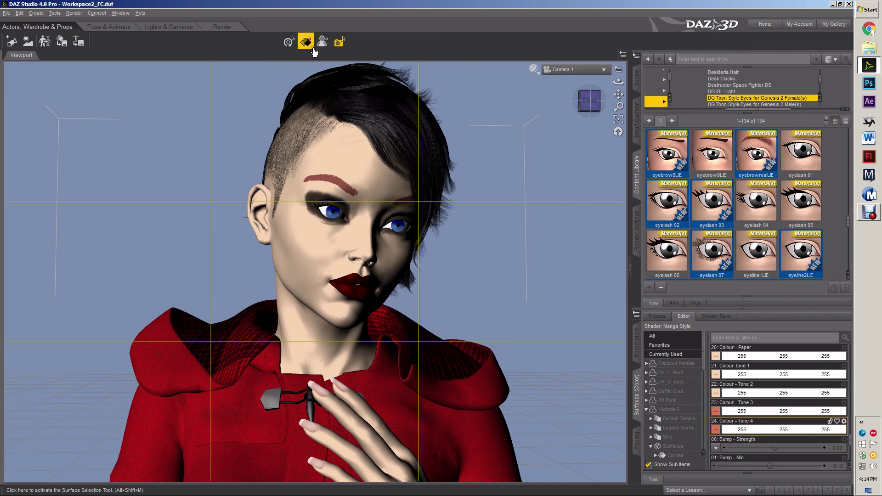
pyautogui.click(305, 42)
pyautogui.click(420, 118)
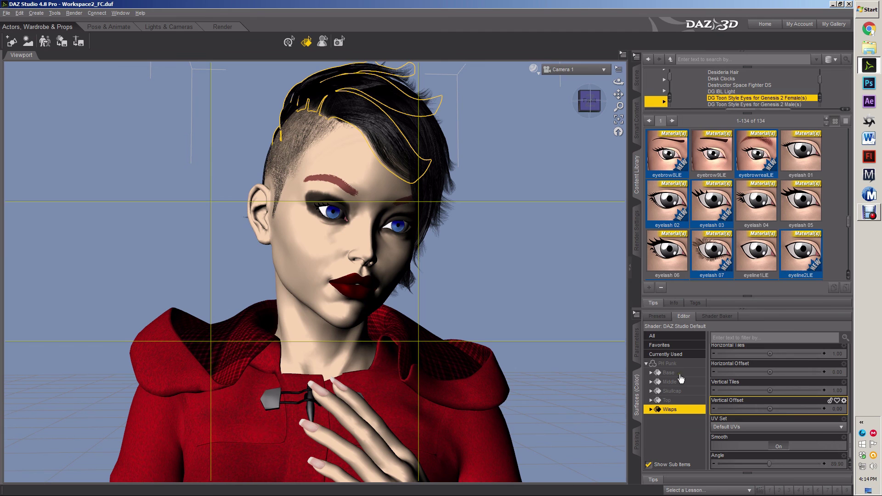
pyautogui.click(682, 366)
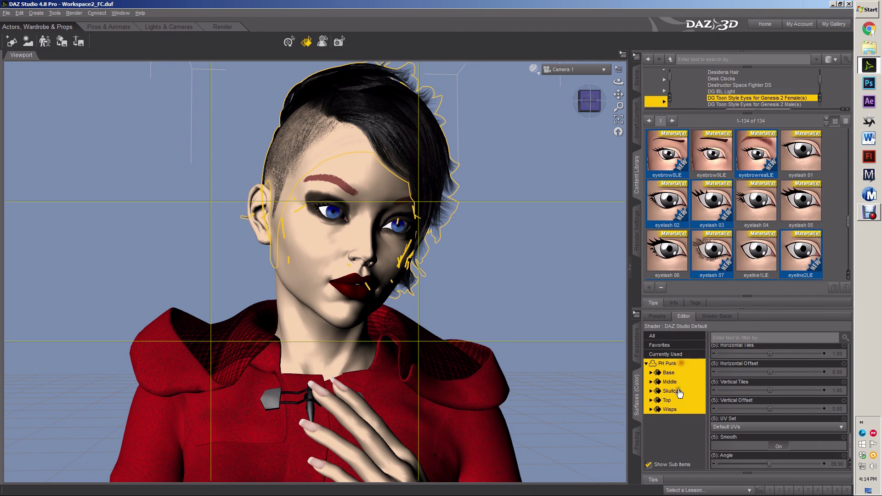
pyautogui.click(675, 382)
pyautogui.keyDown('ctrl'); pyautogui.click(674, 402); pyautogui.keyUp('ctrl')
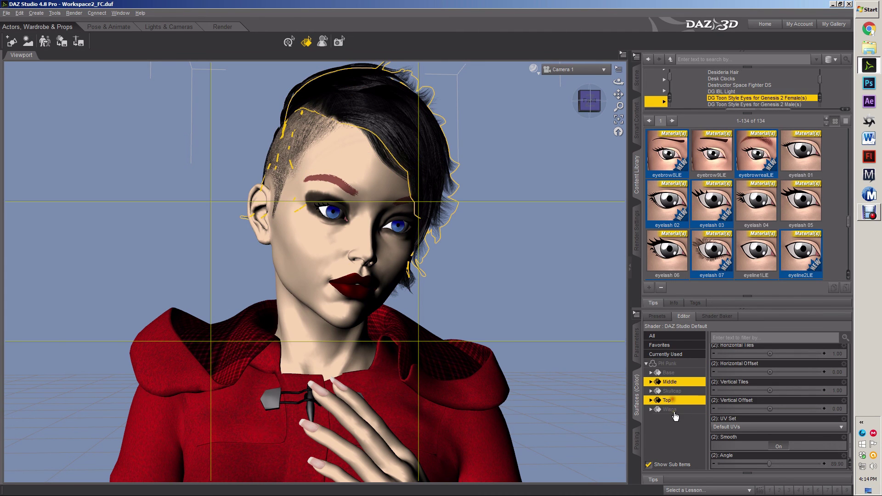
pyautogui.keyDown('ctrl'); pyautogui.click(674, 410); pyautogui.keyUp('ctrl')
pyautogui.keyDown('ctrl'); pyautogui.click(671, 373); pyautogui.keyUp('ctrl')
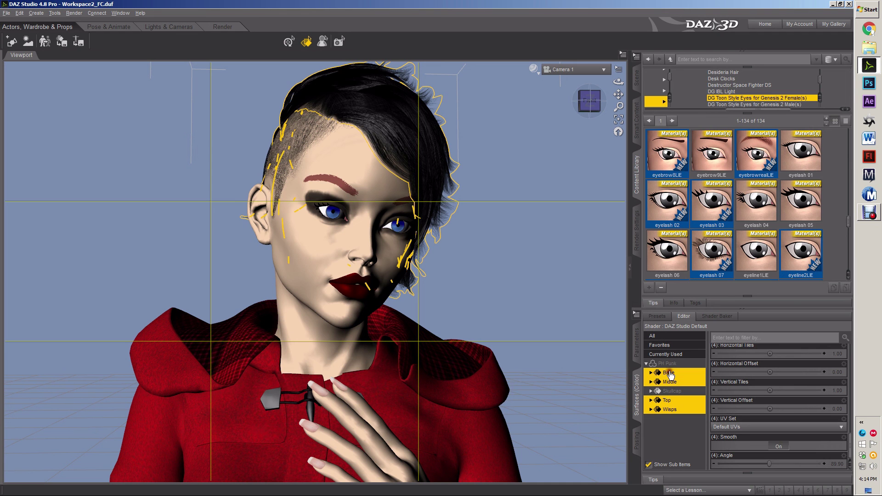
pyautogui.click(597, 102)
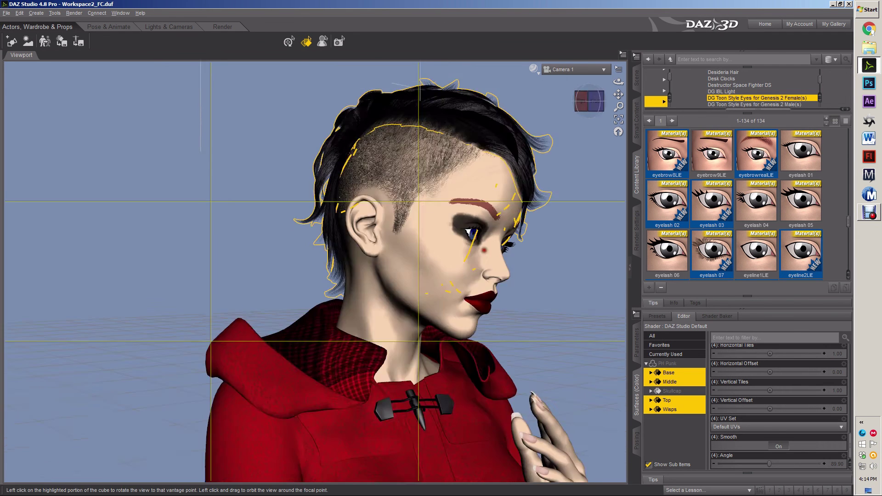
pyautogui.click(578, 102)
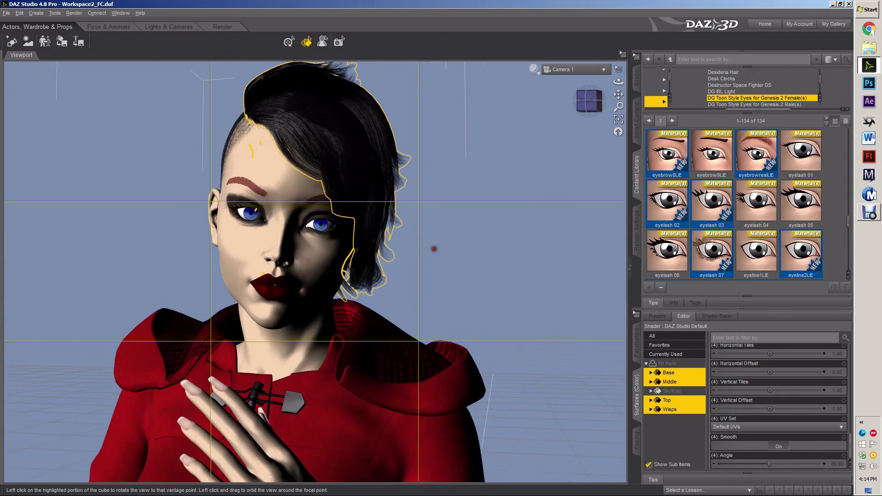
# - Apply the Brown Manga Style shader preset to the selected punk hair surfaces
pyautogui.click(656, 317)
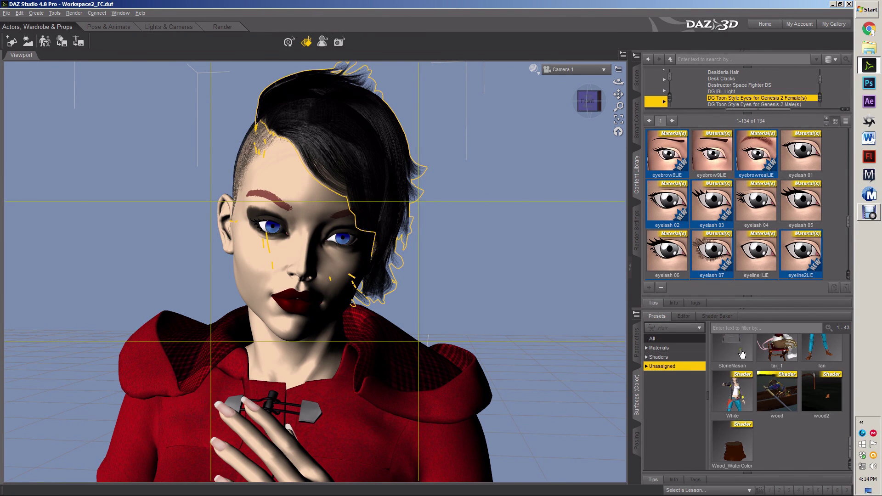
pyautogui.scroll(3, 784, 426)
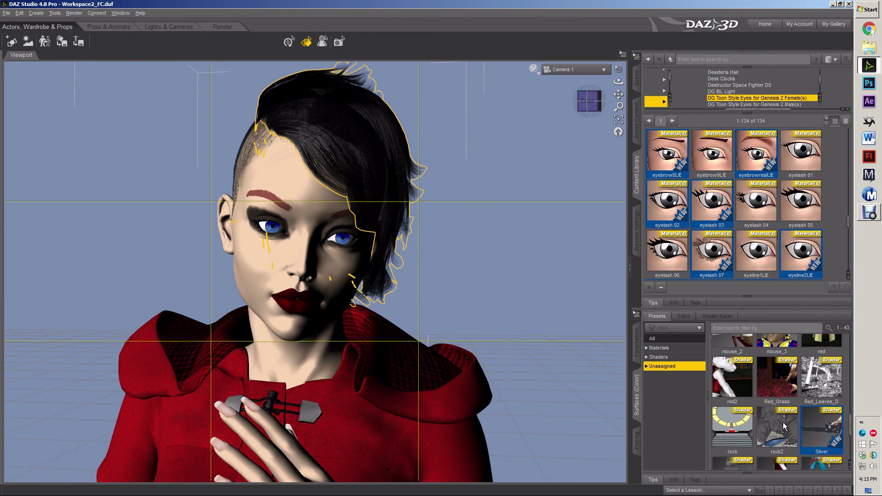
pyautogui.scroll(5, 784, 427)
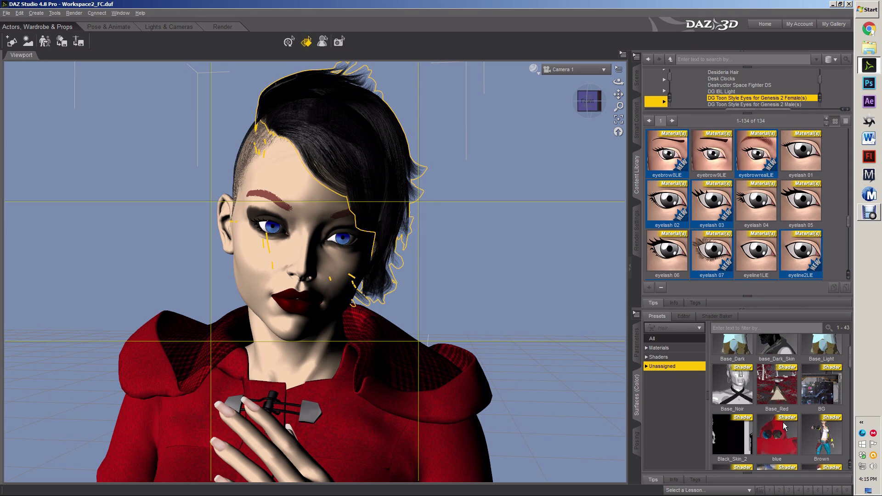
pyautogui.scroll(-3, 816, 448)
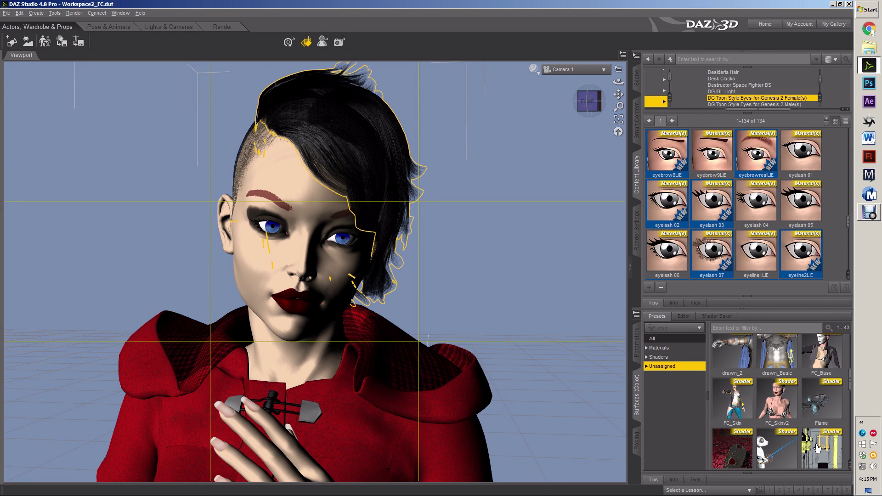
pyautogui.scroll(3, 817, 448)
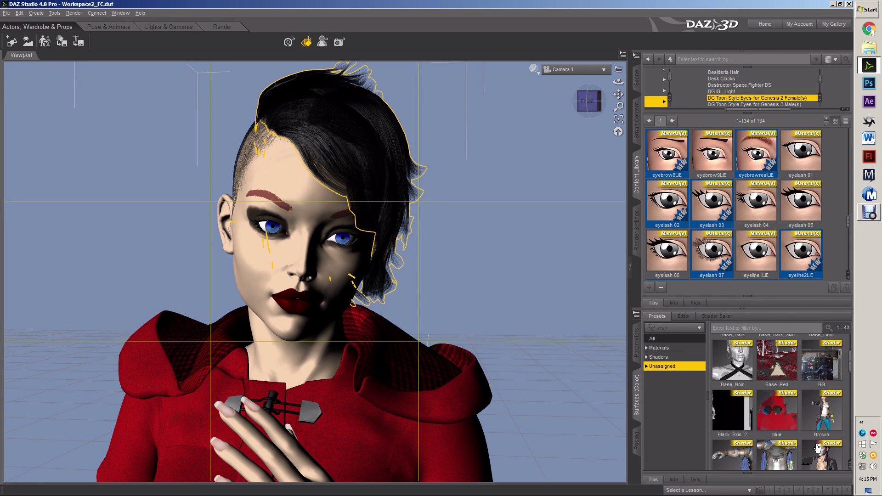
pyautogui.moveTo(822, 440)
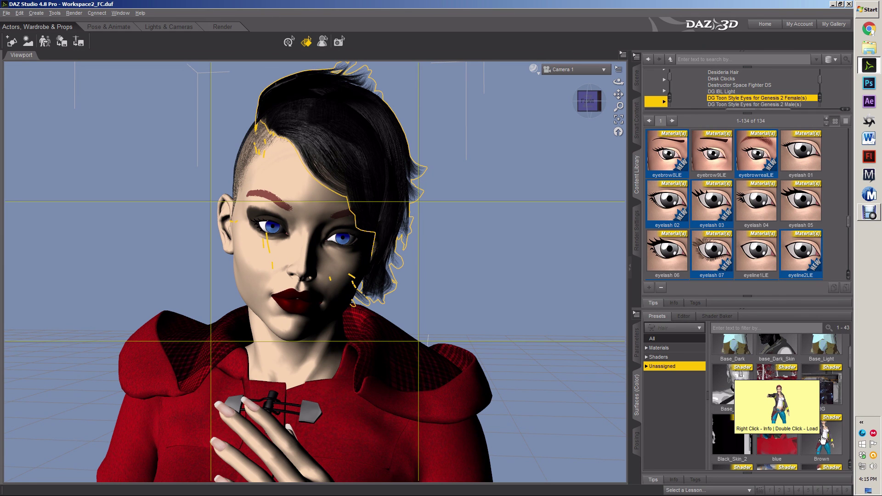
pyautogui.doubleClick(822, 440)
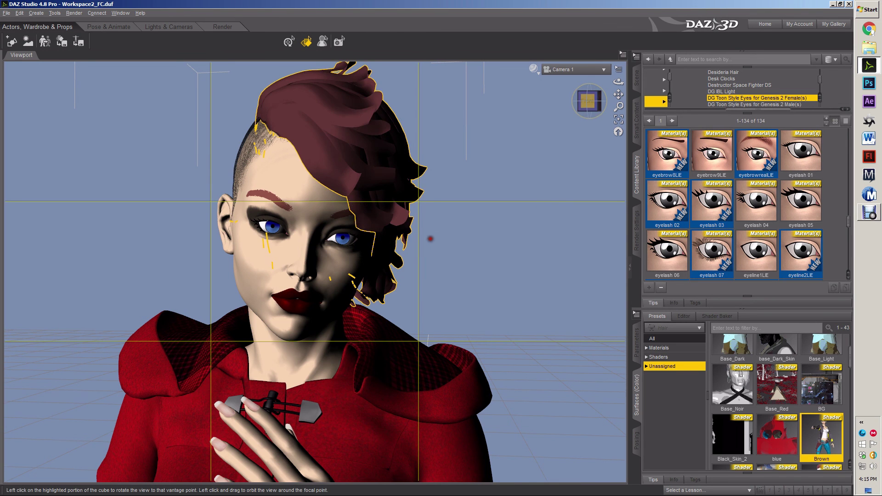
pyautogui.moveTo(588, 101); pyautogui.dragTo(578, 102)
pyautogui.click(684, 316)
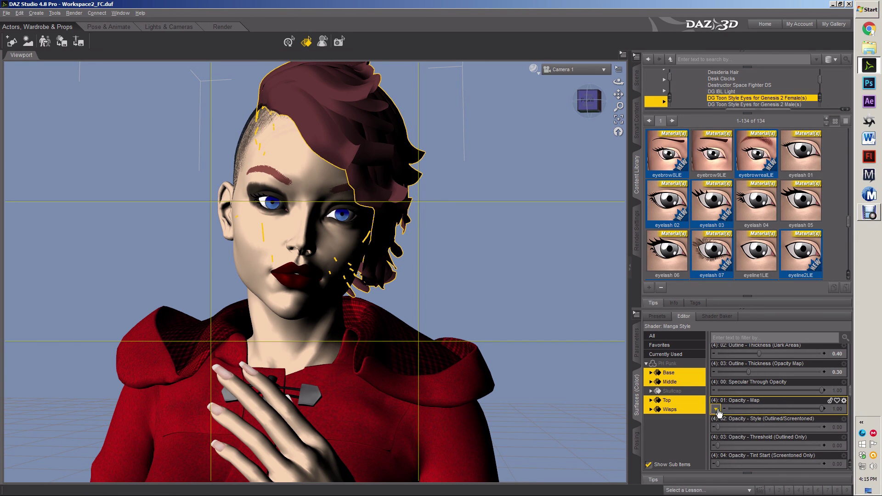
pyautogui.click(657, 316)
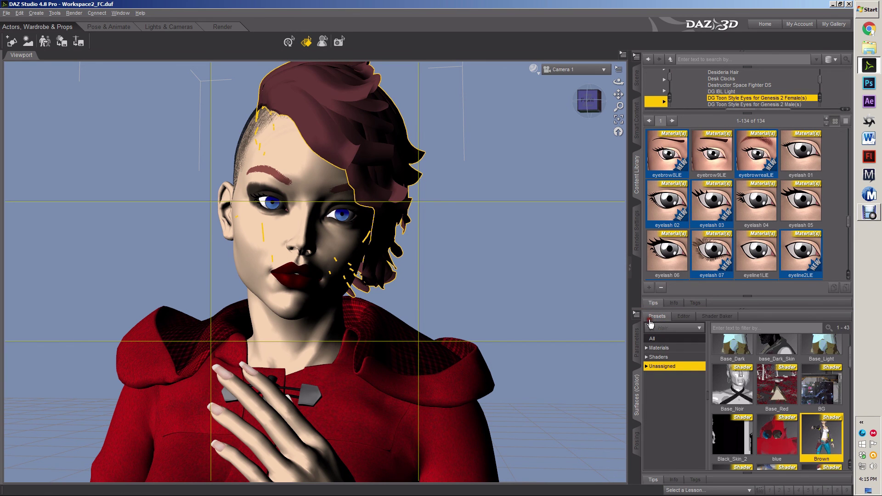
pyautogui.click(684, 316)
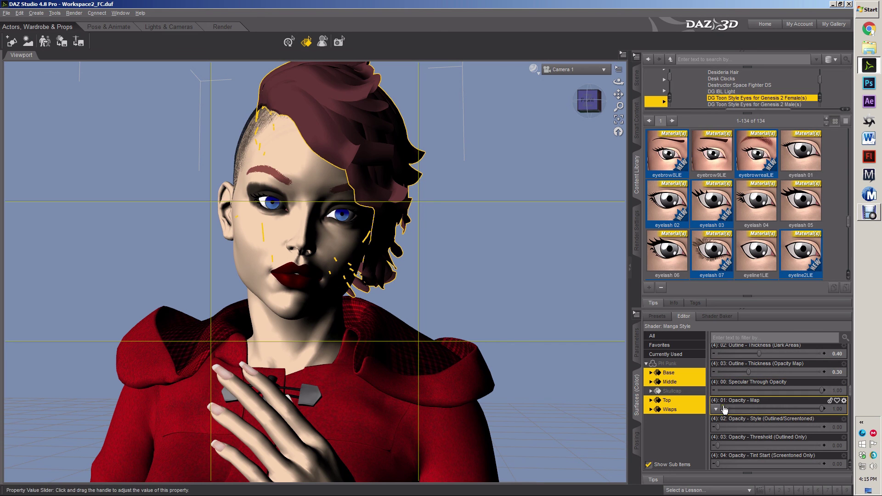
pyautogui.click(658, 317)
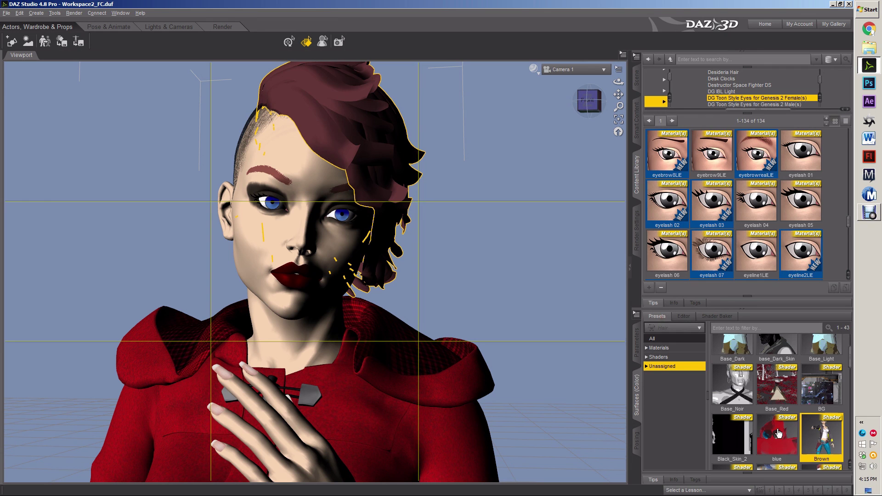
pyautogui.moveTo(777, 433)
pyautogui.scroll(-10, 778, 433)
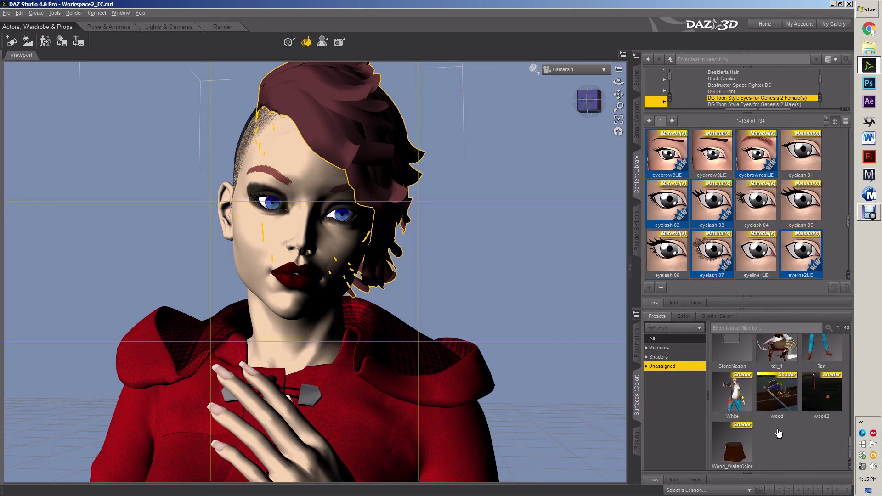
pyautogui.scroll(3, 778, 433)
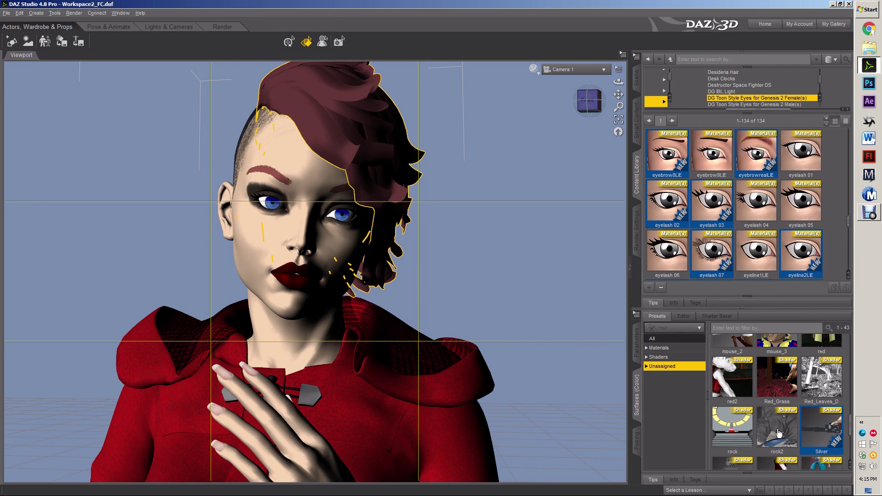
pyautogui.scroll(3, 778, 433)
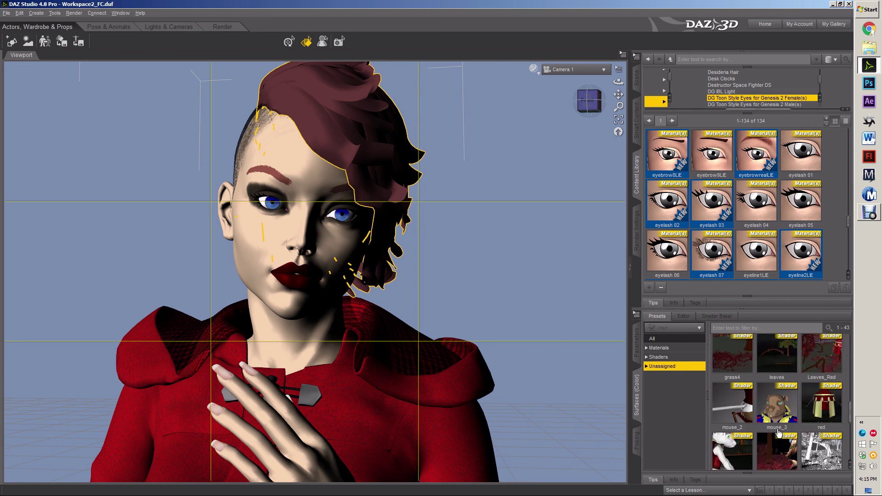
pyautogui.scroll(3, 777, 433)
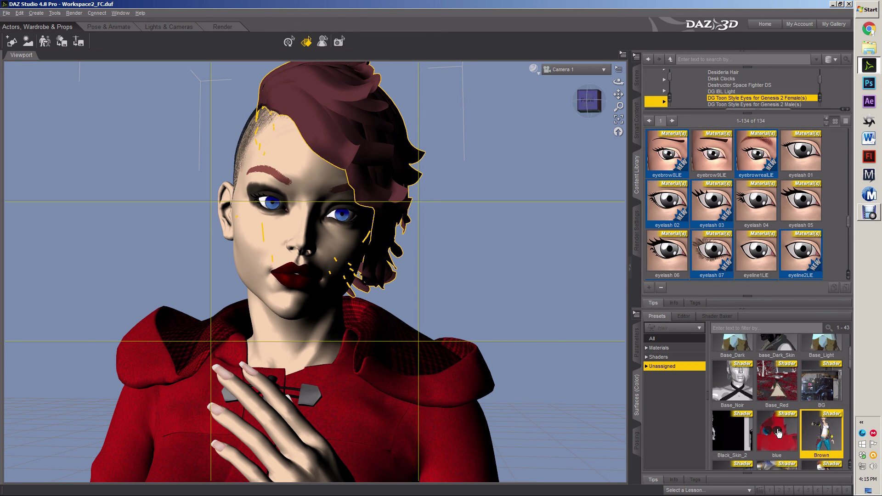
pyautogui.scroll(1, 778, 433)
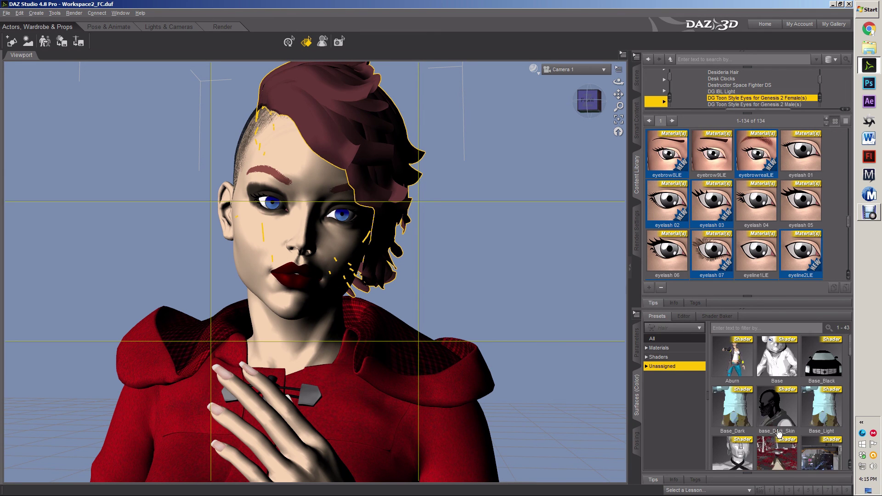
pyautogui.click(870, 212)
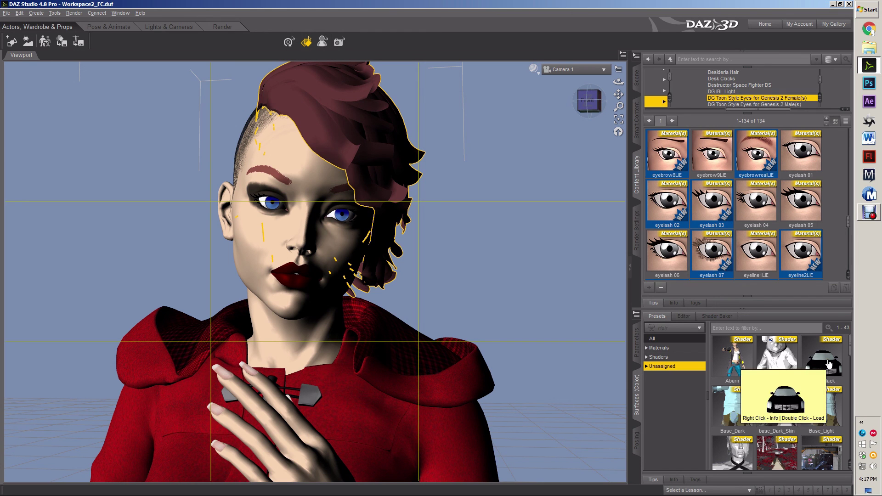
# - Apply the Base_Black preset to the punk hair, then replace it with base_Dark_Skin
pyautogui.doubleClick(828, 364)
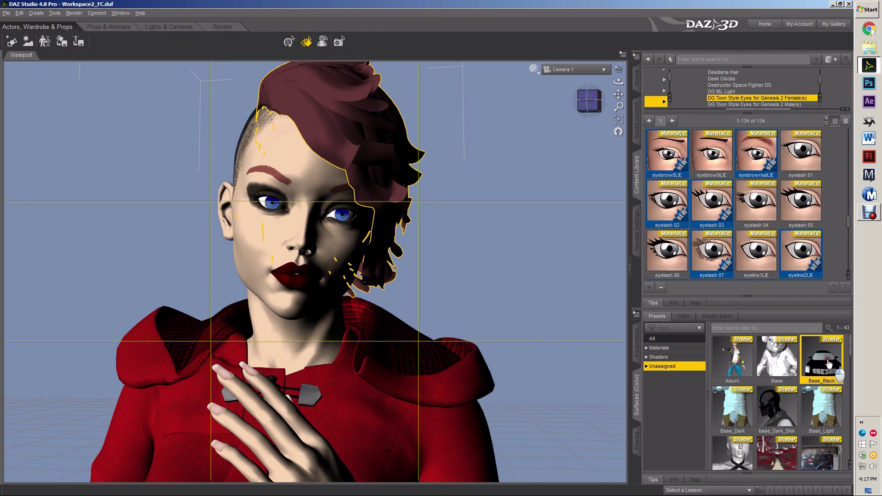
pyautogui.doubleClick(761, 416)
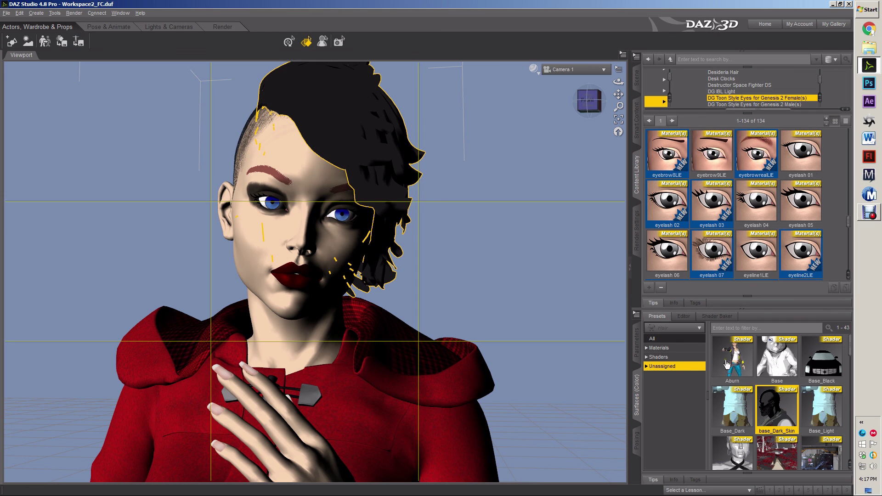
pyautogui.click(684, 316)
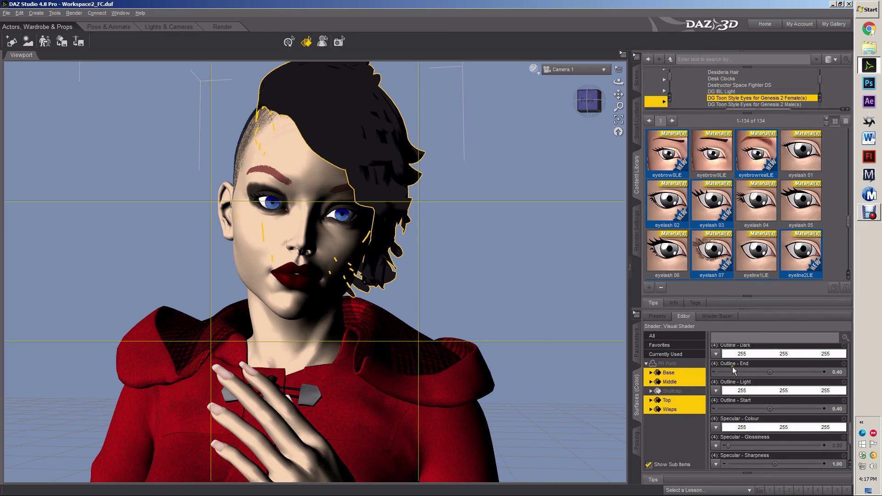
pyautogui.scroll(-8, 738, 383)
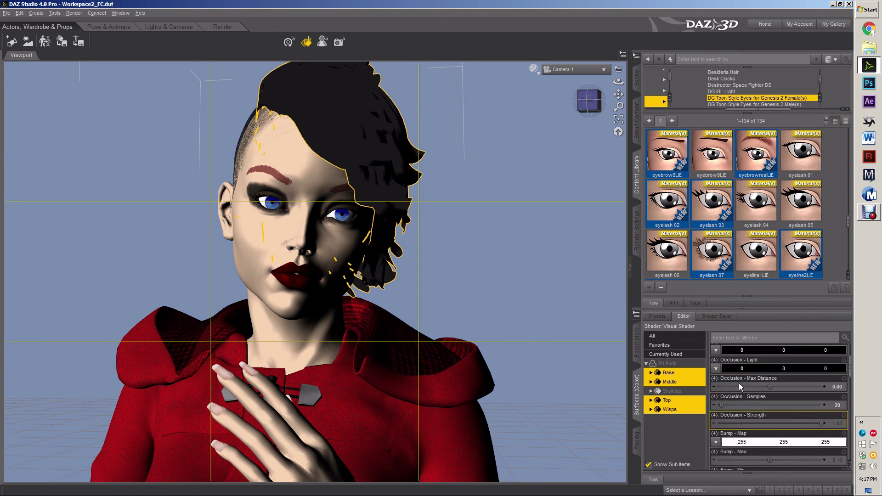
pyautogui.scroll(1, 782, 368)
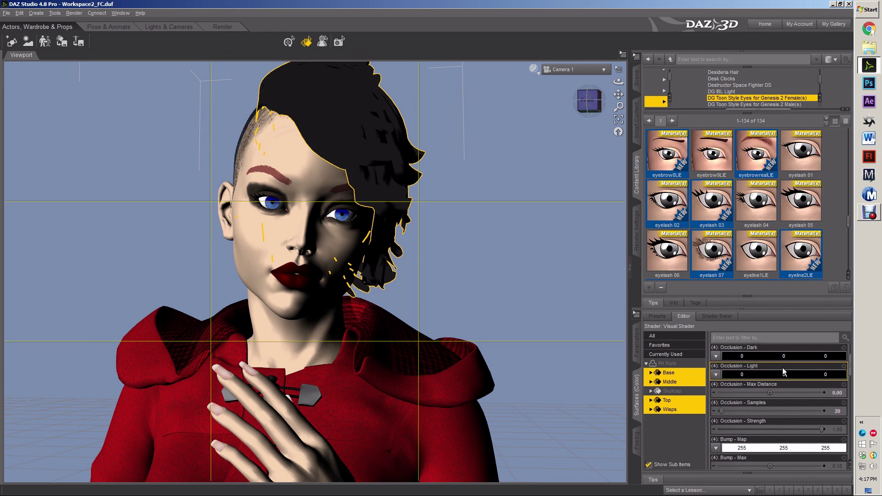
pyautogui.scroll(-5, 781, 368)
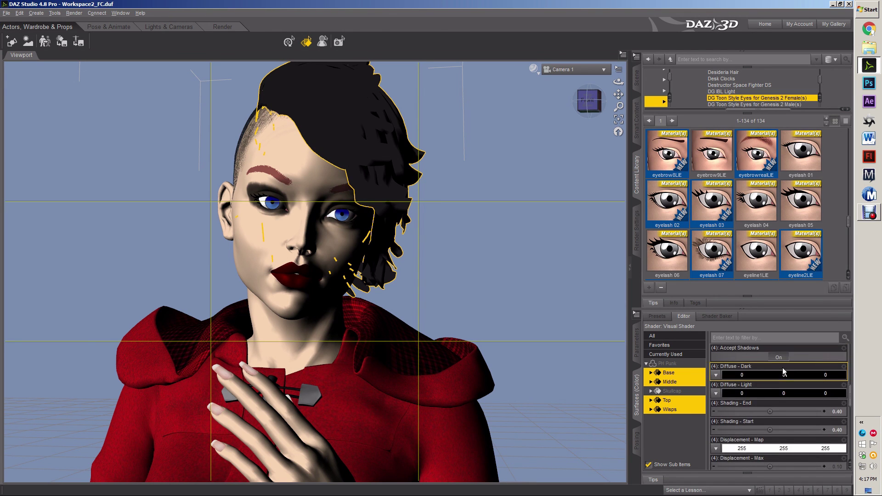
pyautogui.scroll(-5, 781, 367)
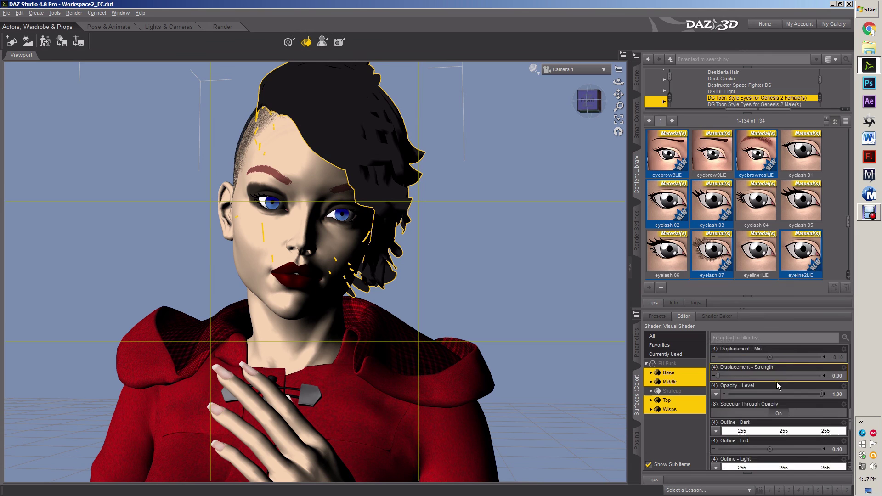
pyautogui.scroll(-3, 776, 383)
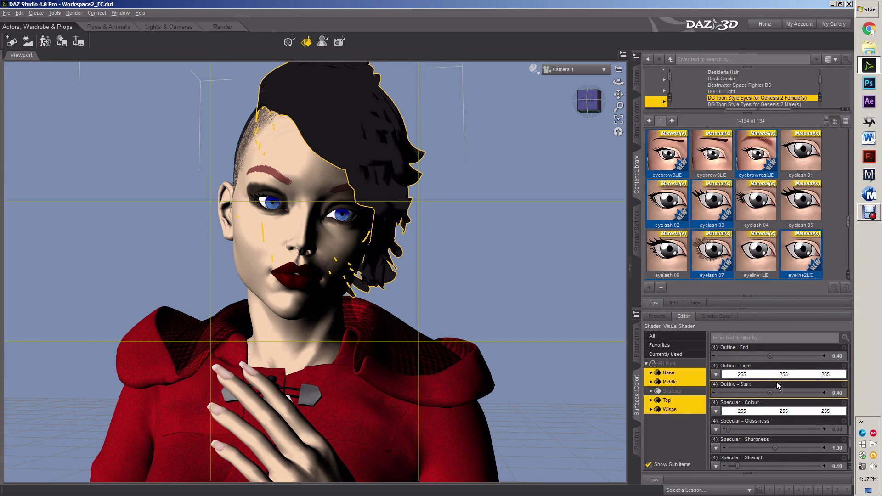
pyautogui.scroll(4, 777, 383)
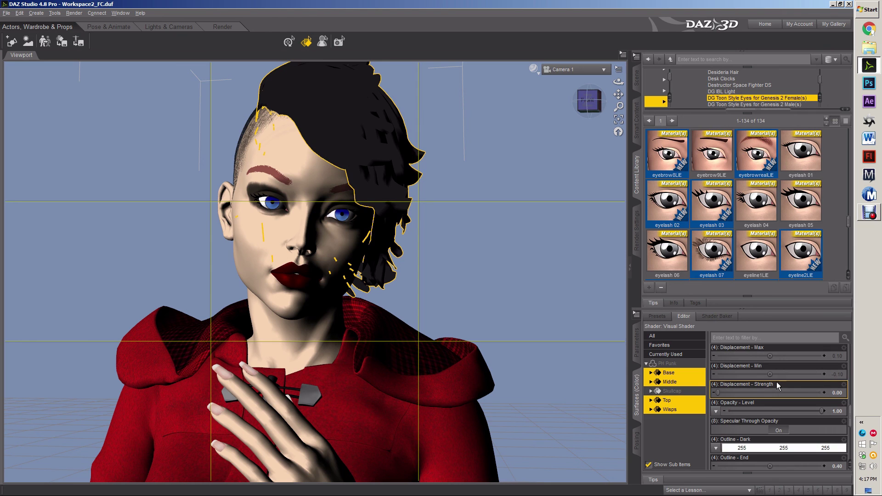
pyautogui.scroll(2, 776, 383)
pyautogui.scroll(-2, 776, 382)
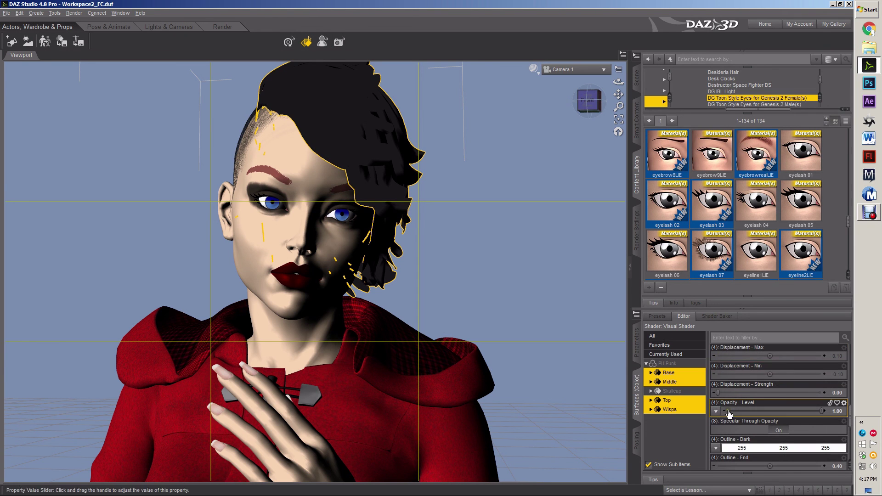
pyautogui.click(729, 406)
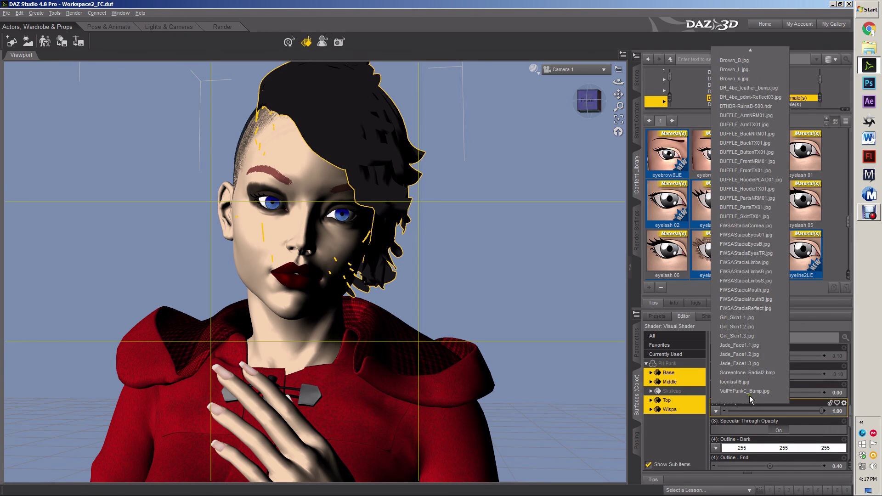
# - Try ValPHPunkC_Spec.jpg, then Screentone_Radial2.bmp, as the hair's opacity map
pyautogui.scroll(-1, 749, 403)
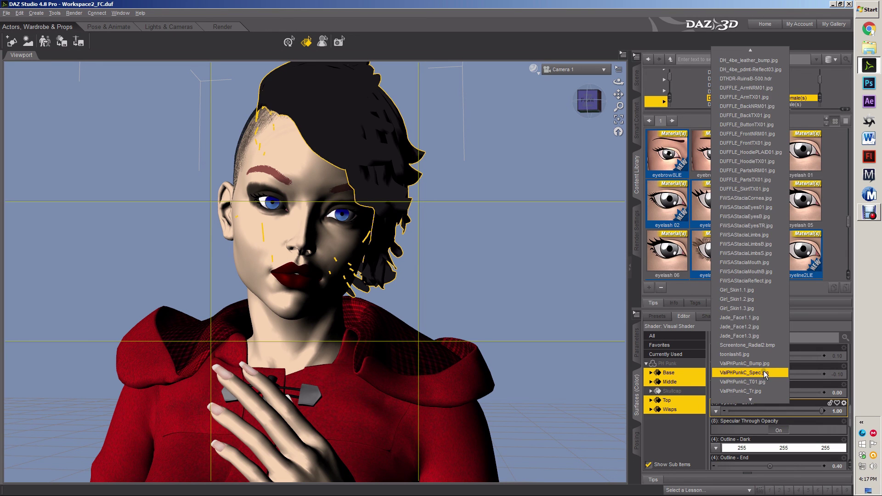
pyautogui.click(745, 372)
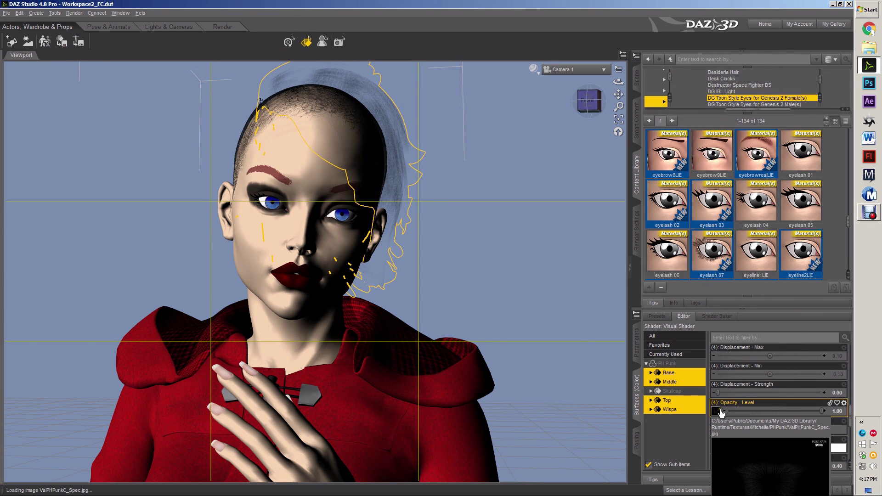
pyautogui.click(717, 413)
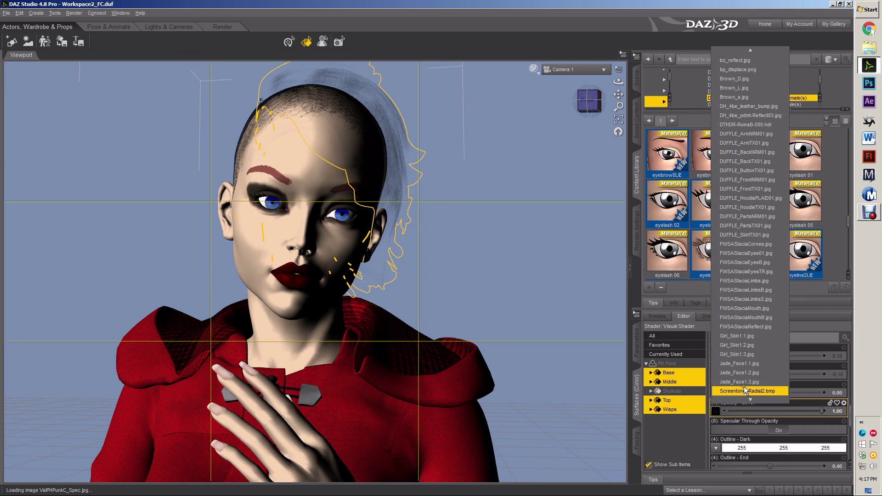
pyautogui.click(741, 392)
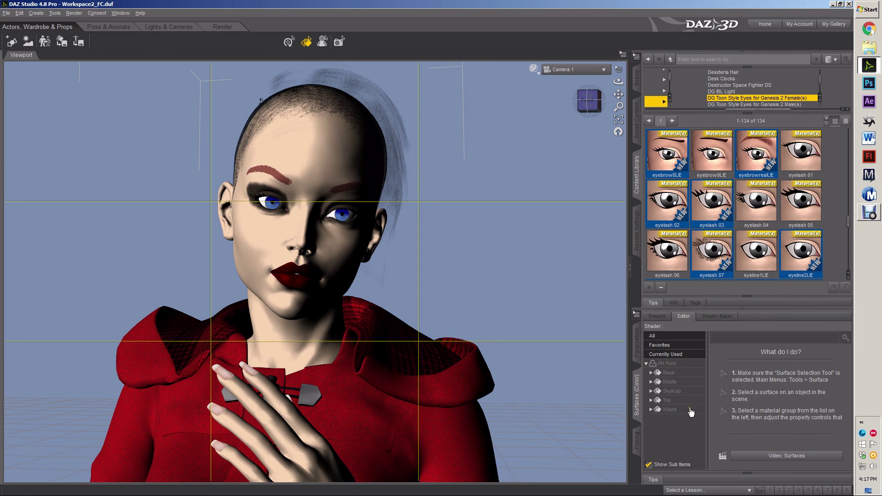
# - Select the Wisps, Top, Middle and Base surfaces together and bring up their opacity image choices
pyautogui.click(676, 409)
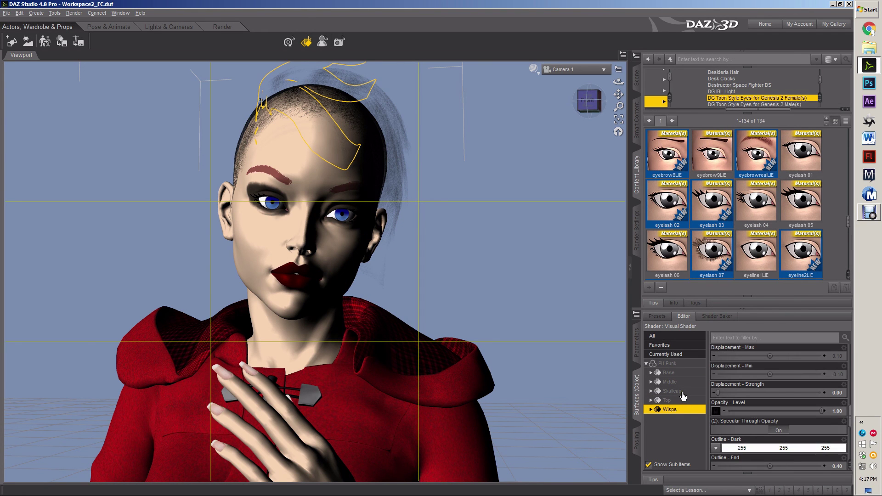
pyautogui.keyDown('ctrl'); pyautogui.click(674, 401); pyautogui.keyUp('ctrl')
pyautogui.keyDown('ctrl'); pyautogui.click(675, 382); pyautogui.keyUp('ctrl')
pyautogui.keyDown('ctrl'); pyautogui.click(677, 372); pyautogui.keyUp('ctrl')
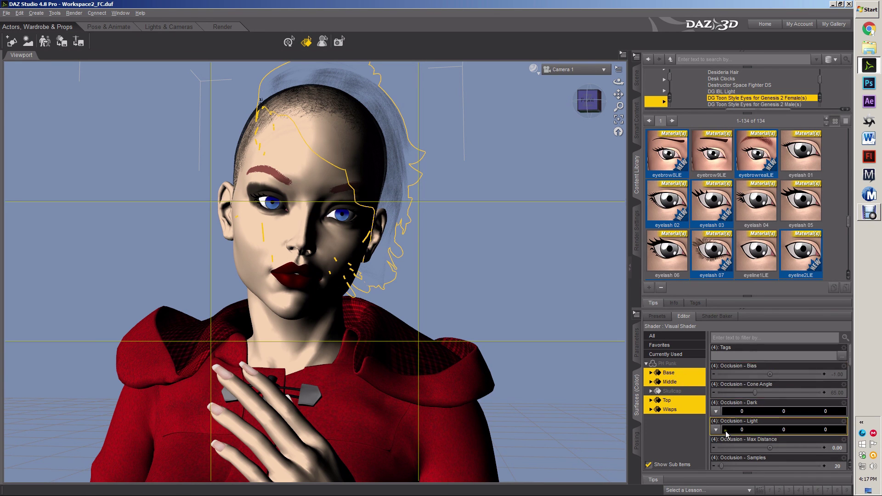
pyautogui.scroll(-3, 727, 431)
pyautogui.scroll(3, 725, 428)
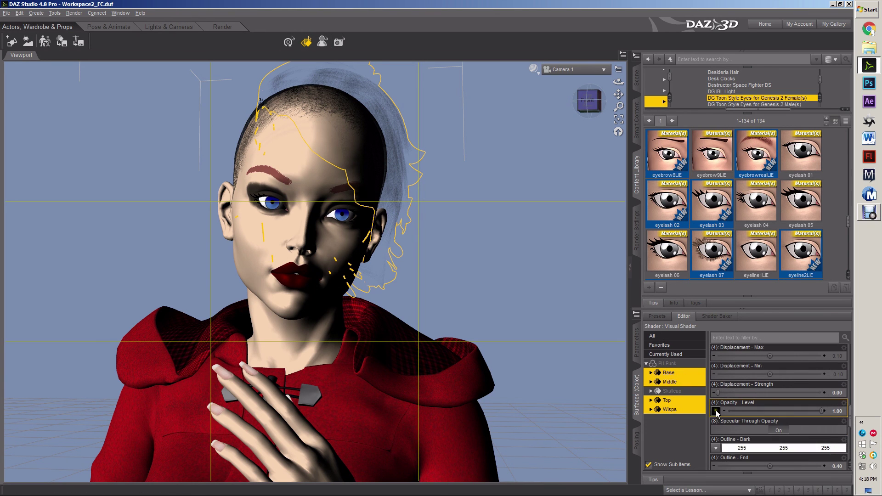
pyautogui.click(717, 411)
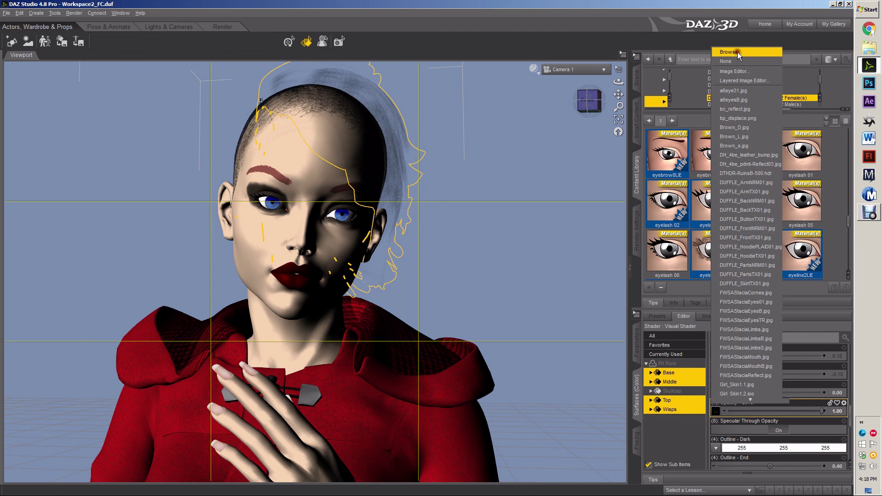
# - Load ValPHPunkH_Tr from disk as the hair's opacity map
pyautogui.click(735, 52)
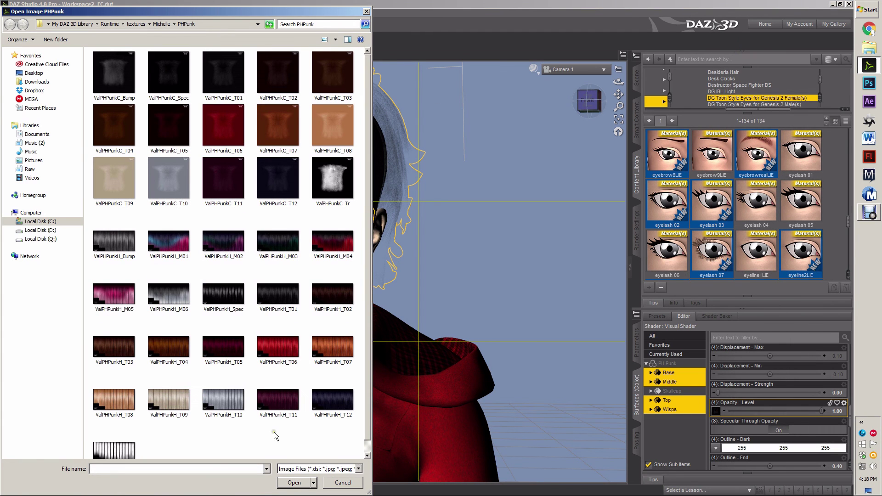
pyautogui.click(212, 295)
pyautogui.scroll(-1, 218, 437)
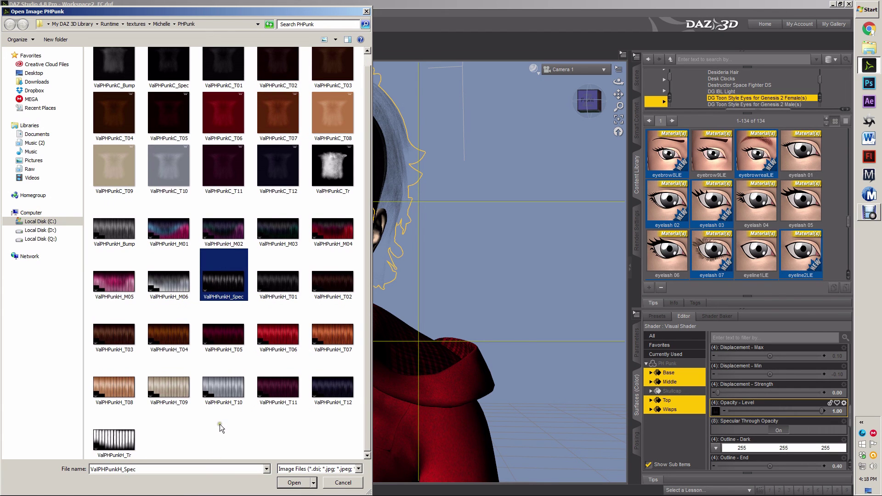
pyautogui.click(109, 437)
pyautogui.click(294, 483)
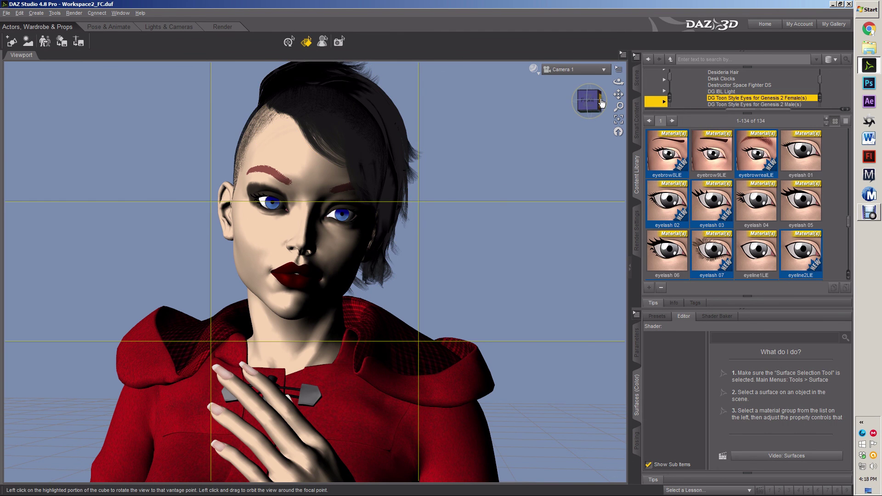
# - Select the Skullcap surface, remove its opacity map and set Opacity Strength to 0%
pyautogui.moveTo(441, 250); pyautogui.dragTo(492, 251)
pyautogui.moveTo(590, 102); pyautogui.dragTo(590, 101)
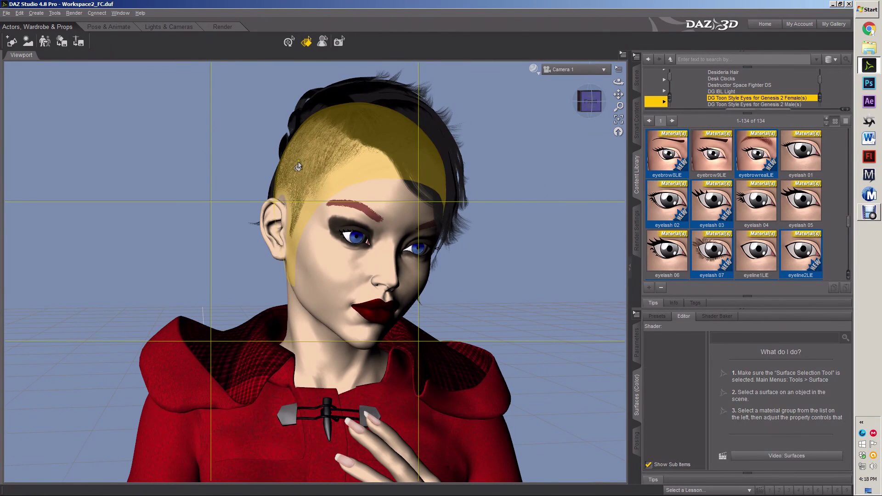
pyautogui.click(313, 154)
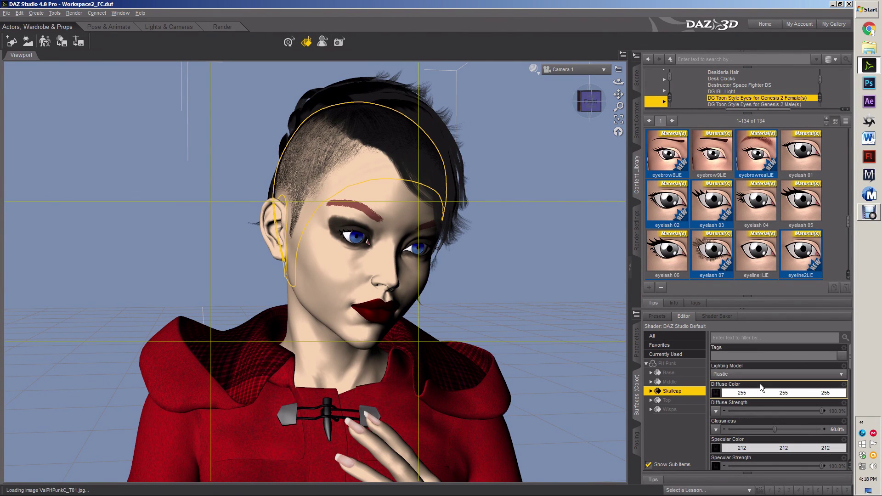
pyautogui.scroll(-2, 787, 431)
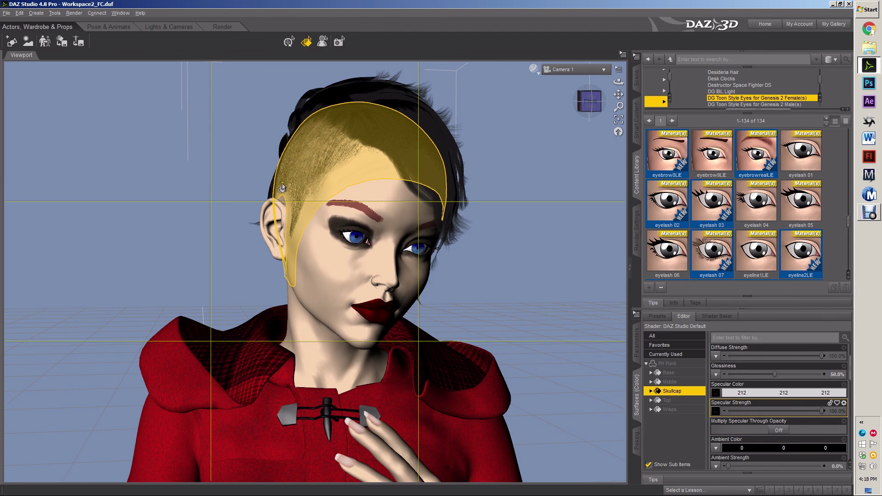
pyautogui.scroll(-6, 774, 399)
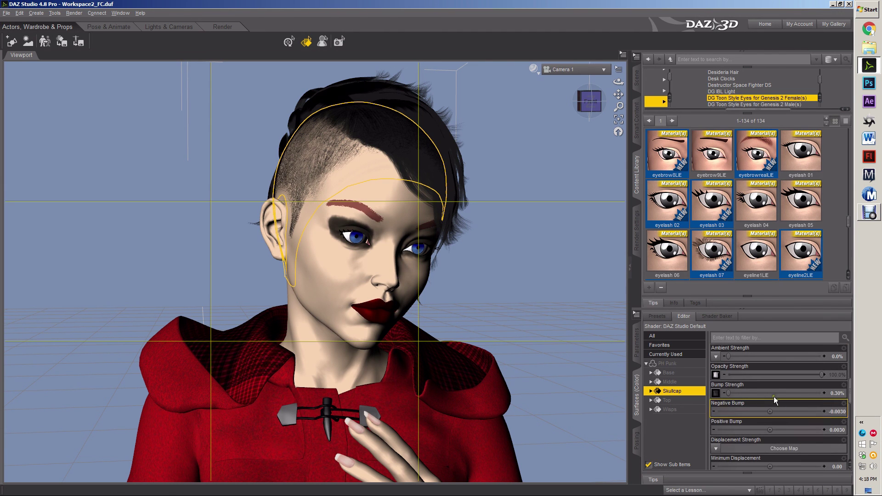
pyautogui.click(715, 374)
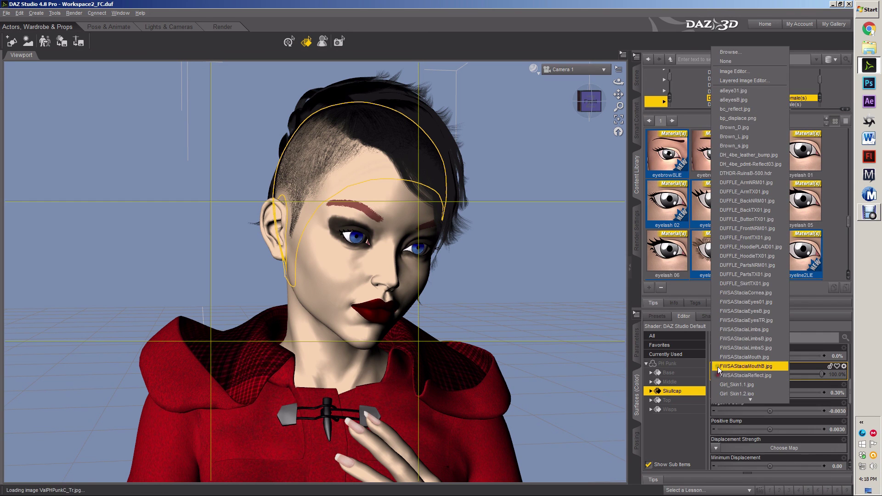
pyautogui.click(725, 61)
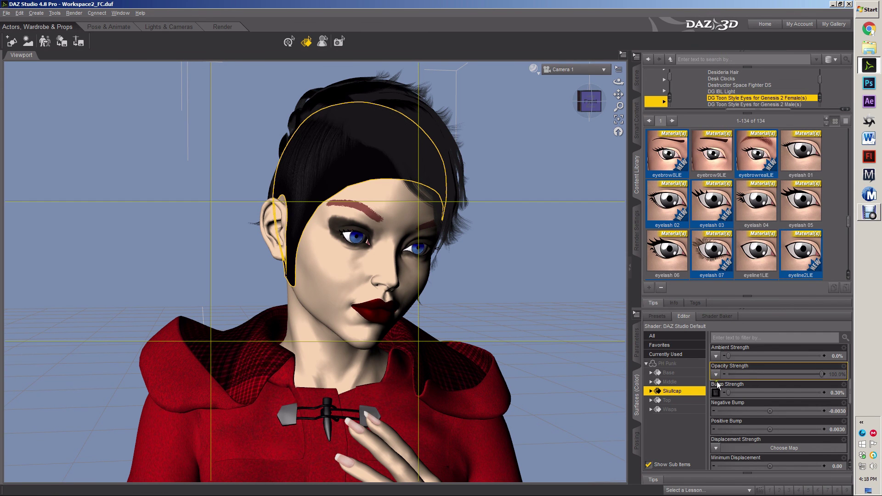
pyautogui.moveTo(821, 374); pyautogui.dragTo(725, 375)
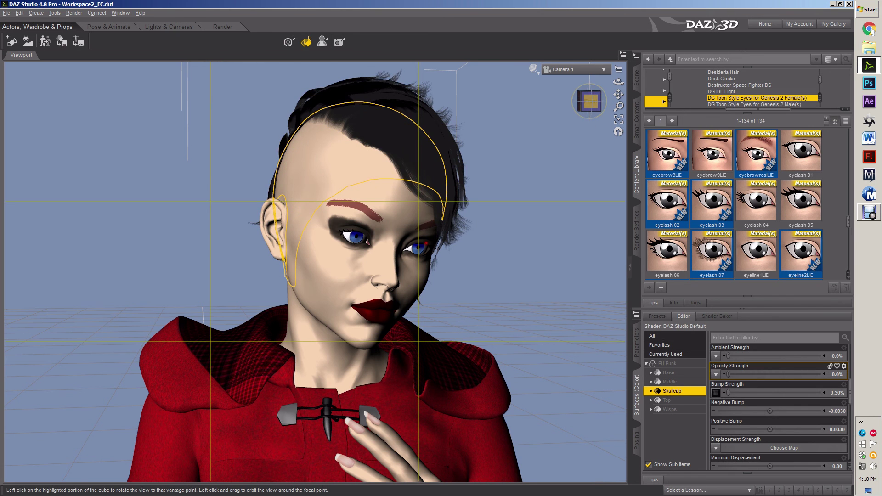
# - Check the head from the side, restore the front view and select the Top hair surface
pyautogui.moveTo(592, 101); pyautogui.dragTo(458, 244)
pyautogui.hotkey('ctrl', 'z')
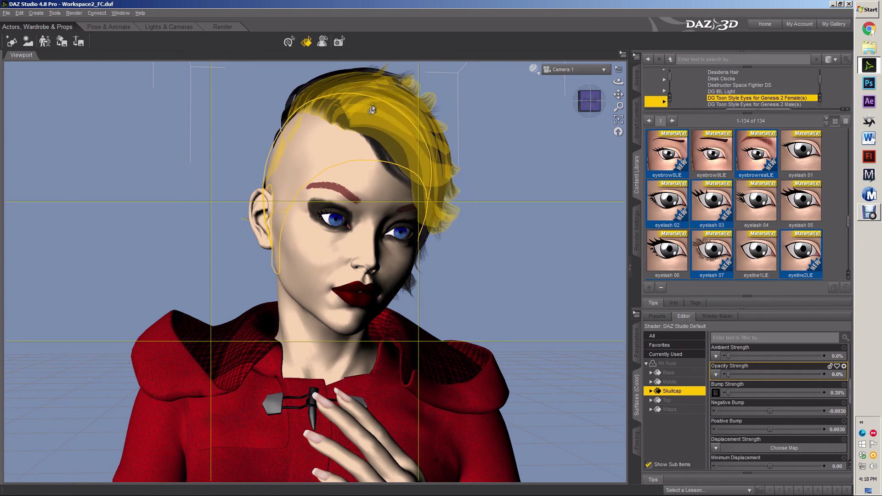
pyautogui.click(666, 400)
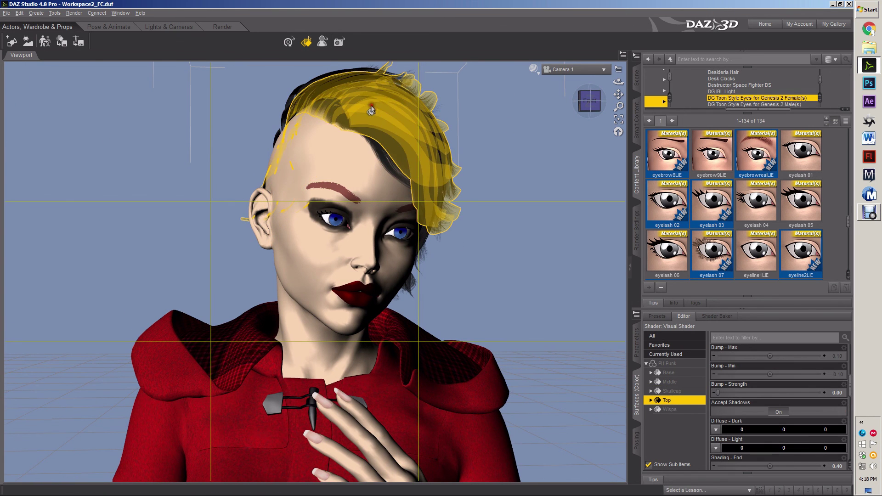
# - With Base, Middle, Top and Wisps selected, set Occlusion - Dark to grey 23 and Occlusion - Light to grey 52
pyautogui.click(668, 373)
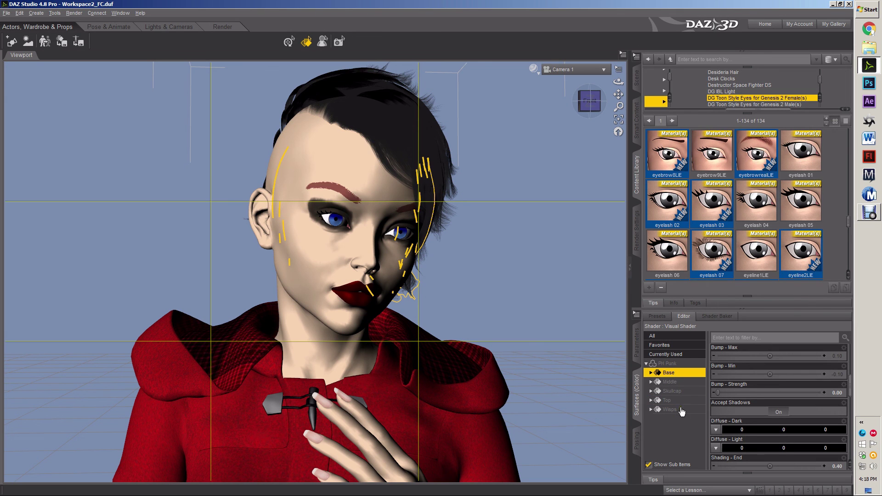
pyautogui.keyDown('shift'); pyautogui.click(682, 410); pyautogui.keyUp('shift')
pyautogui.keyDown('ctrl'); pyautogui.click(680, 392); pyautogui.keyUp('ctrl')
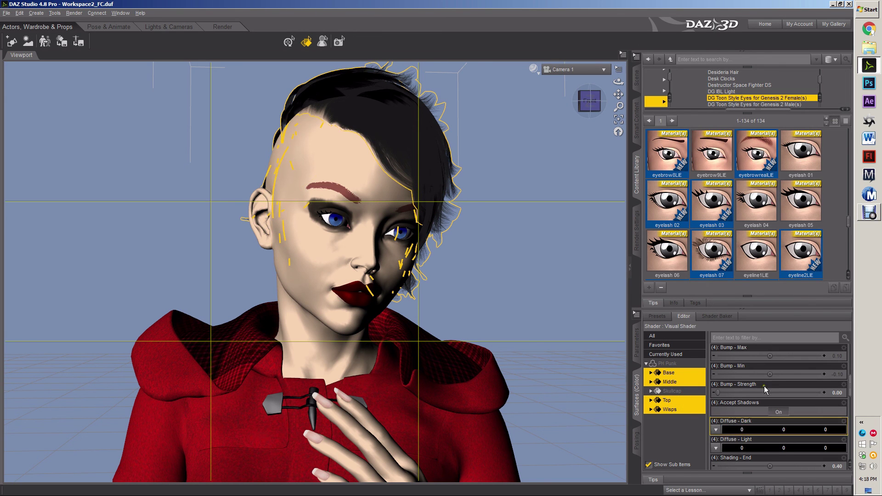
pyautogui.scroll(-5, 765, 386)
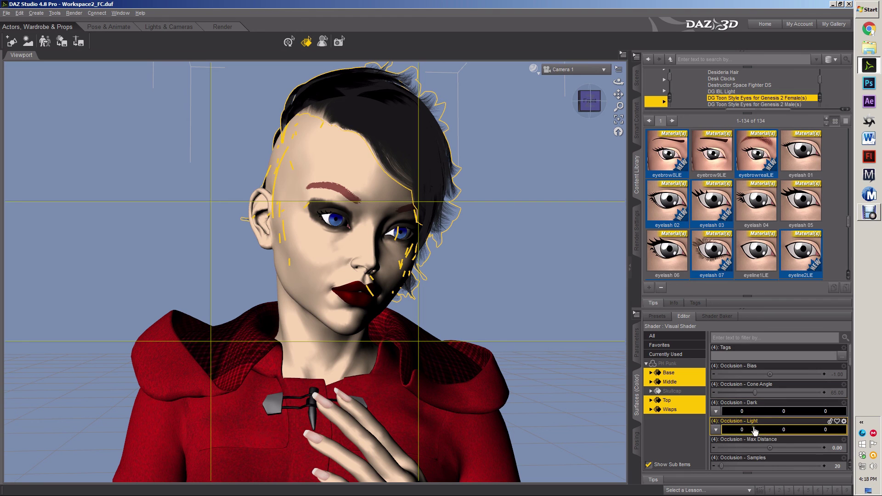
pyautogui.click(754, 412)
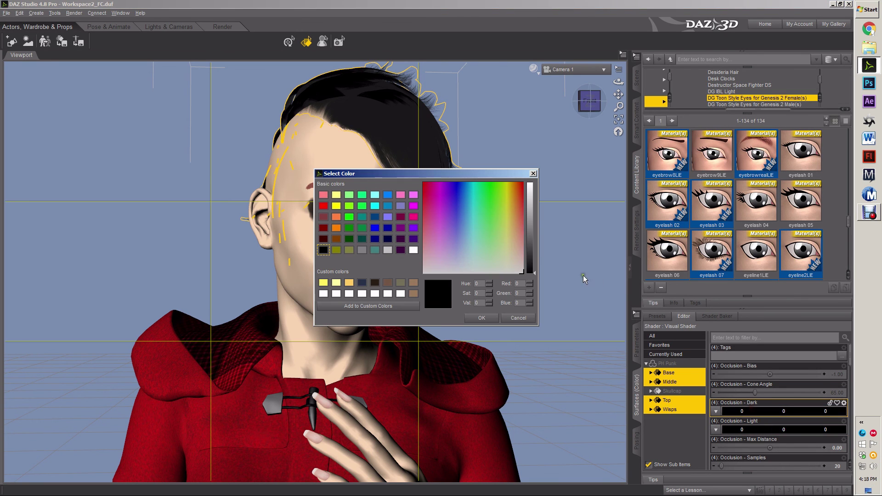
pyautogui.click(534, 271)
pyautogui.click(481, 318)
pyautogui.click(760, 430)
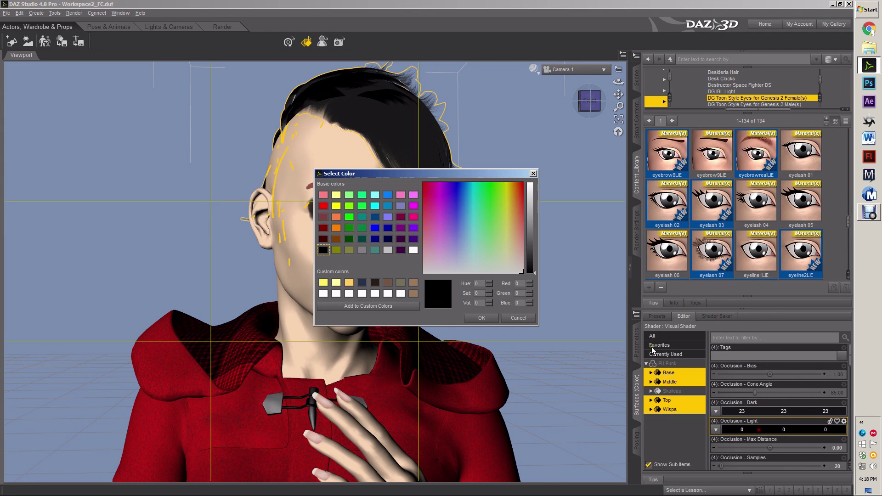
pyautogui.click(532, 255)
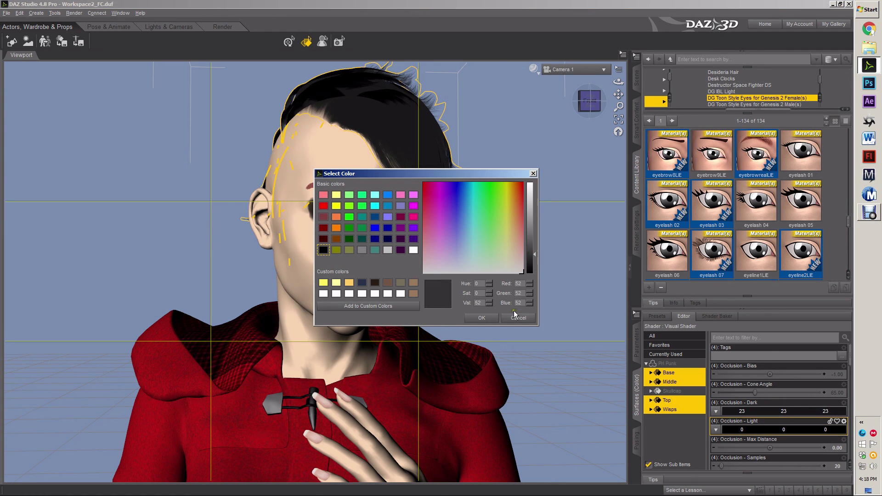
pyautogui.click(481, 318)
# - Set the hair's Diffuse - Dark colour to grey 33
pyautogui.scroll(-3, 778, 410)
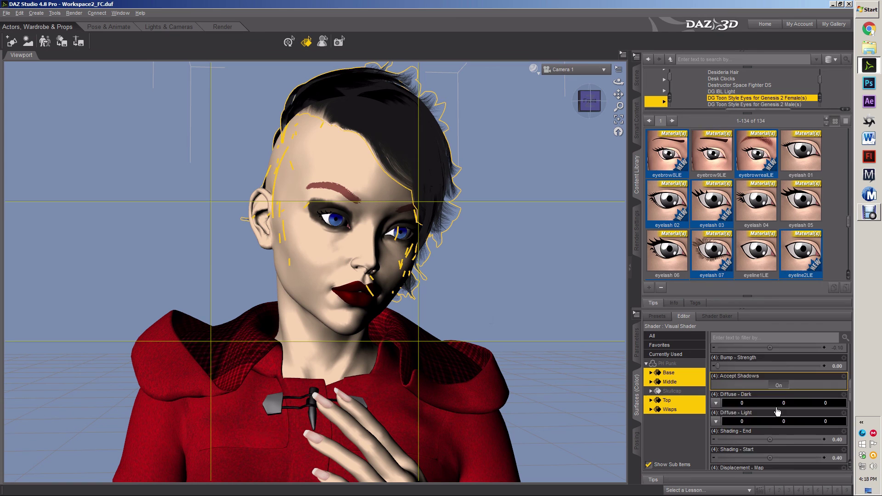
pyautogui.scroll(-1, 777, 411)
pyautogui.click(765, 376)
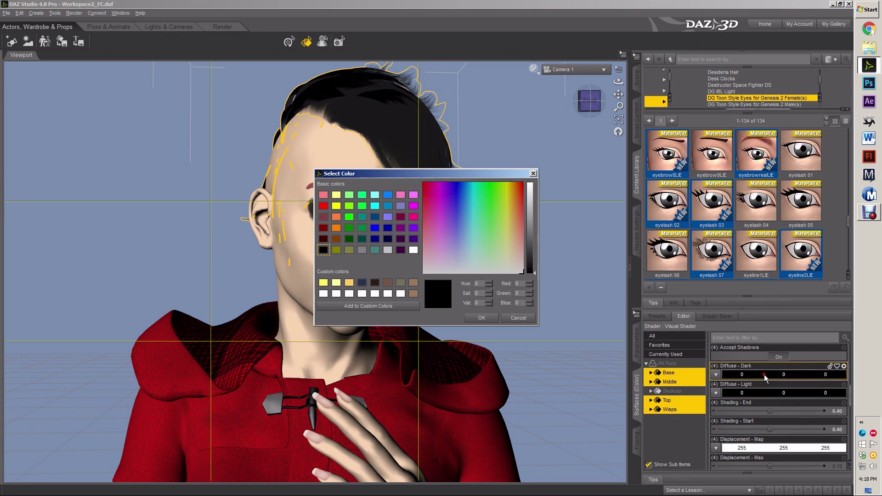
pyautogui.click(530, 265)
pyautogui.click(489, 318)
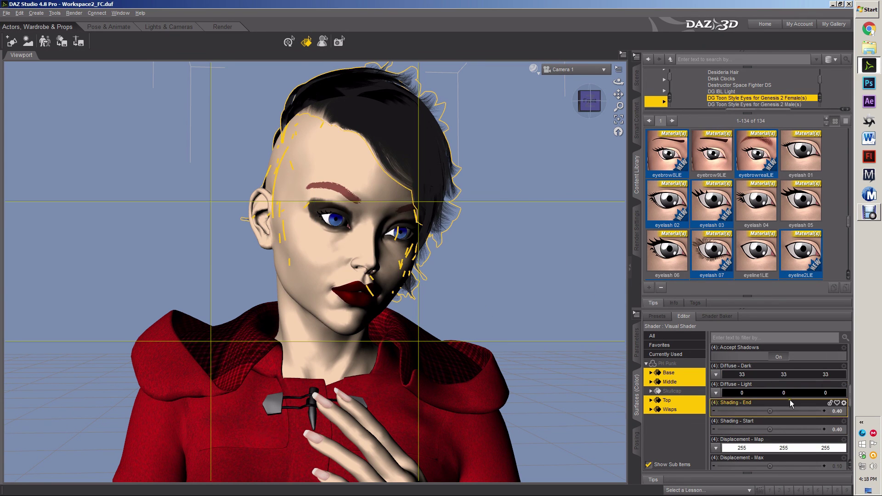
pyautogui.click(773, 394)
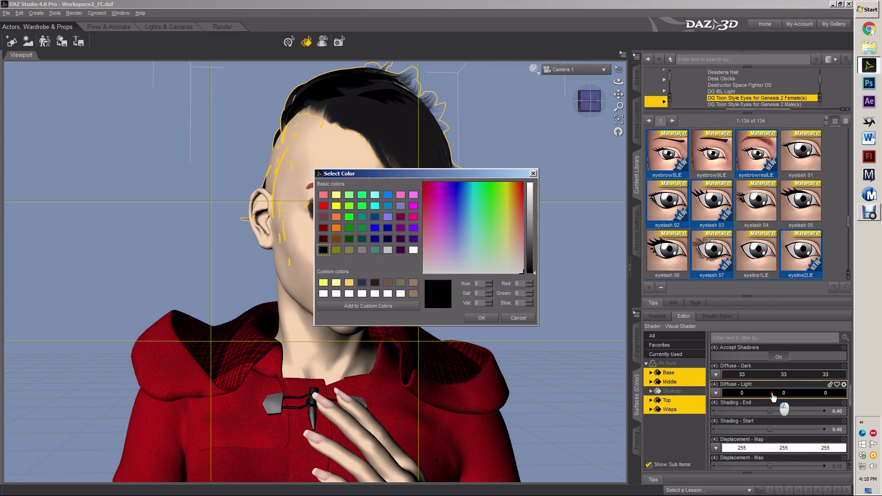
# - Set Diffuse - Light to grey 52 and make Outline - Dark and Outline - Light black
pyautogui.click(529, 255)
pyautogui.click(489, 321)
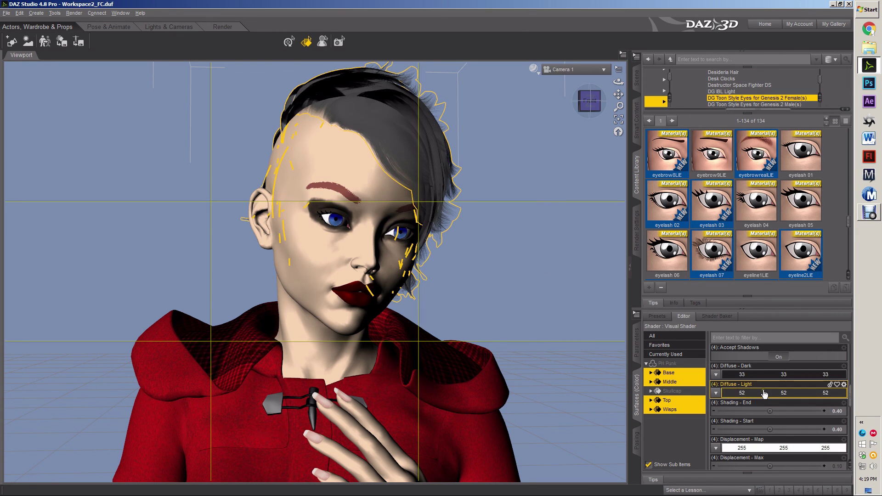
pyautogui.scroll(-8, 765, 393)
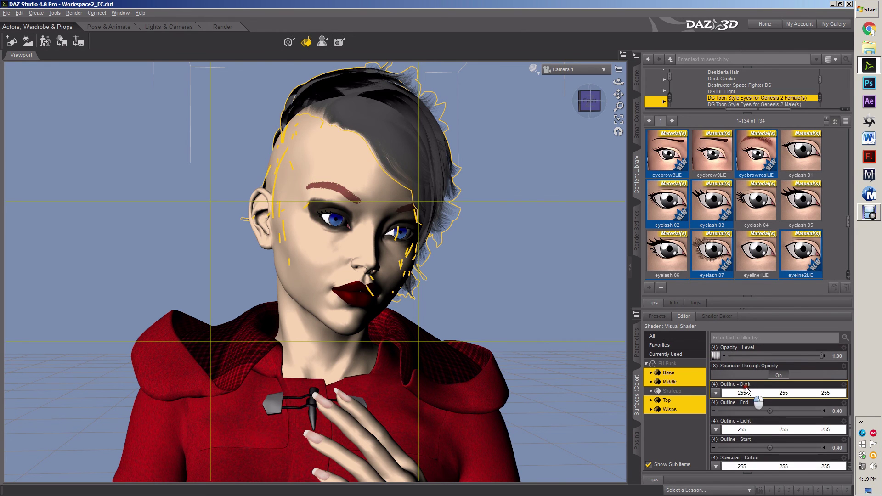
pyautogui.click(745, 391)
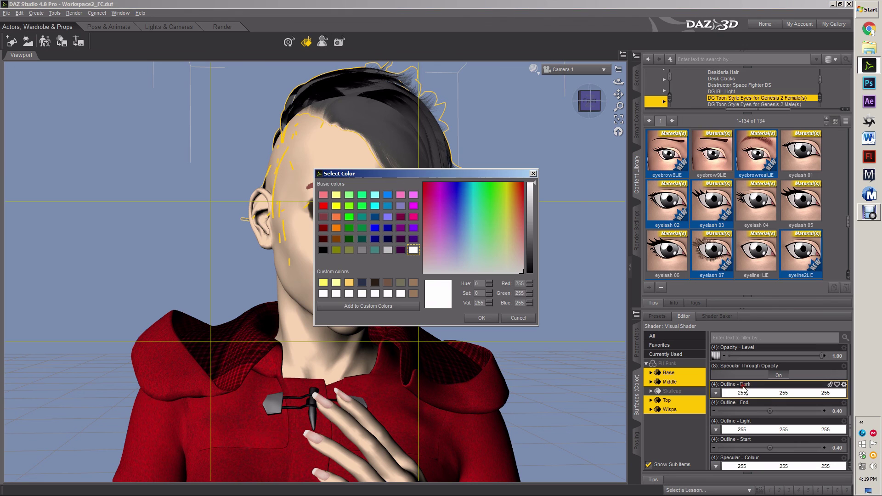
pyautogui.click(531, 272)
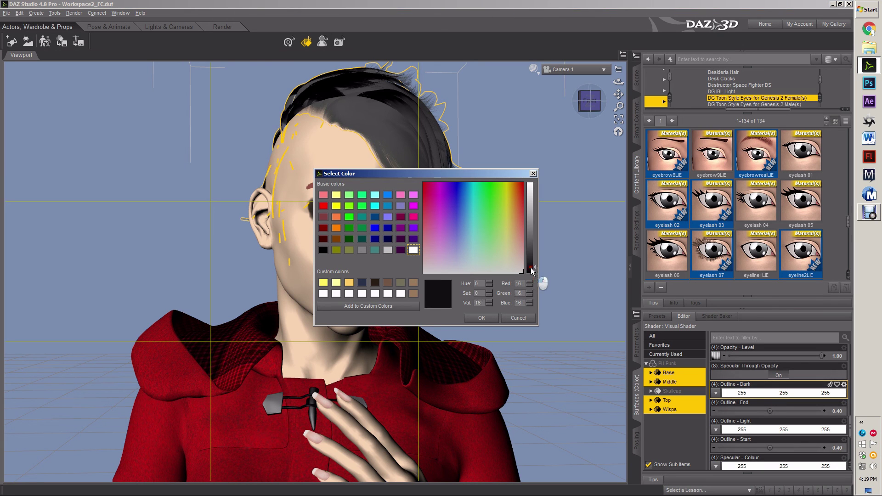
pyautogui.click(481, 318)
pyautogui.click(783, 430)
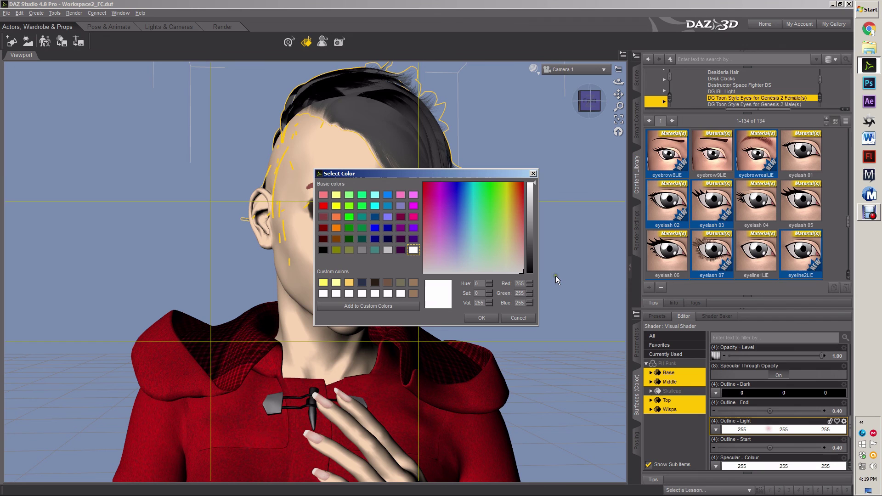
pyautogui.moveTo(532, 258); pyautogui.dragTo(538, 291)
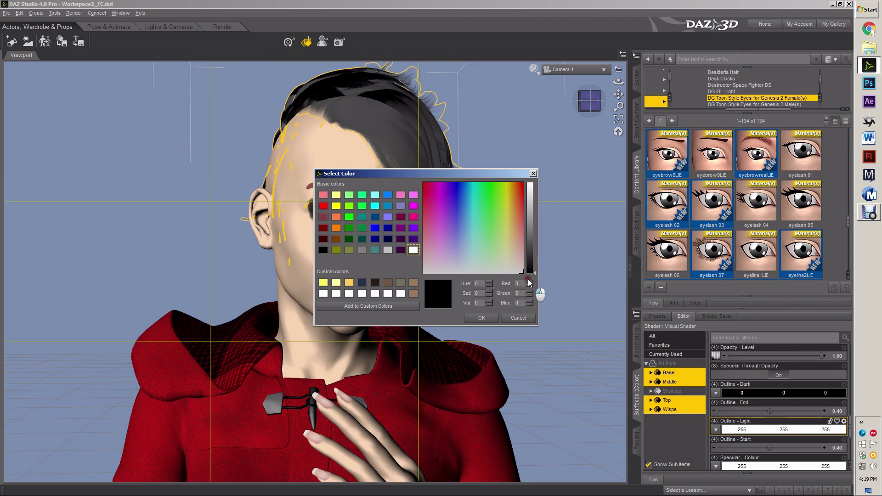
pyautogui.click(488, 321)
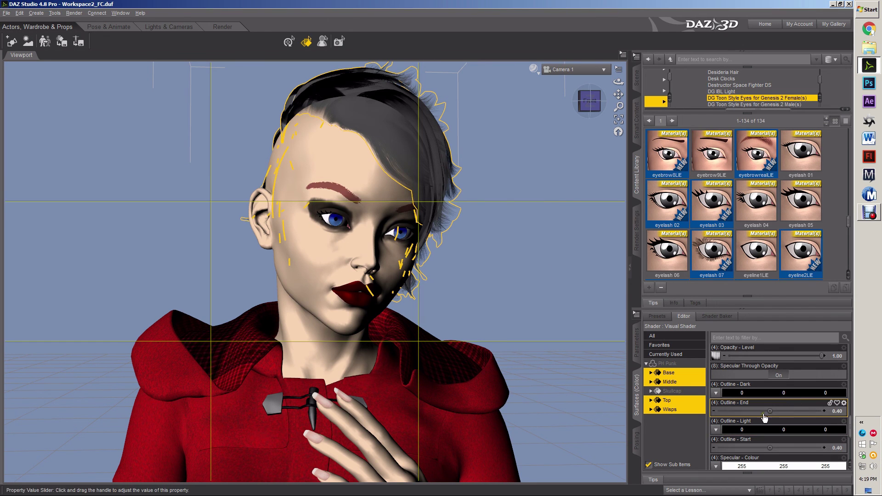
# - Enter 0.2 as the hair's Outline - Start value
pyautogui.scroll(-1, 776, 430)
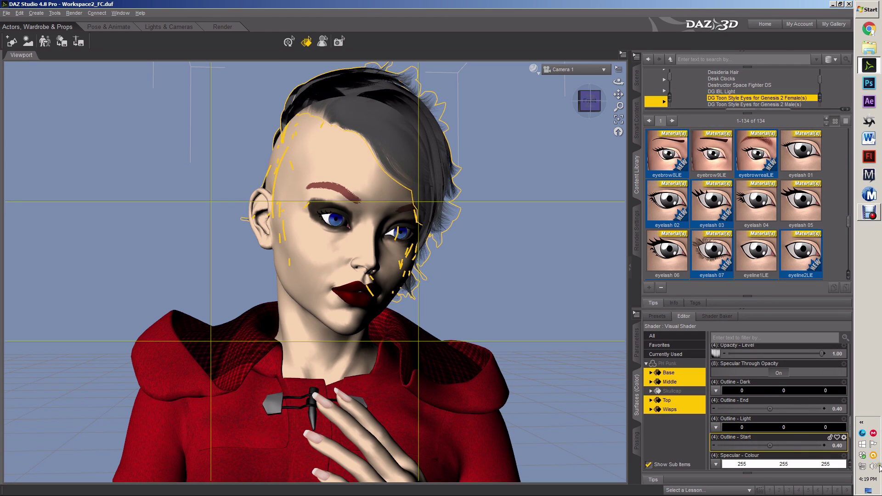
pyautogui.click(838, 446)
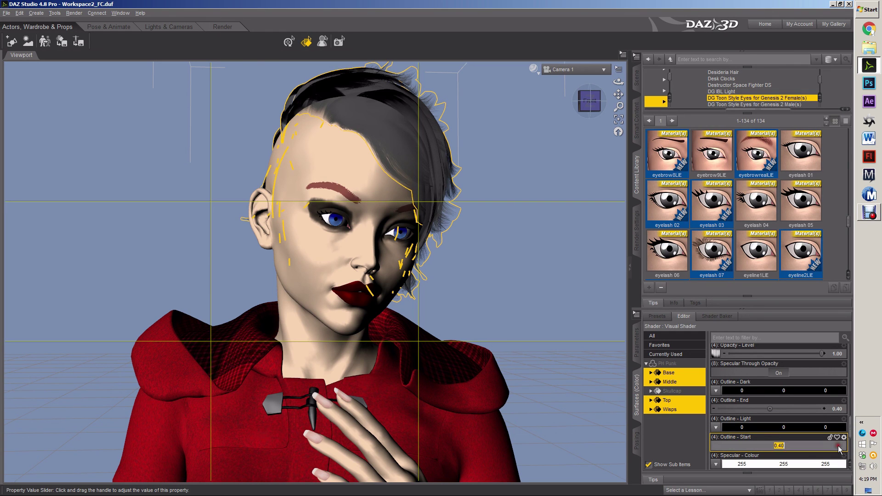
pyautogui.write('0.2')
pyautogui.press('Return')
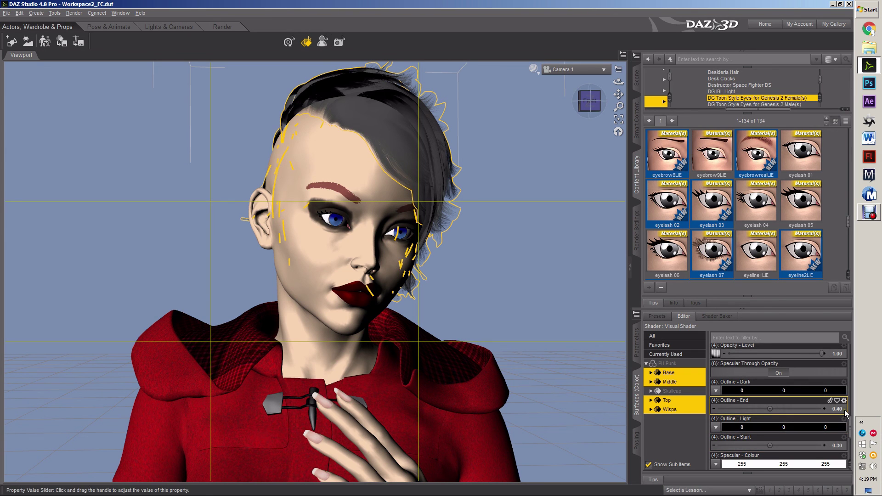
pyautogui.click(343, 43)
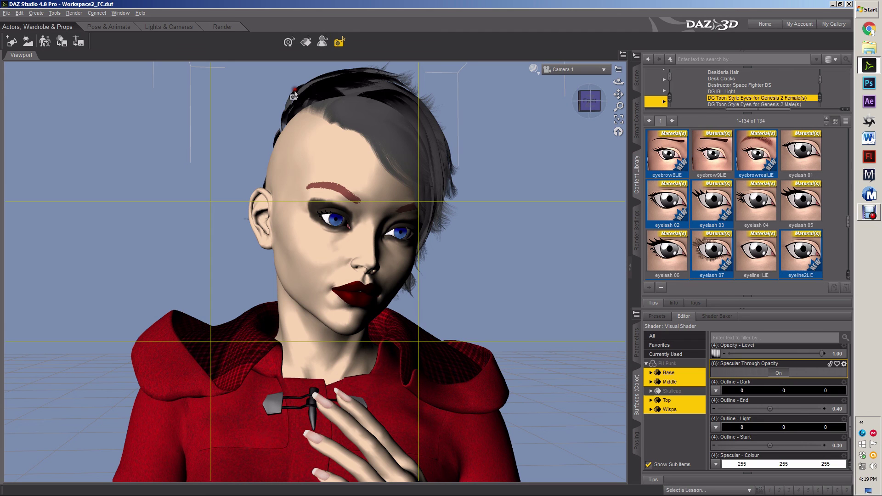
# - Spot-render the region from the figure's head down to the upper coat
pyautogui.moveTo(218, 67); pyautogui.dragTo(483, 373)
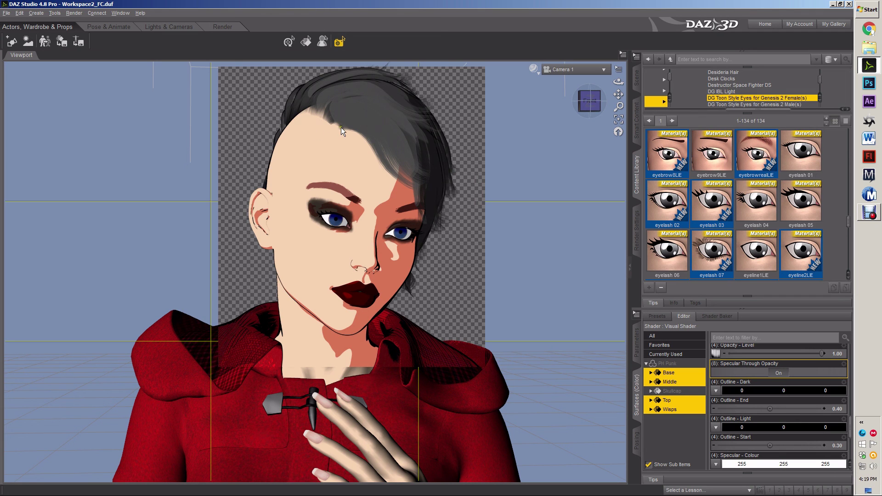
# - Select only the Skullcap surface and apply the base_Dark_Skin shader preset to it
pyautogui.click(680, 394)
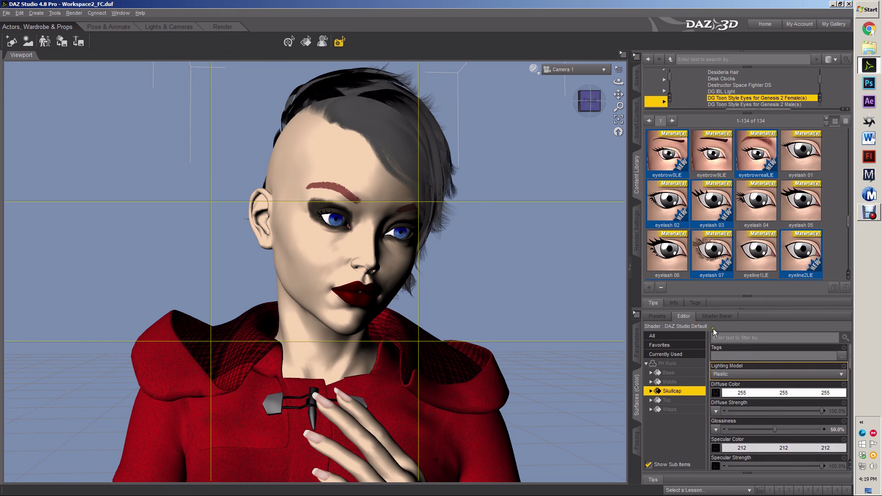
pyautogui.click(657, 316)
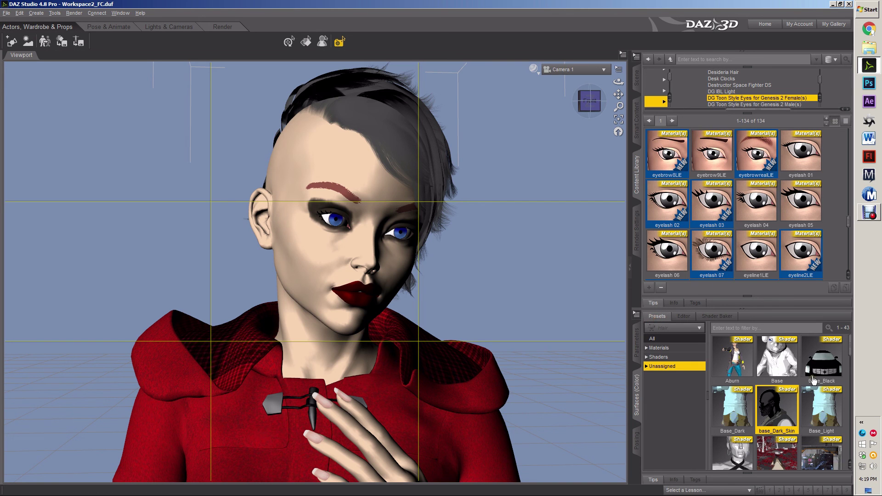
pyautogui.doubleClick(778, 415)
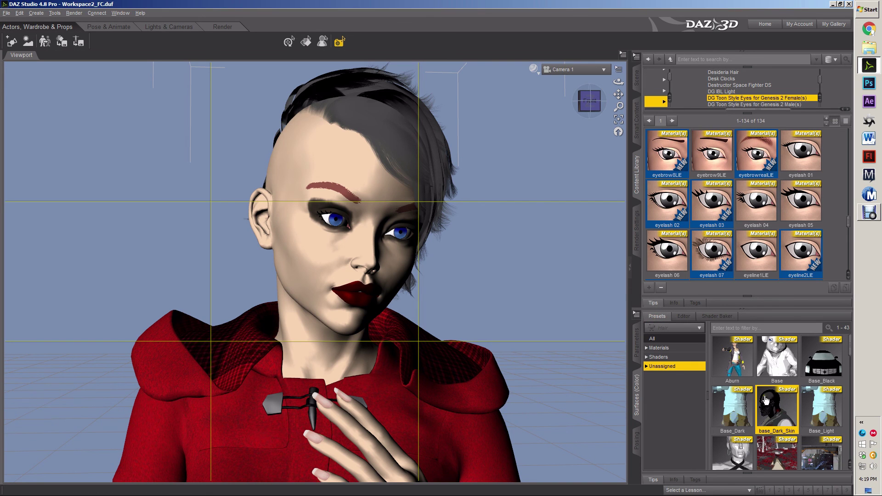
pyautogui.click(684, 316)
# - Load ValPHPunkC_Tr as the skullcap's opacity map
pyautogui.scroll(-10, 734, 392)
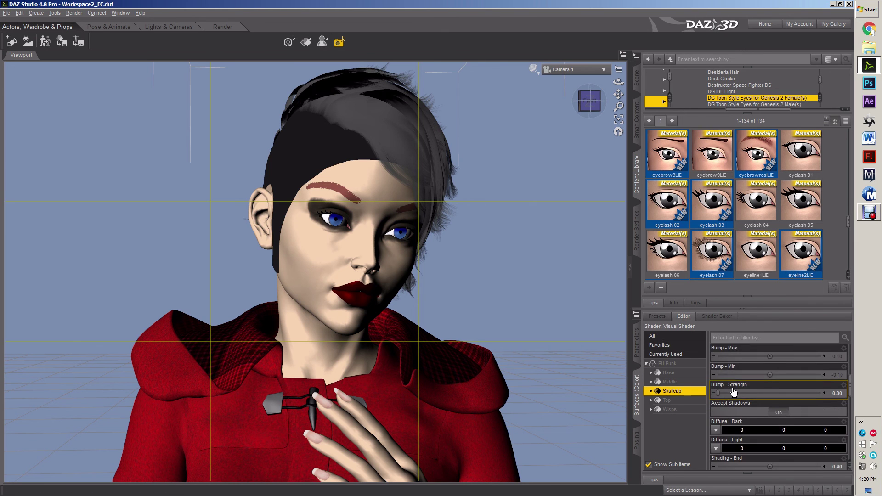
pyautogui.scroll(-5, 732, 390)
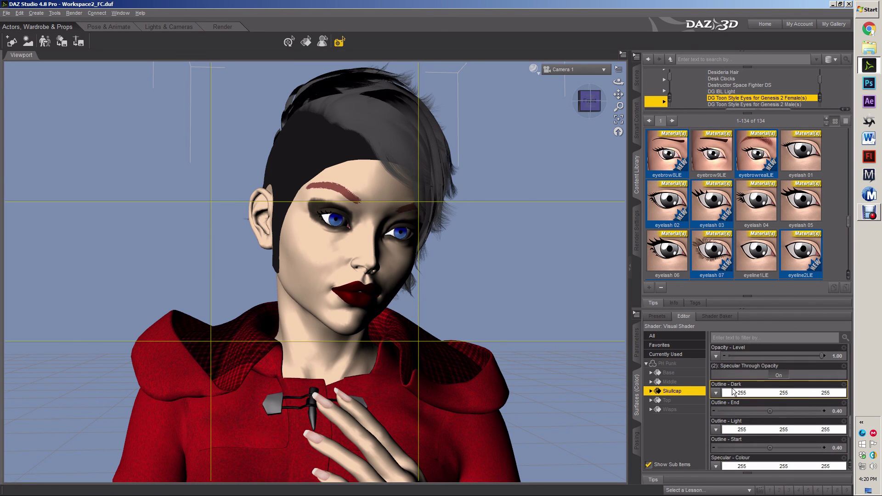
pyautogui.click(716, 357)
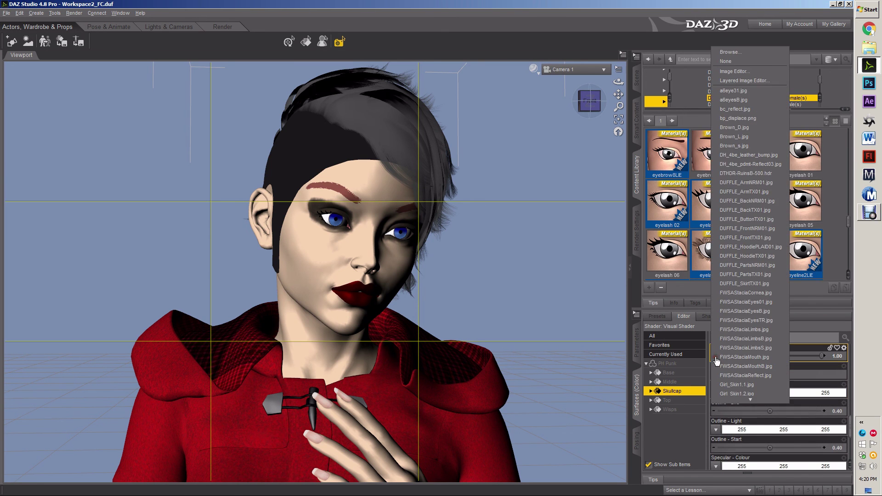
pyautogui.click(740, 51)
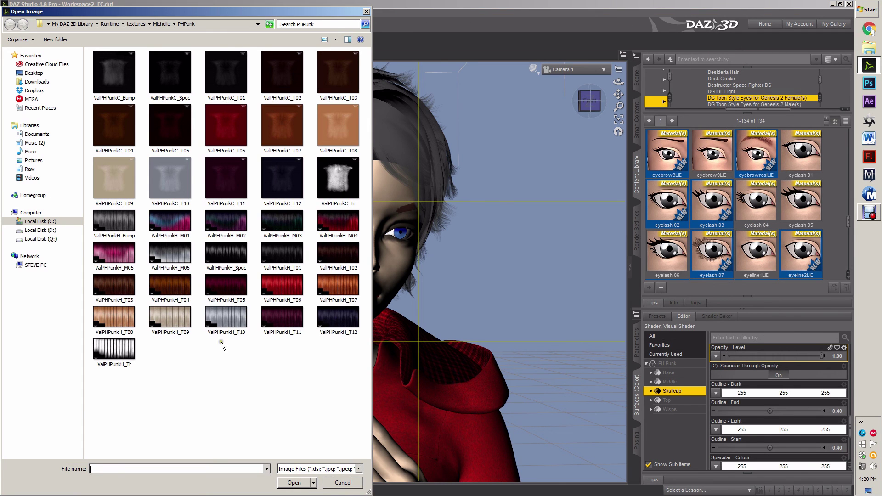
pyautogui.click(349, 187)
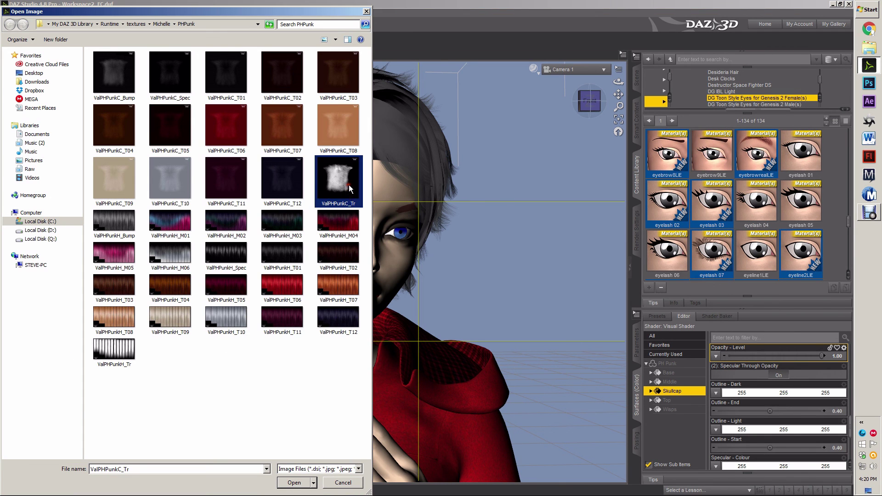
pyautogui.click(294, 482)
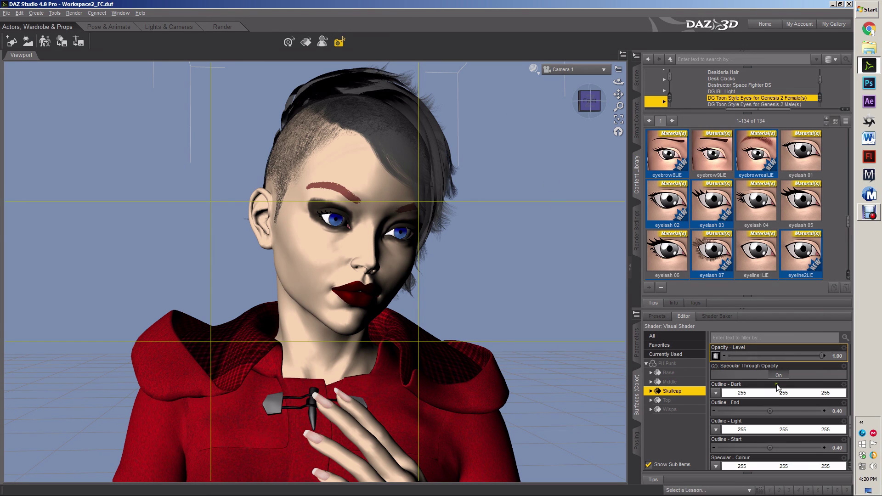
# - Spot-render the head and shoulders, then stop the running render
pyautogui.scroll(10, 735, 344)
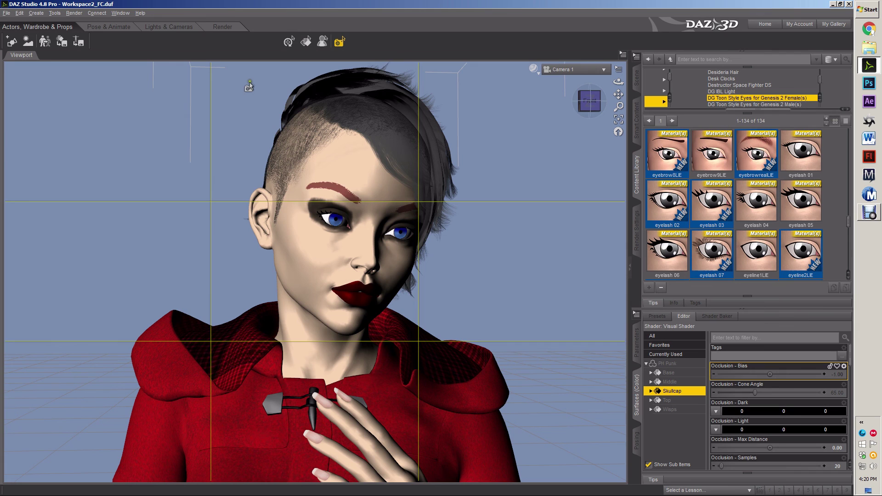
pyautogui.moveTo(238, 72); pyautogui.dragTo(498, 317)
pyautogui.moveTo(518, 357); pyautogui.dragTo(517, 358)
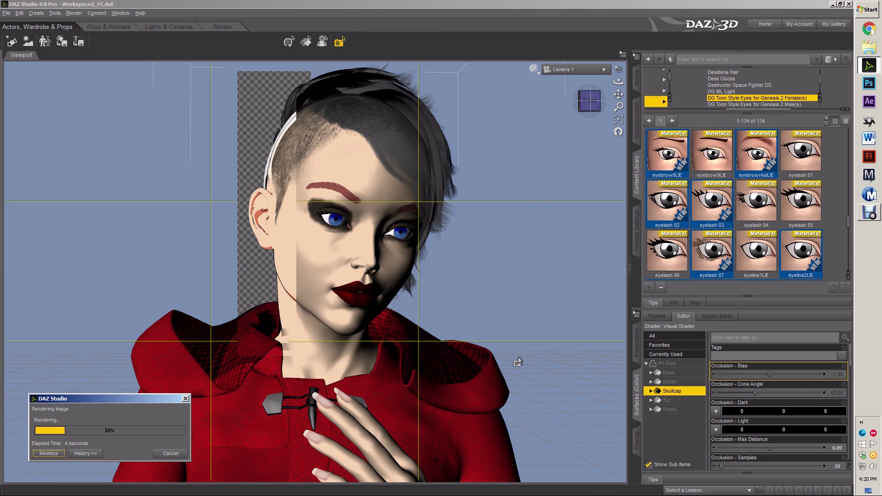
pyautogui.click(178, 451)
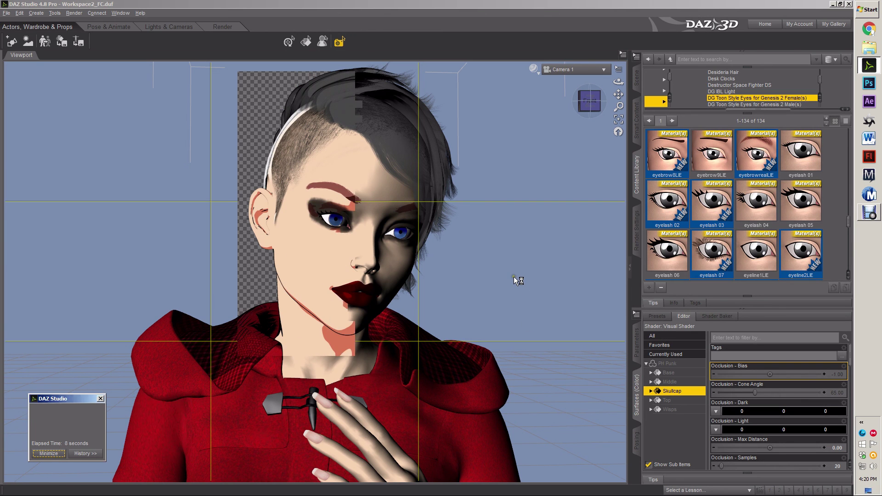
# - Set the skullcap's Outline - Dark and Outline - Light colours to black
pyautogui.scroll(-5, 753, 390)
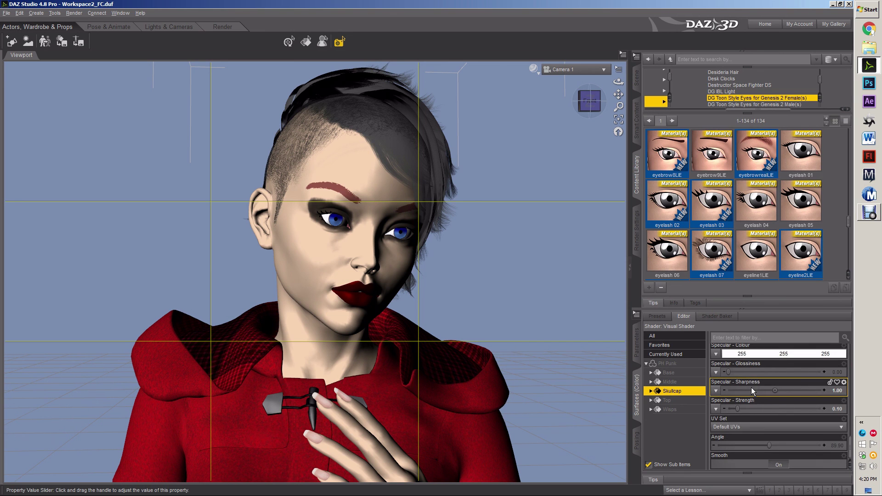
pyautogui.scroll(5, 754, 390)
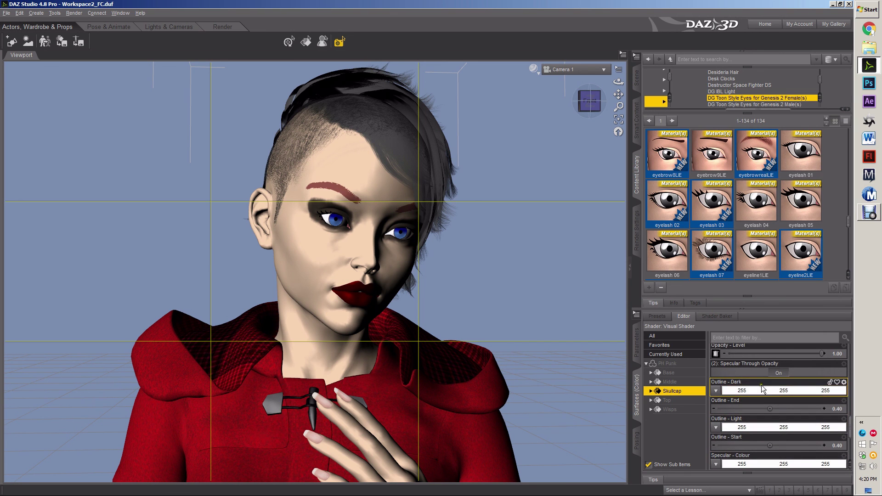
pyautogui.click(759, 390)
pyautogui.click(323, 250)
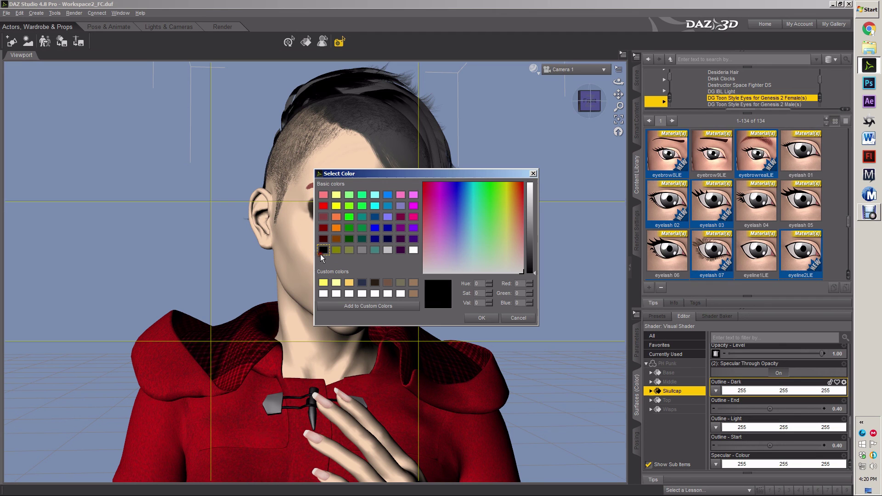
pyautogui.click(481, 318)
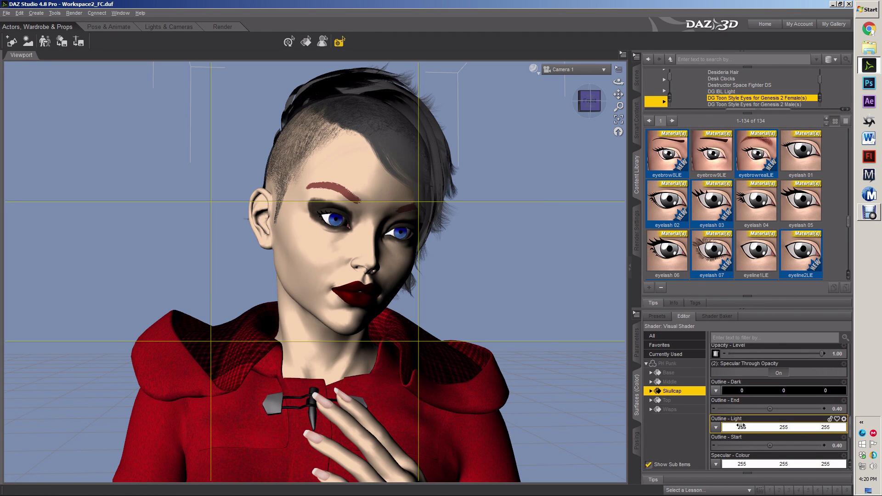
pyautogui.click(753, 428)
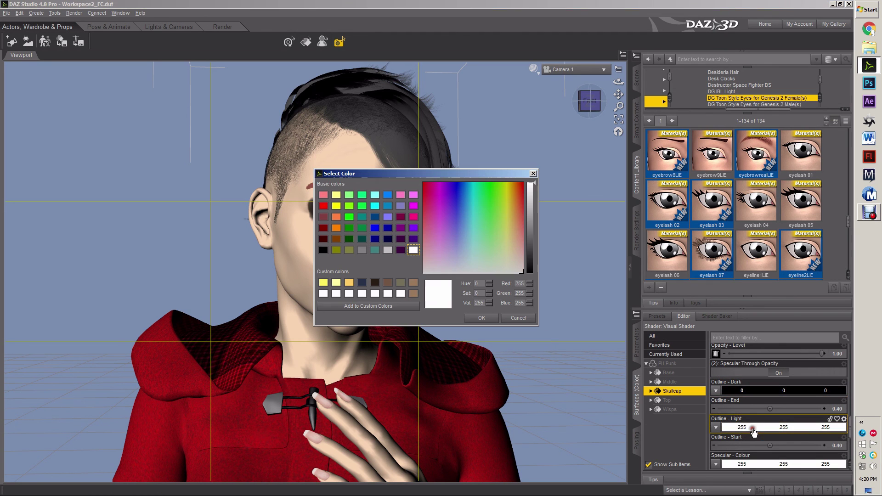
pyautogui.click(323, 250)
pyautogui.click(481, 318)
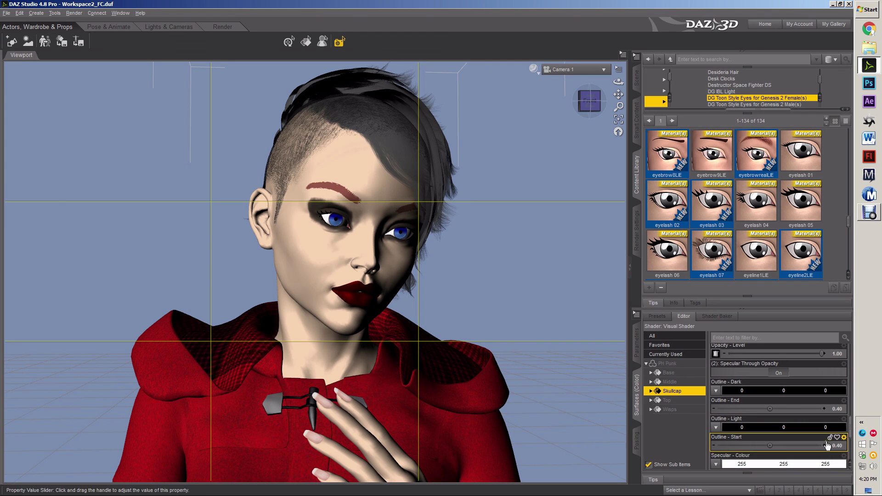
# - Set the skullcap's Outline - Start to 0.10 and Outline - End to 0.15, then save the scene
pyautogui.click(833, 445)
pyautogui.press('BackSpace')
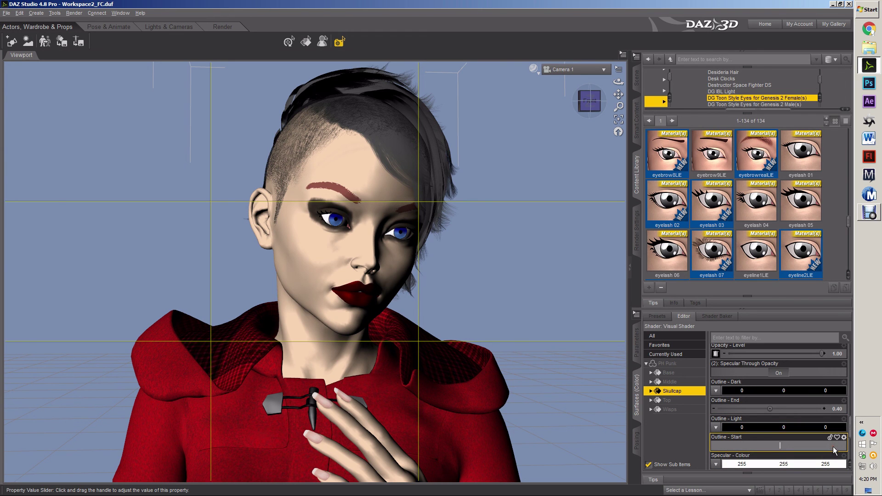
pyautogui.click(835, 409)
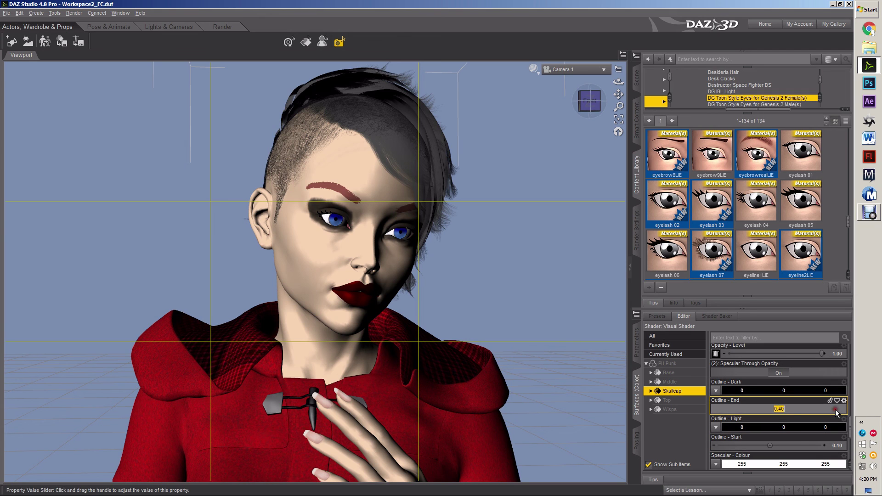
pyautogui.write('.15')
pyautogui.press('Return')
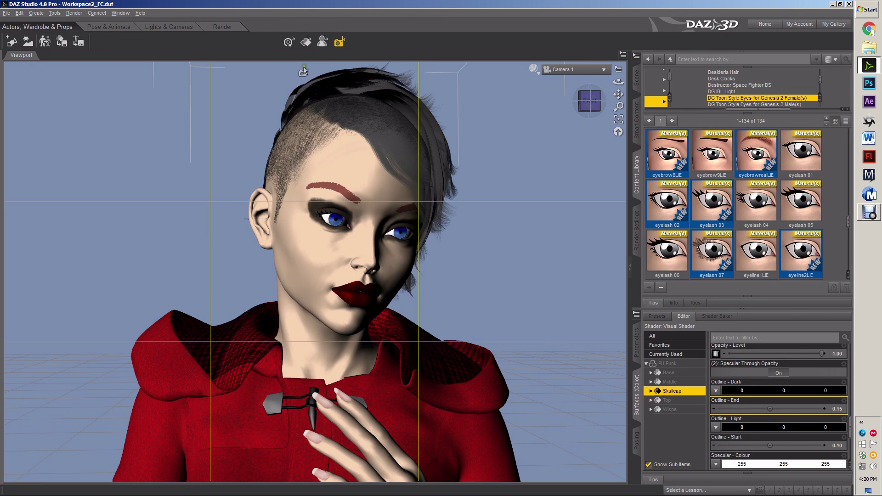
pyautogui.hotkey('ctrl', 's')
# - Spot-render the head region to check the toon shading, then clear the preview
pyautogui.moveTo(242, 64); pyautogui.dragTo(480, 294)
pyautogui.moveTo(529, 343); pyautogui.dragTo(530, 343)
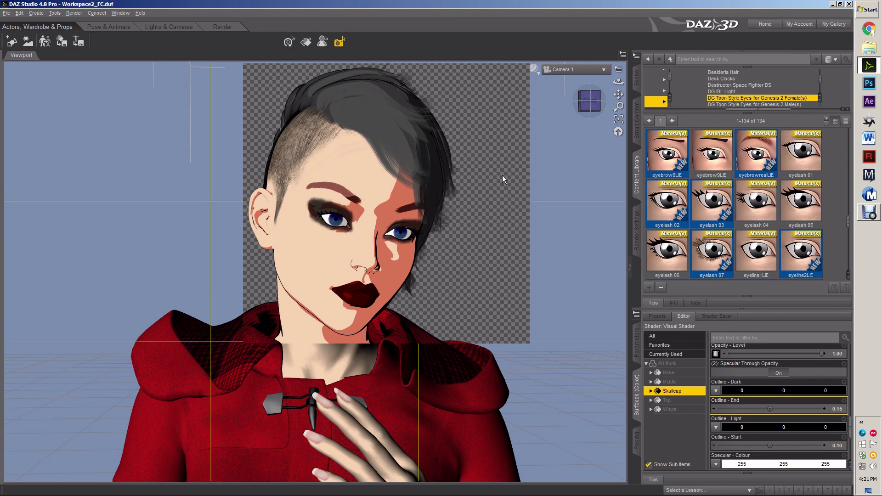
pyautogui.click(503, 175)
# - Turn the view to the figure's right side profile and render it with Ctrl+R
pyautogui.moveTo(589, 100); pyautogui.dragTo(241, 101)
pyautogui.click(579, 102)
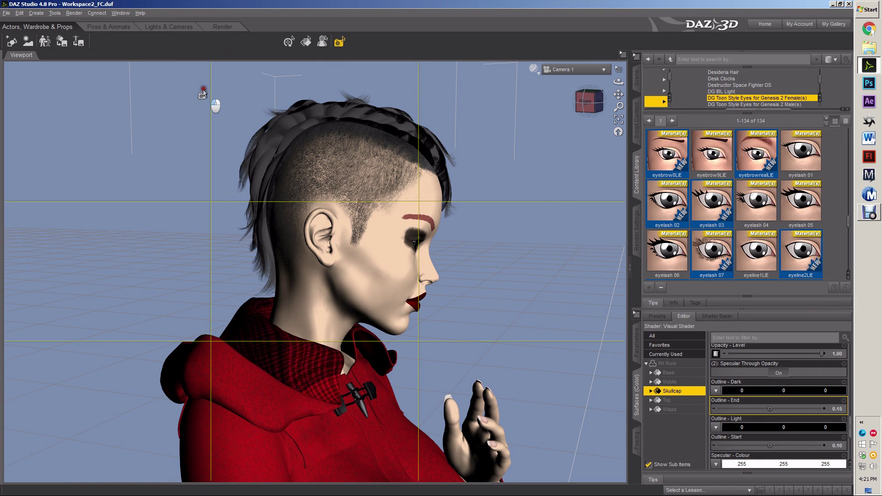
pyautogui.hotkey('ctrl', 'r')
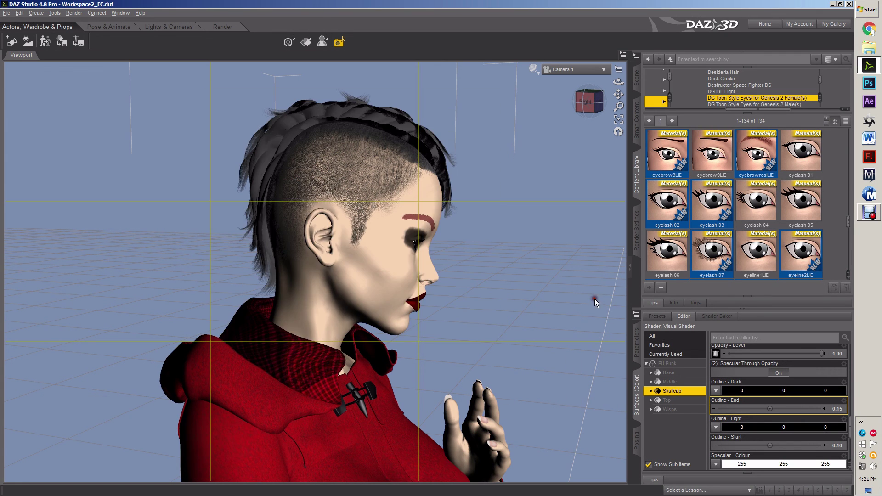
# - Clear the Skullcap's opacity map, drop its Opacity - Level to 0, and test-render the figure
pyautogui.scroll(5, 798, 396)
pyautogui.scroll(-5, 798, 396)
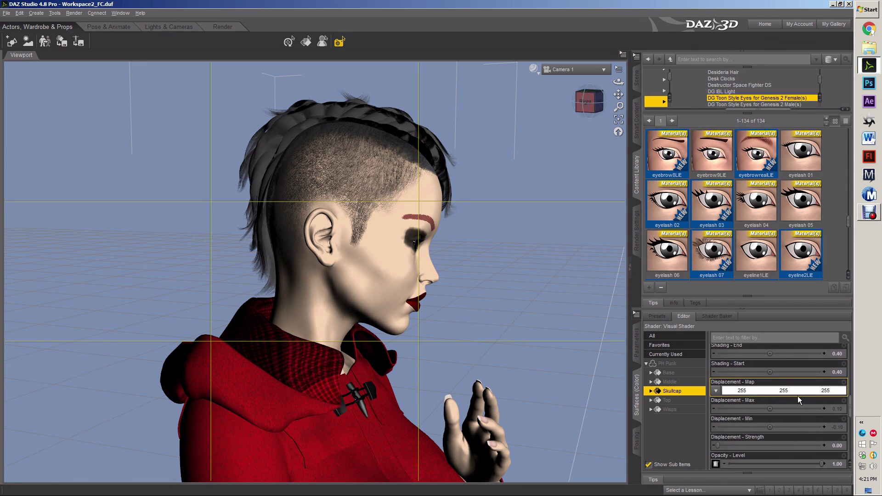
pyautogui.click(716, 409)
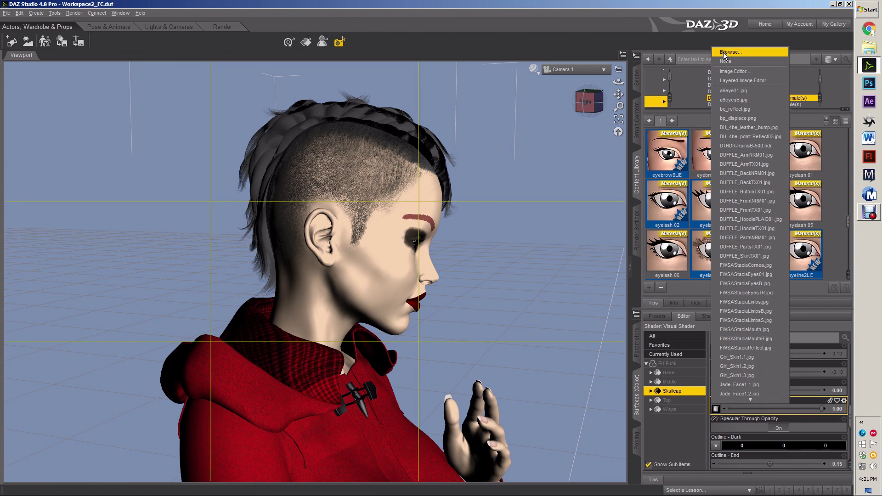
pyautogui.click(726, 59)
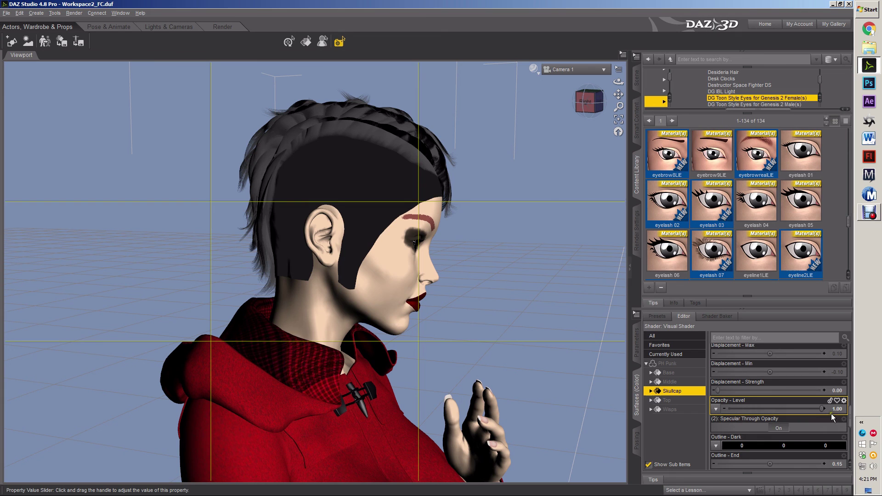
pyautogui.moveTo(822, 407); pyautogui.dragTo(727, 408)
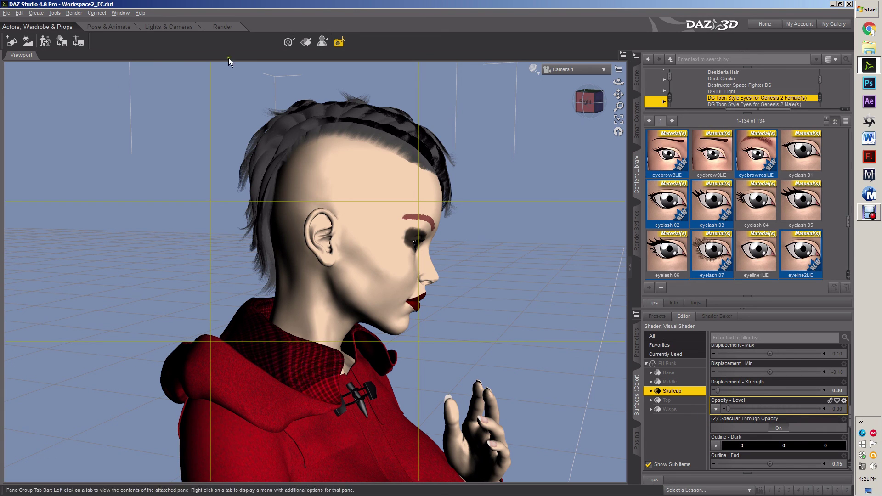
pyautogui.hotkey('ctrl', 'r')
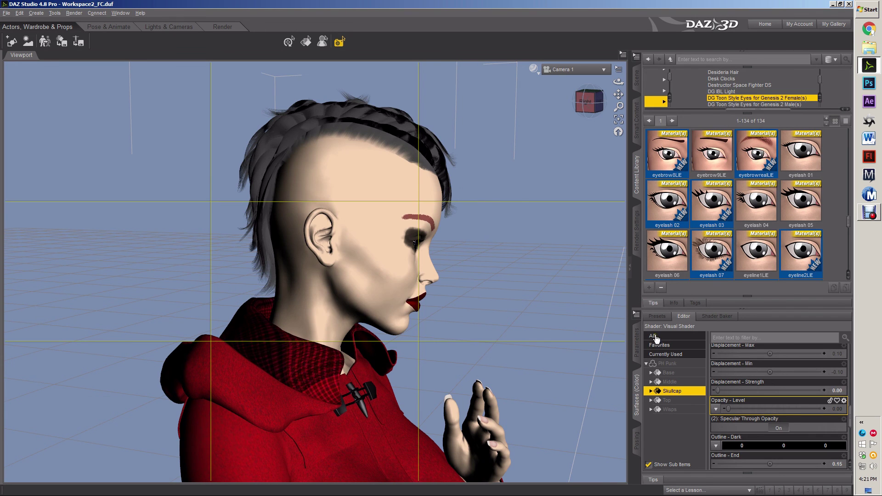
pyautogui.click(637, 342)
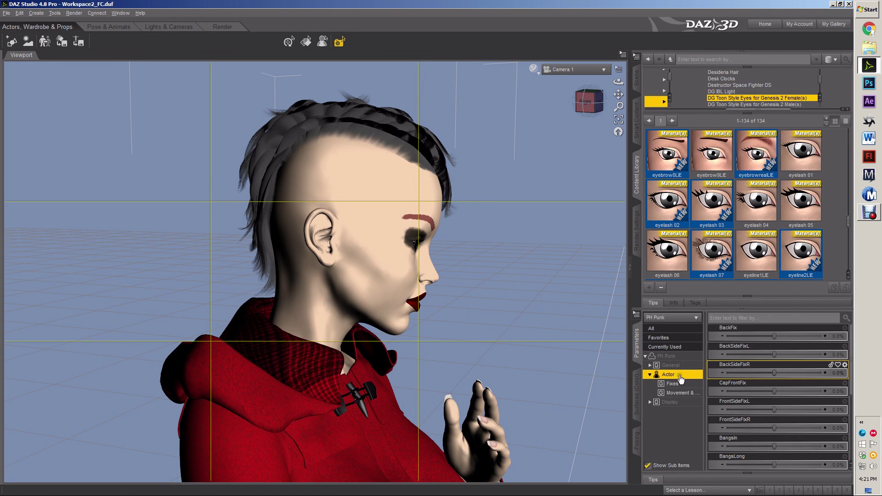
# - Set the PH Punk HairFull morph to 0.48%
pyautogui.click(675, 384)
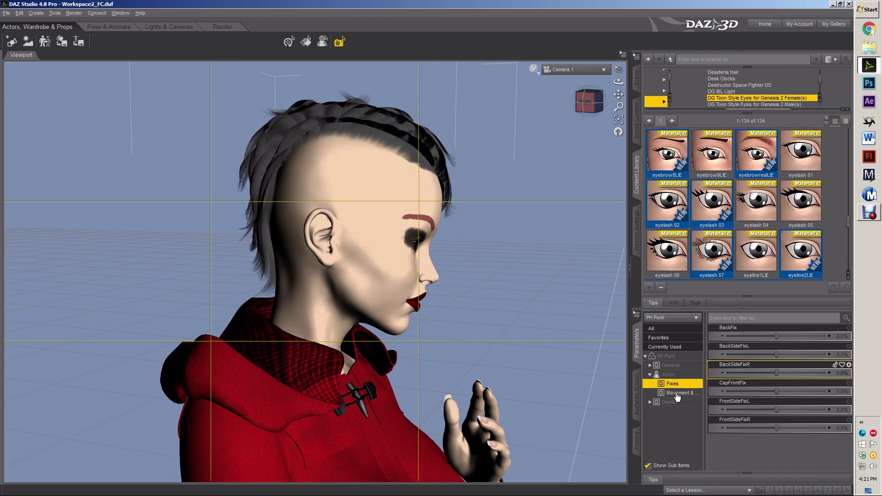
pyautogui.click(678, 393)
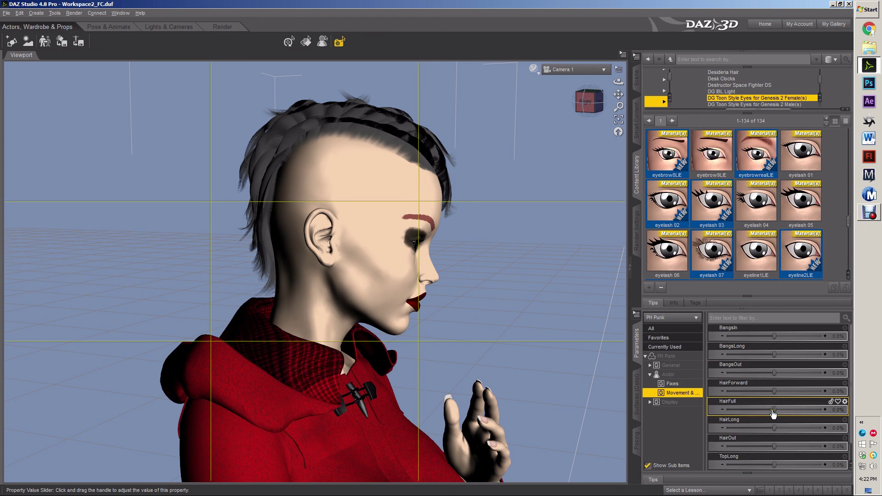
pyautogui.moveTo(773, 409); pyautogui.dragTo(879, 437)
pyautogui.moveTo(792, 430); pyautogui.dragTo(783, 440)
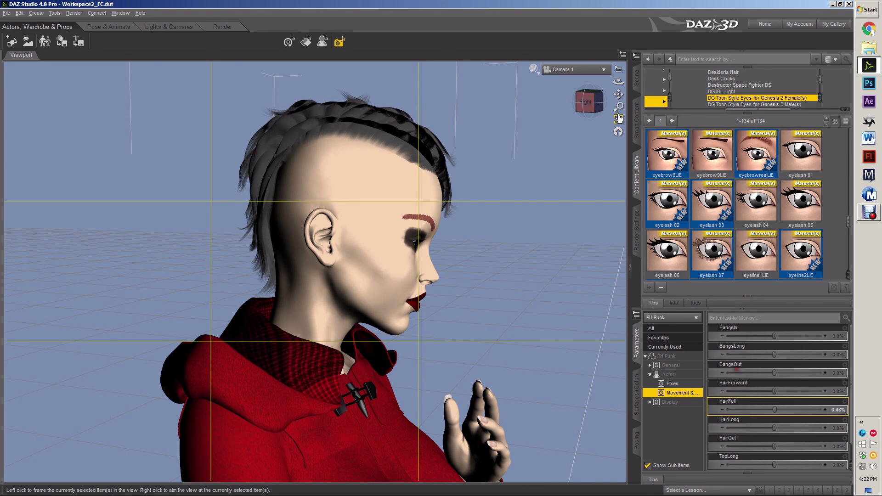
pyautogui.moveTo(586, 103); pyautogui.dragTo(590, 102)
pyautogui.click(588, 102)
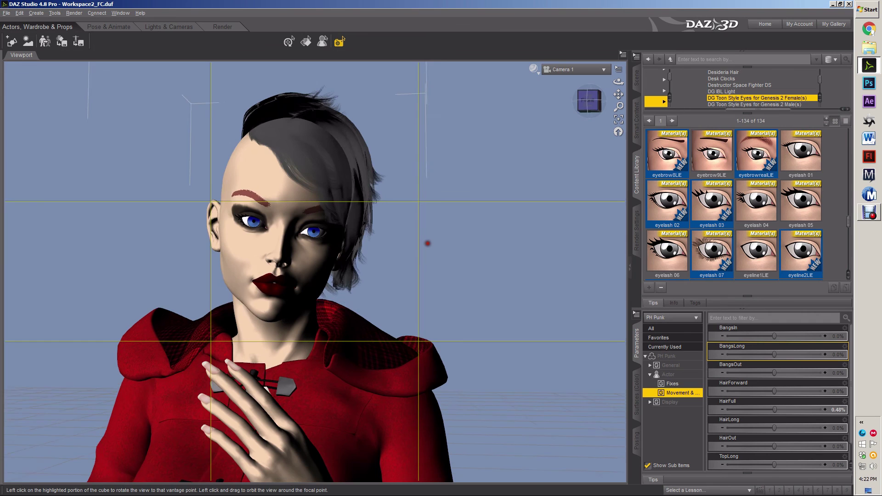
# - Reset the hair's General yTranslate to 0
pyautogui.click(669, 365)
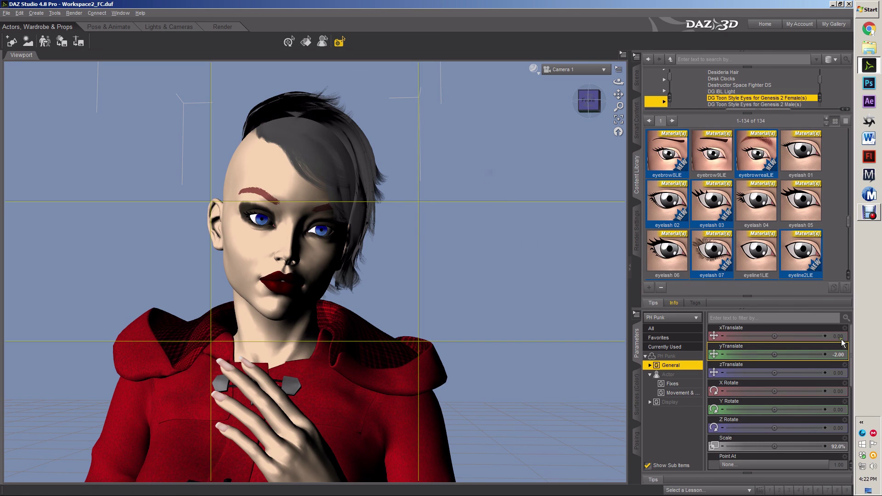
pyautogui.click(838, 355)
pyautogui.write('0')
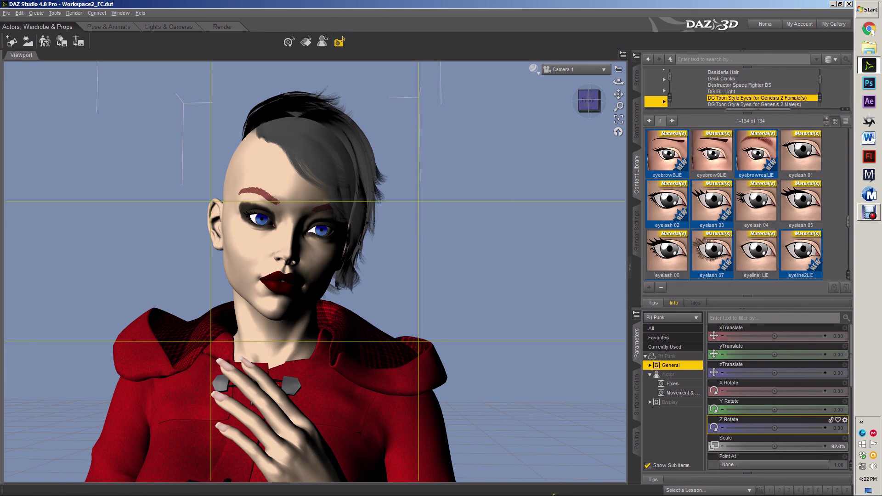
# - Set the Fixes CapFrontFix morph to -5.5% and view the side profile
pyautogui.click(685, 384)
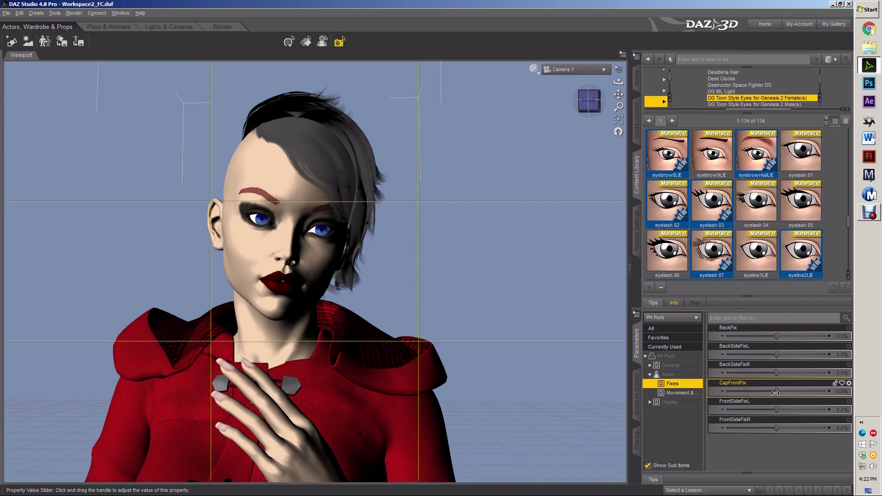
pyautogui.moveTo(775, 391); pyautogui.dragTo(771, 397)
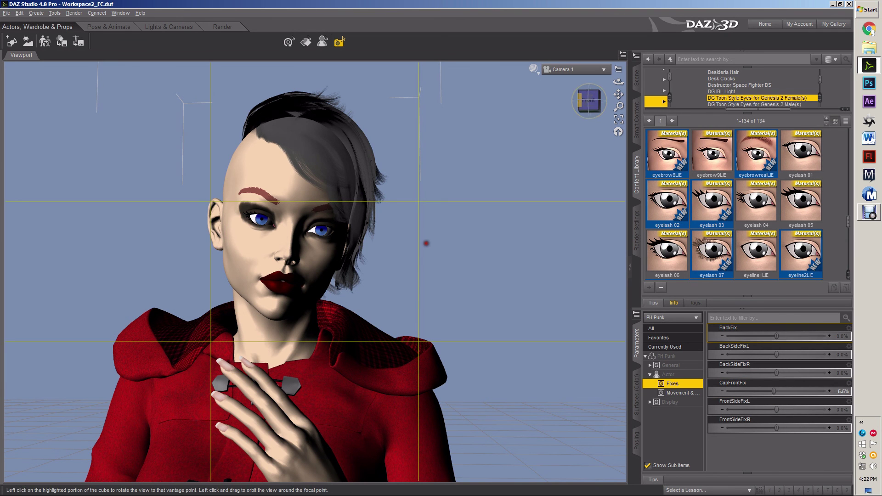
pyautogui.click(596, 102)
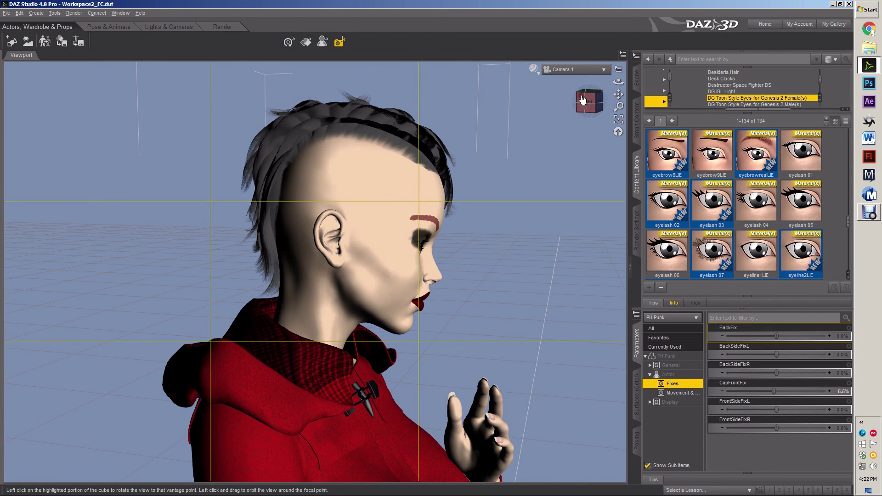
# - Set Fixes CapFrontFix 26.2%, BackSideFixR 6.4%, and Movement TopUp 3.3%, HairOut 2.4%, HairForward -13.9%
pyautogui.moveTo(772, 392)
pyautogui.mouseDown()
pyautogui.moveTo(865, 397)
pyautogui.moveTo(787, 394)
pyautogui.mouseUp()
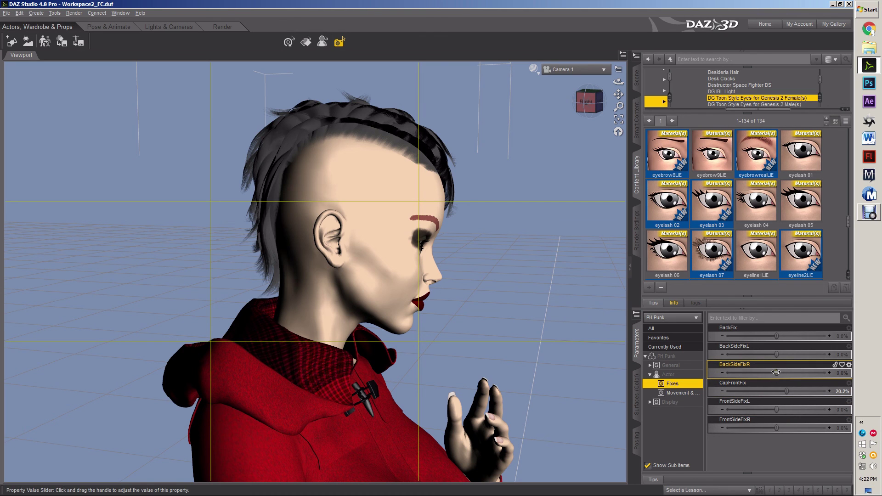
pyautogui.moveTo(776, 372)
pyautogui.mouseDown()
pyautogui.moveTo(808, 375)
pyautogui.moveTo(756, 369)
pyautogui.moveTo(779, 366)
pyautogui.mouseUp()
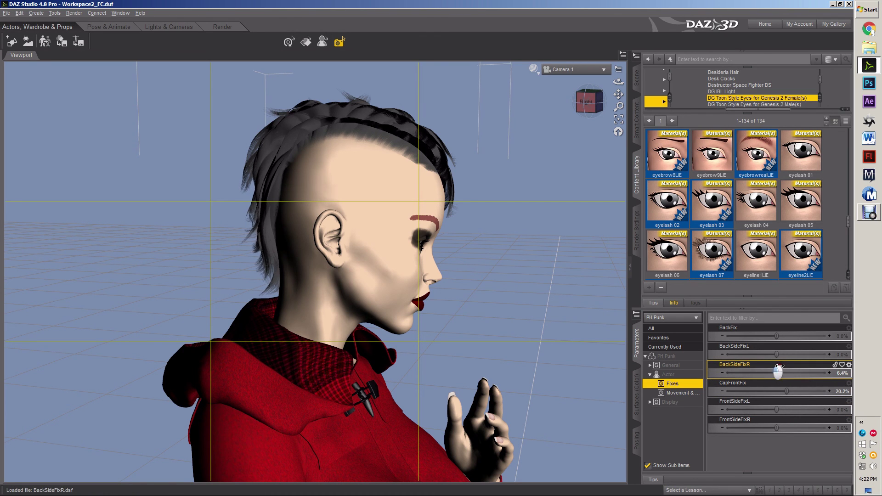
pyautogui.click(679, 393)
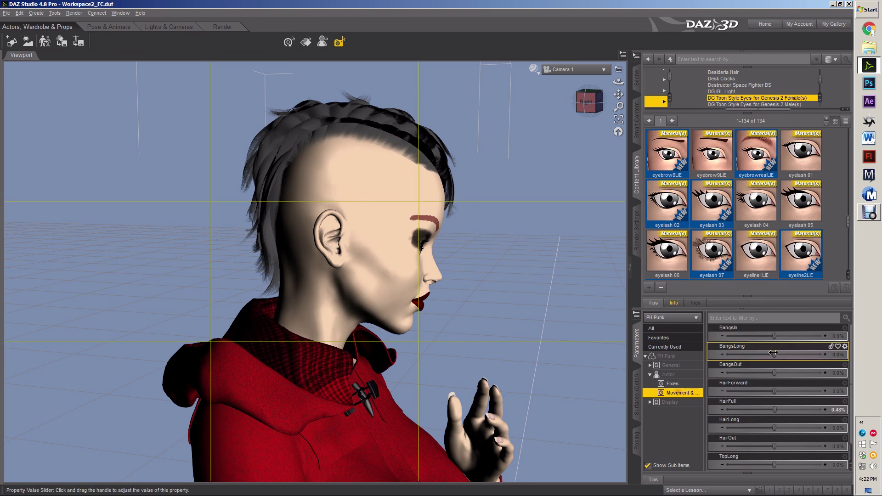
pyautogui.moveTo(774, 465)
pyautogui.mouseDown()
pyautogui.moveTo(819, 464)
pyautogui.moveTo(737, 463)
pyautogui.moveTo(776, 460)
pyautogui.mouseUp()
pyautogui.moveTo(773, 427)
pyautogui.mouseDown()
pyautogui.moveTo(802, 426)
pyautogui.moveTo(775, 427)
pyautogui.mouseUp()
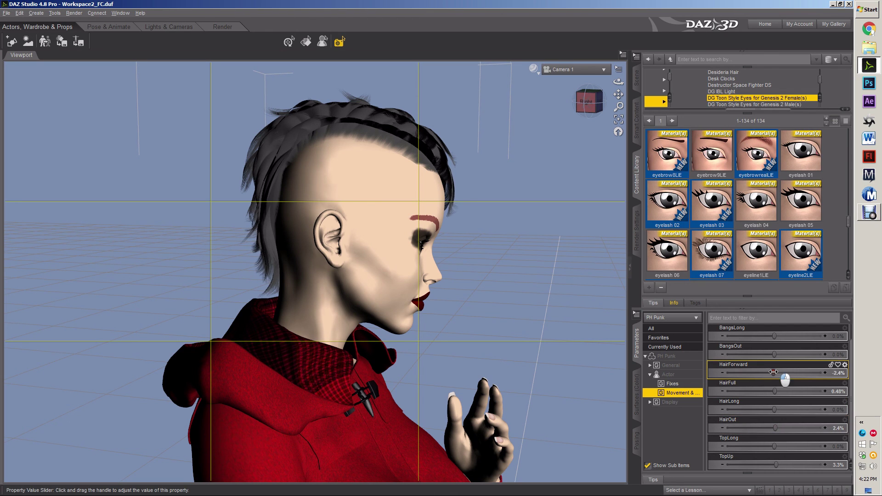
pyautogui.moveTo(773, 371); pyautogui.dragTo(781, 390)
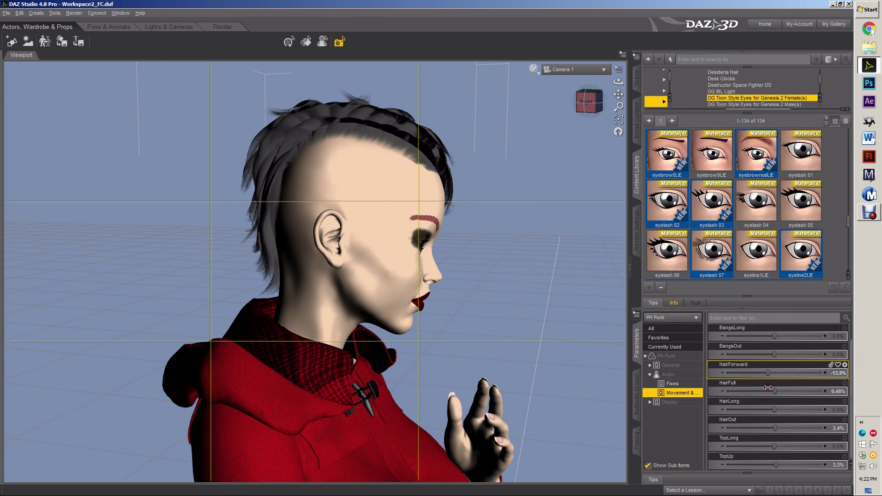
pyautogui.click(596, 106)
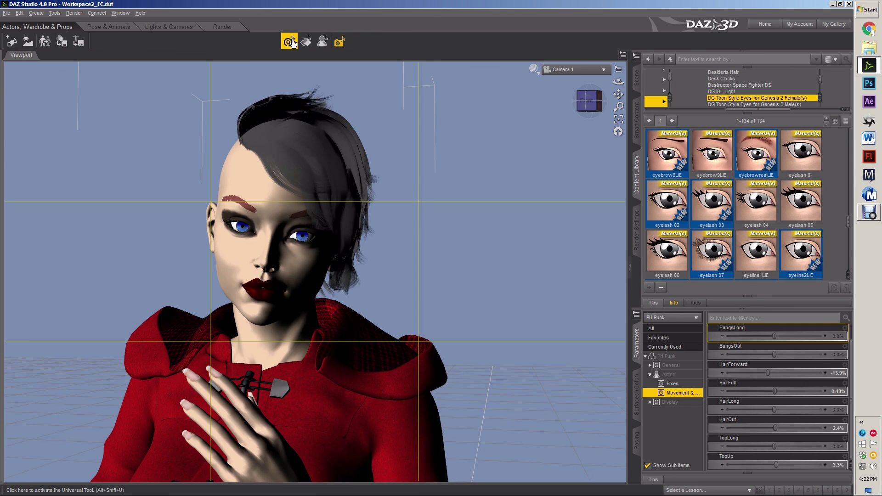
# - Select the PH Punk hair in the Scene pane
pyautogui.click(290, 43)
pyautogui.click(335, 154)
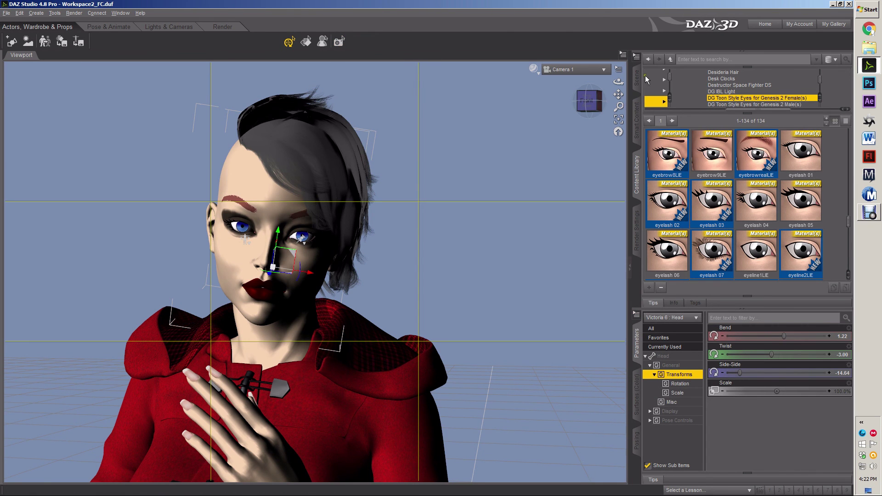
pyautogui.click(637, 78)
pyautogui.click(689, 270)
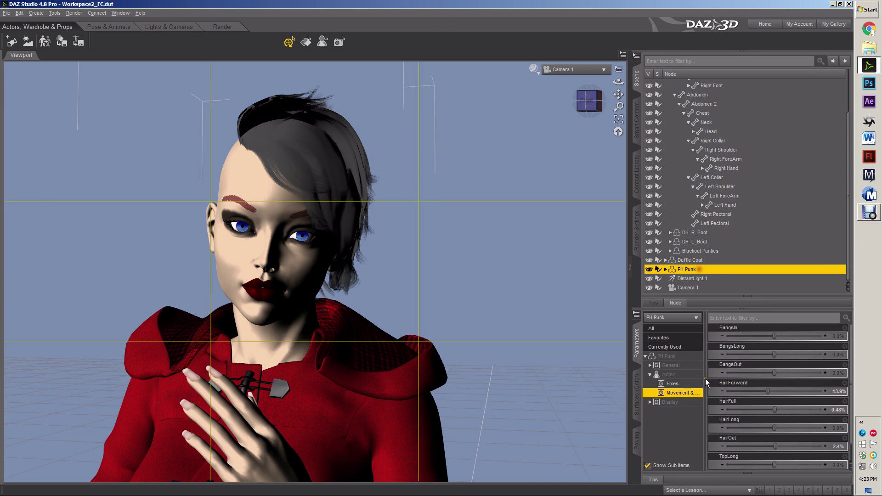
# - Change the hair's Fit to target to None and accept
pyautogui.click(668, 356)
pyautogui.scroll(-5, 748, 397)
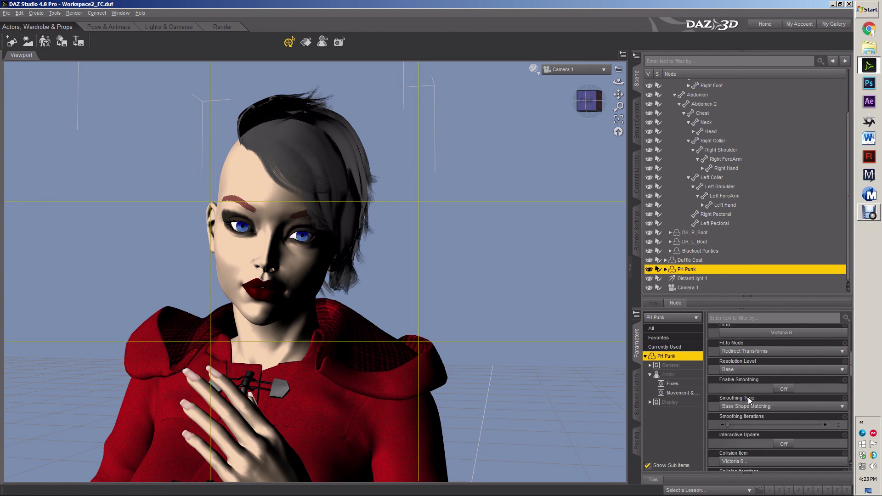
pyautogui.scroll(3, 748, 395)
pyautogui.click(733, 373)
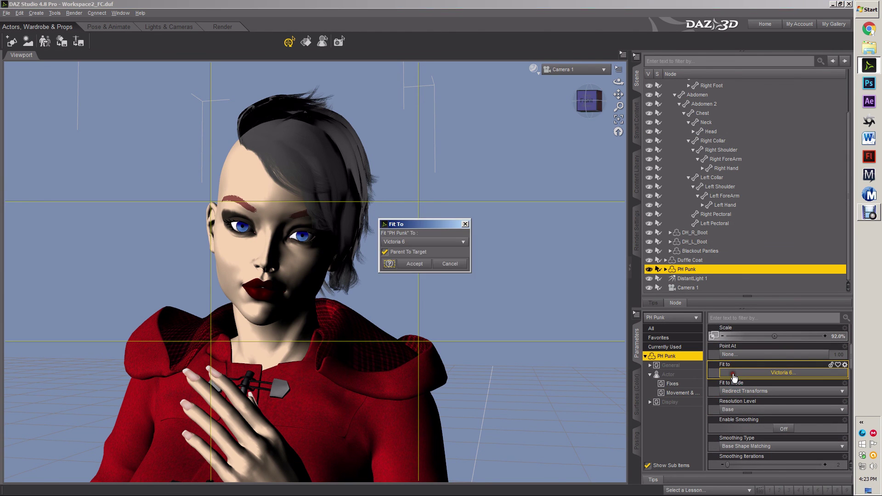
pyautogui.click(433, 241)
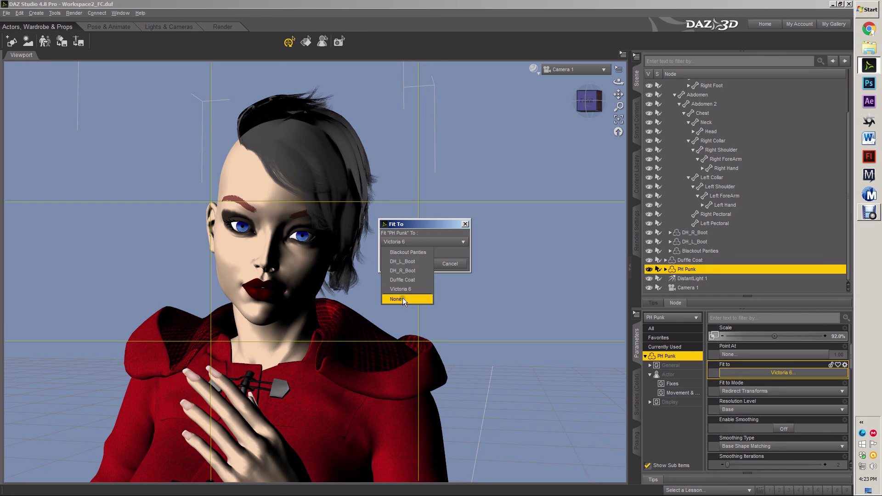
pyautogui.click(403, 299)
pyautogui.click(414, 263)
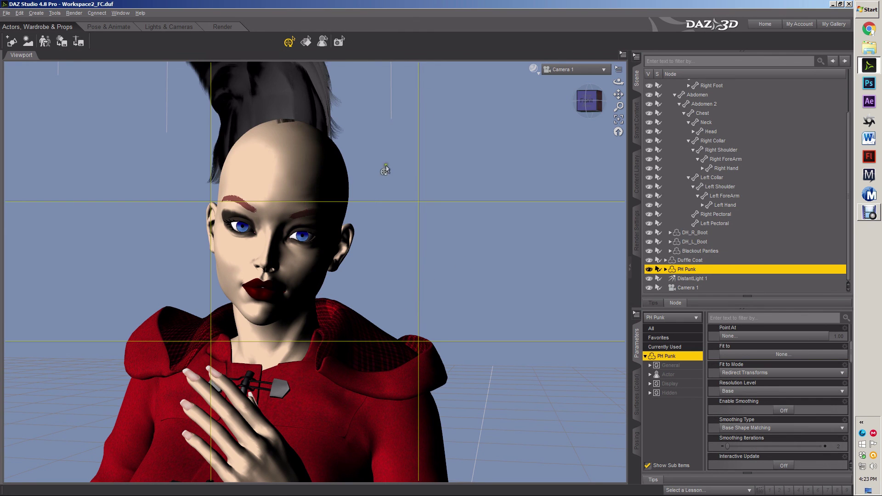
# - Use Change 'PH Punk' Parent to parent the hair to the Head bone
pyautogui.rightClick(706, 272)
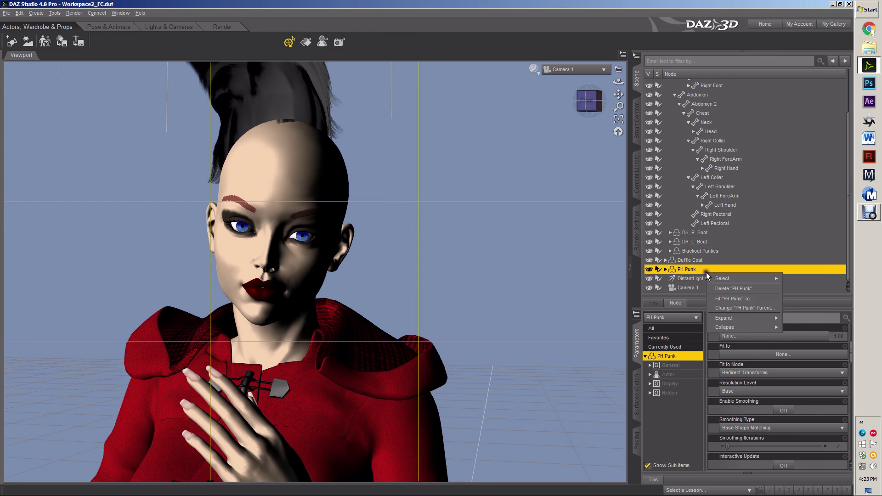
pyautogui.click(729, 307)
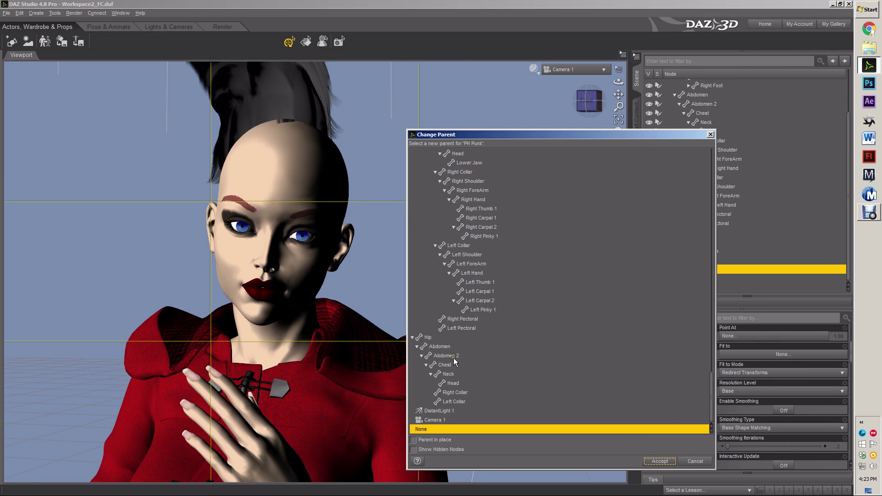
pyautogui.scroll(7, 491, 246)
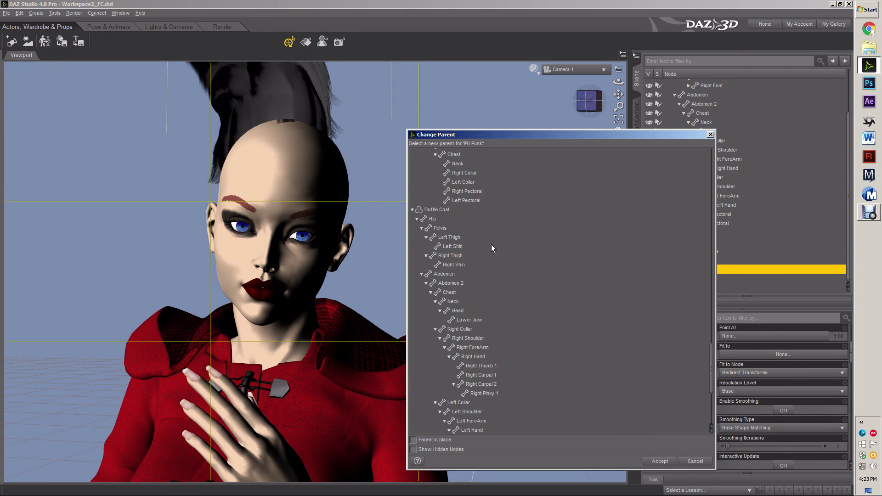
pyautogui.scroll(10, 492, 245)
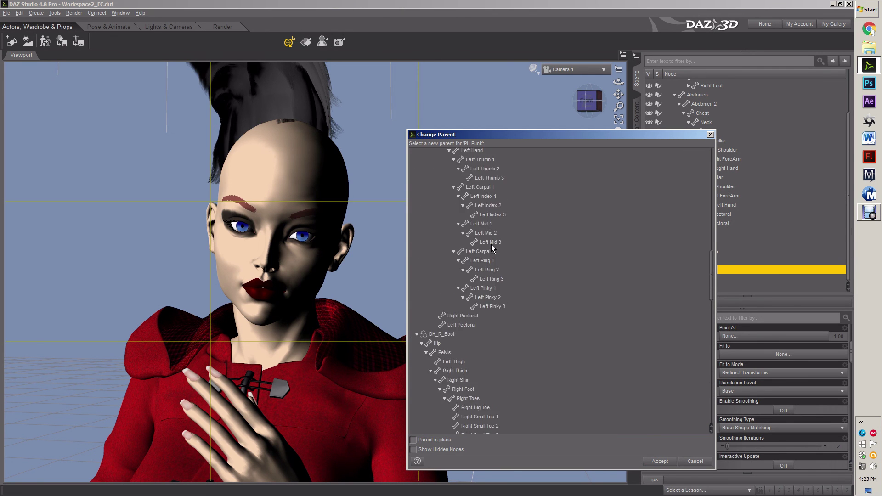
pyautogui.scroll(3, 491, 244)
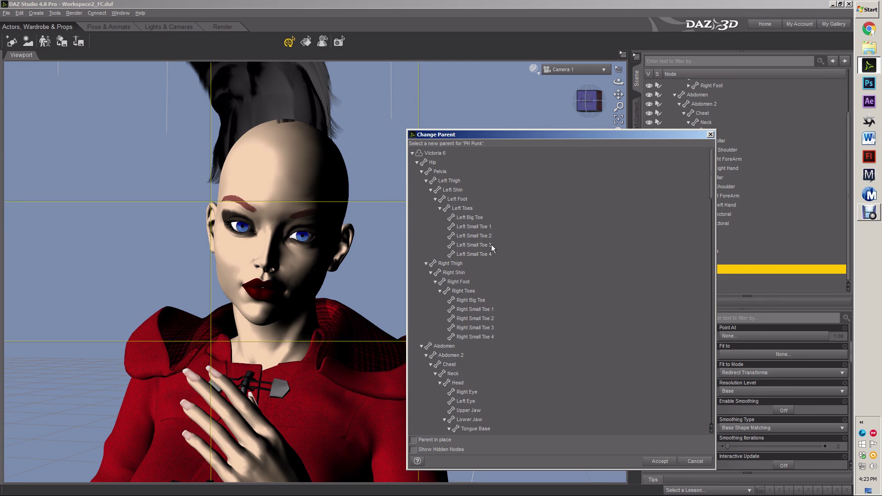
pyautogui.click(457, 383)
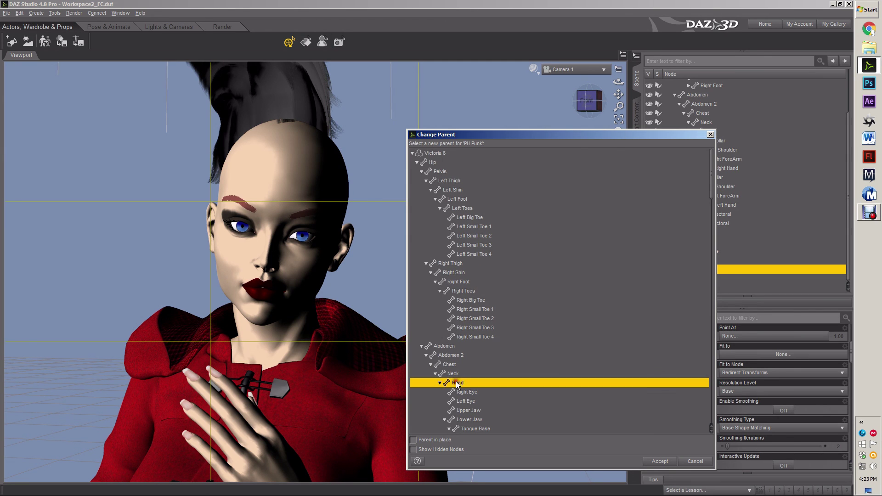
pyautogui.click(659, 461)
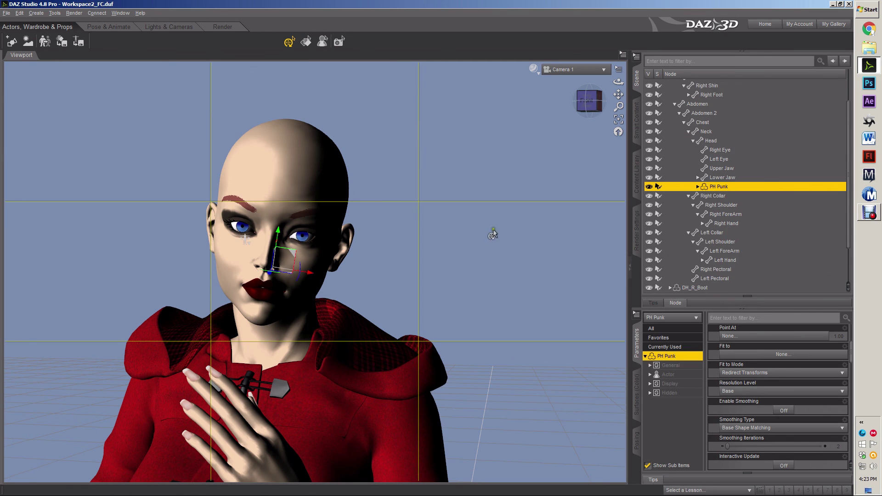
# - Lower the PH Punk hair toward the head and shift it back to zTranslate 0.25
pyautogui.click(583, 101)
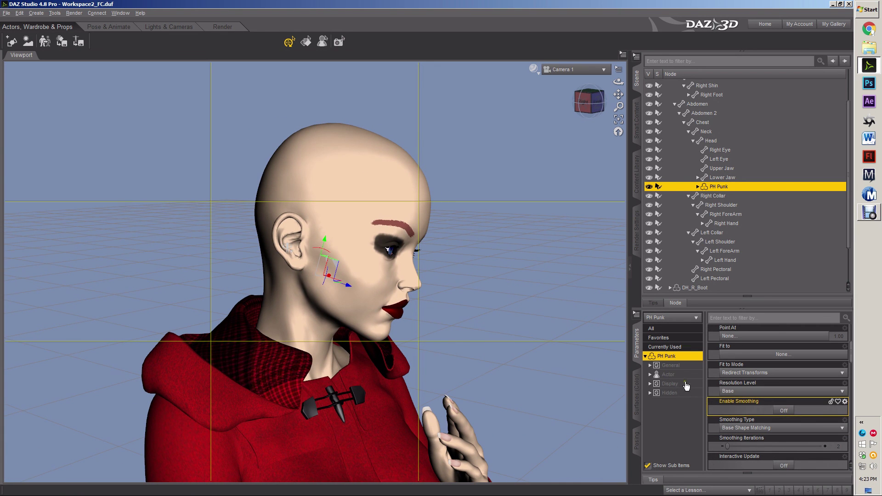
pyautogui.click(680, 367)
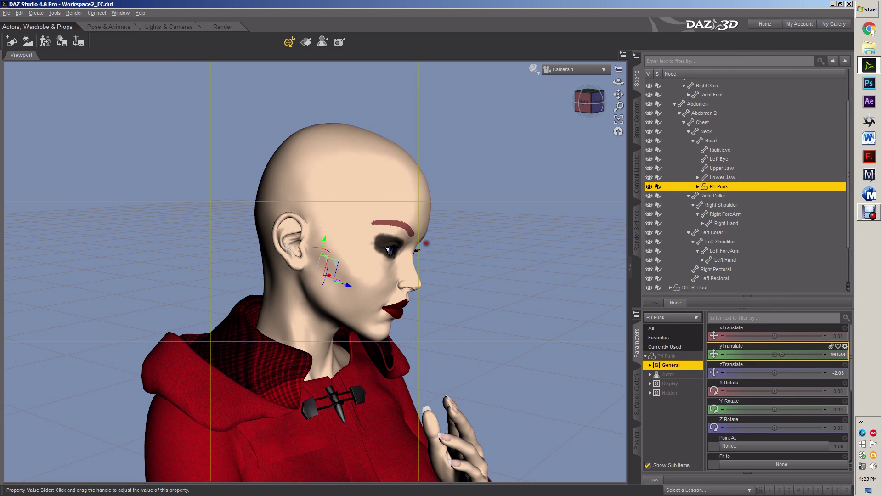
pyautogui.moveTo(782, 355)
pyautogui.mouseDown()
pyautogui.moveTo(737, 356)
pyautogui.moveTo(758, 355)
pyautogui.moveTo(744, 356)
pyautogui.mouseUp()
pyautogui.click(588, 107)
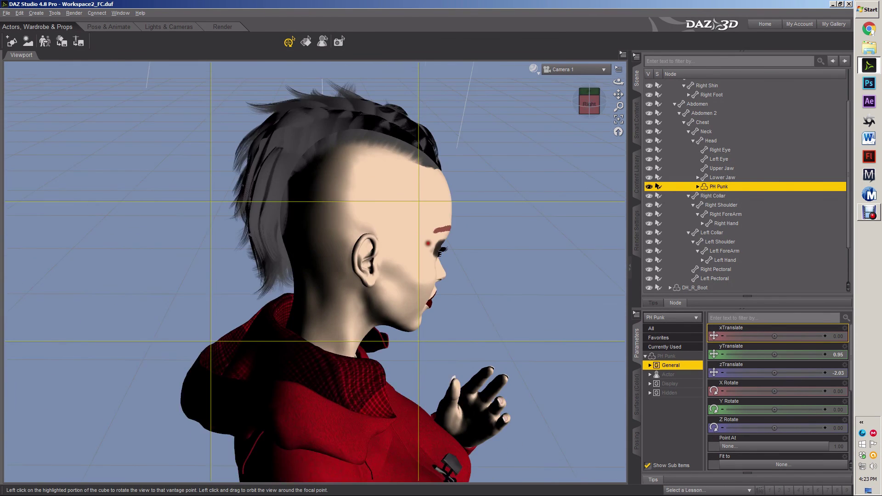
pyautogui.moveTo(589, 102); pyautogui.dragTo(594, 105)
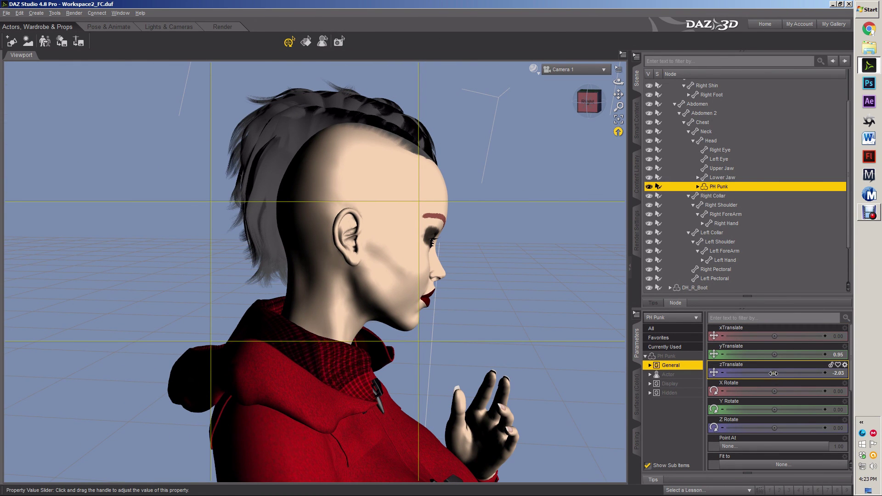
pyautogui.moveTo(773, 374); pyautogui.dragTo(784, 373)
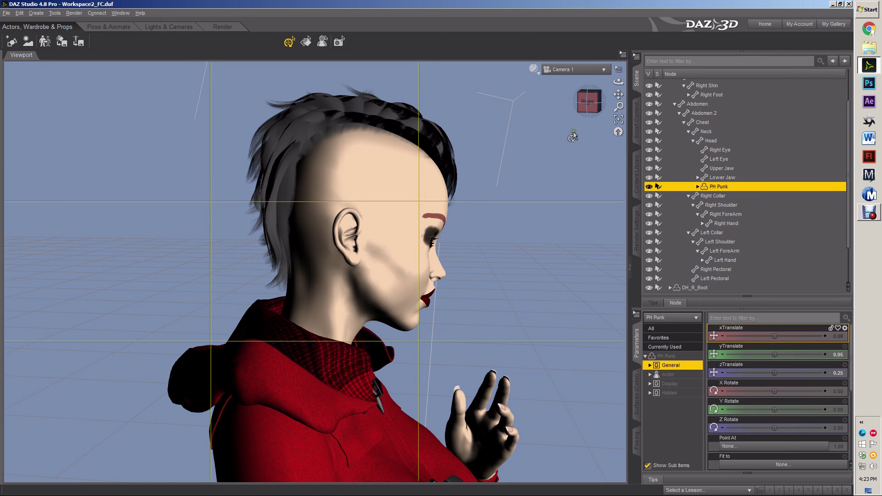
pyautogui.click(581, 109)
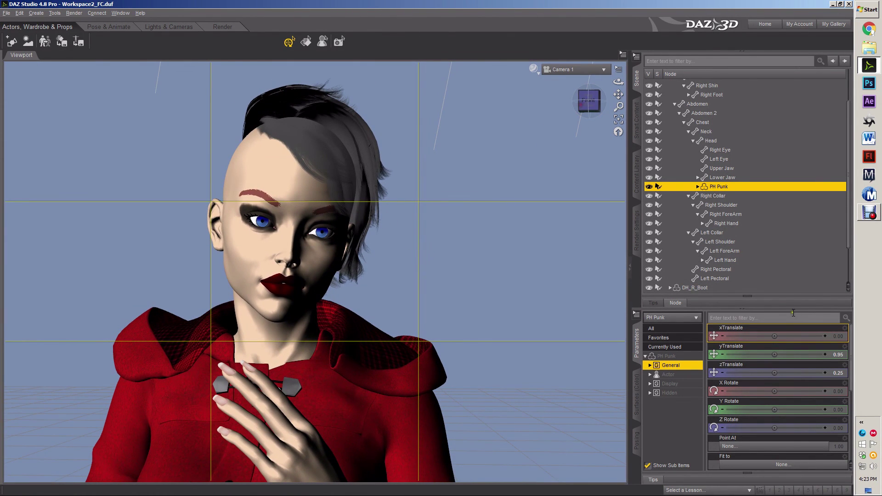
# - Drop the hair further to yTranslate -1.63 and save the scene
pyautogui.moveTo(774, 354); pyautogui.dragTo(767, 354)
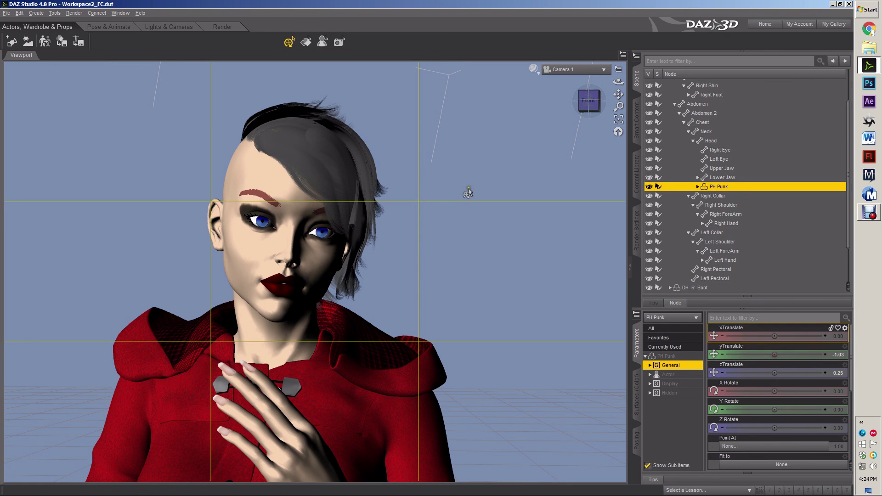
pyautogui.click(561, 102)
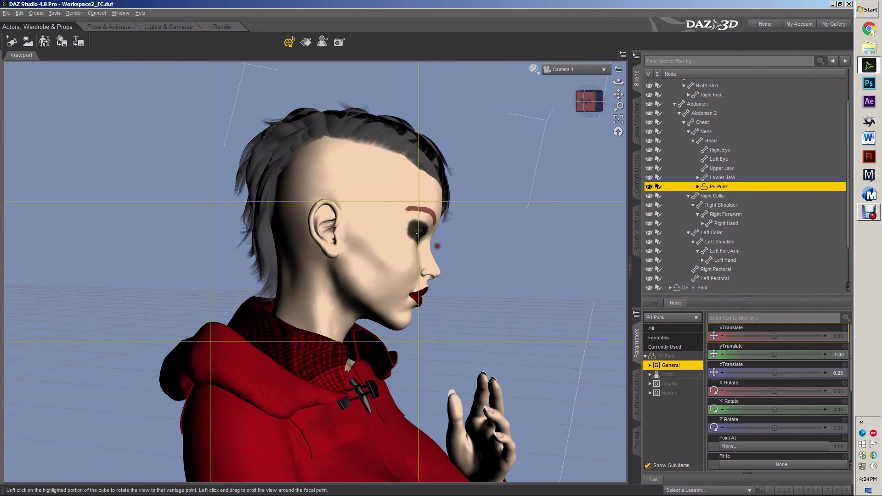
pyautogui.click(579, 102)
pyautogui.hotkey('ctrl', 's')
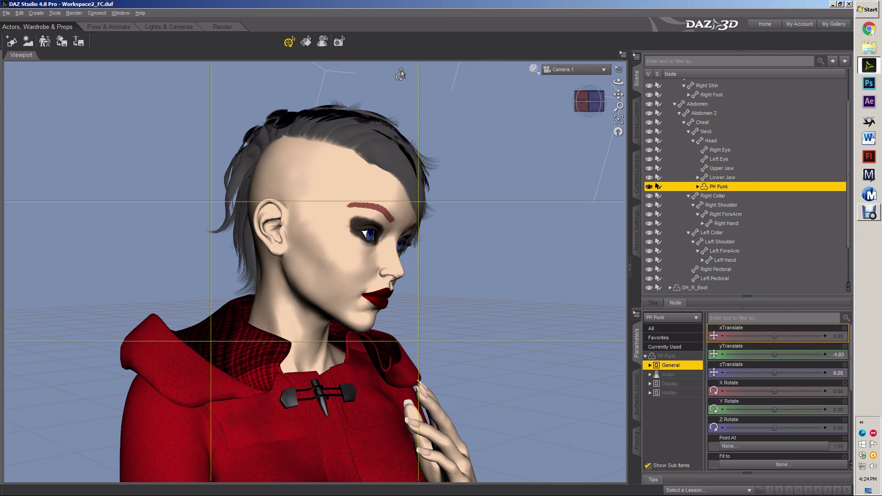
pyautogui.click(339, 41)
pyautogui.hotkey('ctrl', 'r')
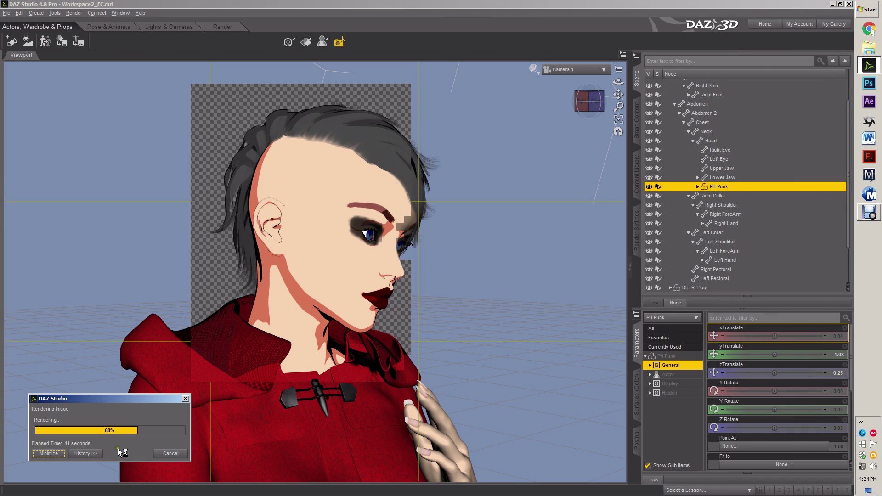
pyautogui.click(180, 457)
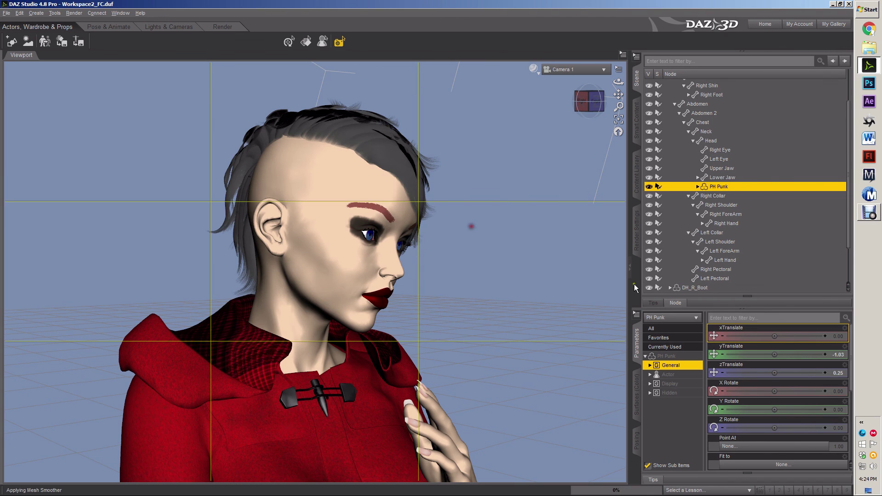
# - Enter -1.25 as the hair's yTranslate and run a test render of the head
pyautogui.click(724, 357)
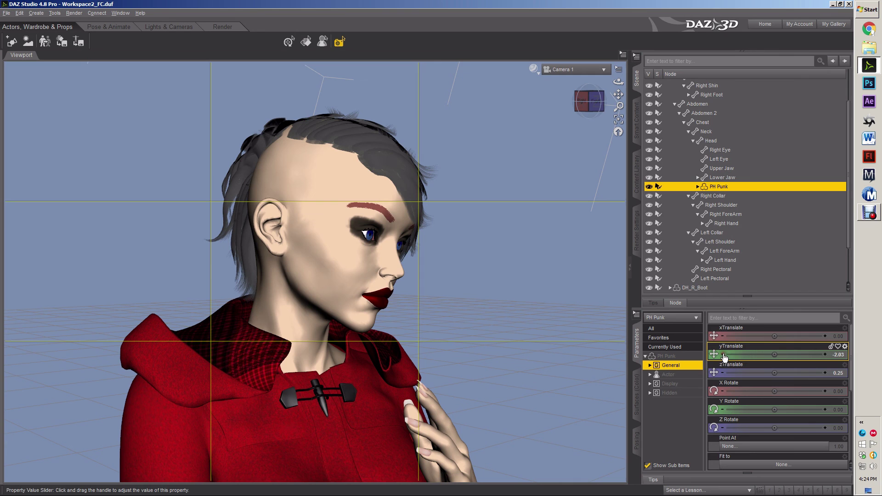
pyautogui.click(825, 356)
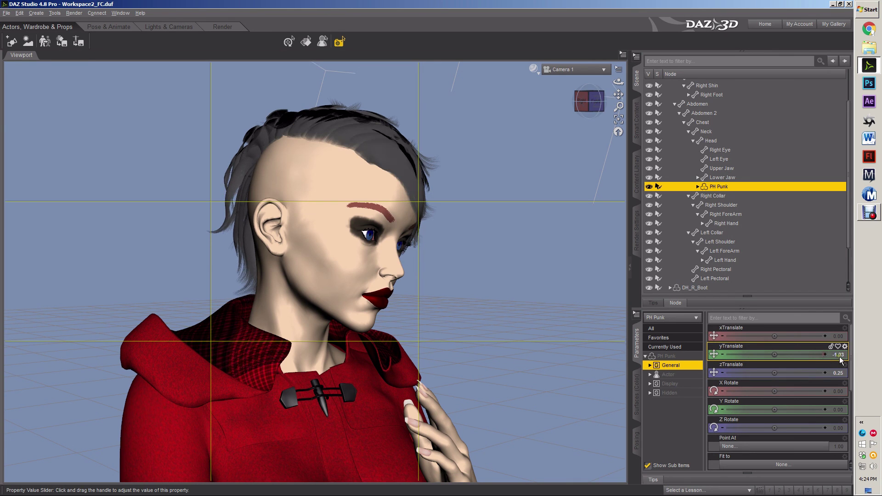
pyautogui.click(838, 355)
pyautogui.write('-1.5')
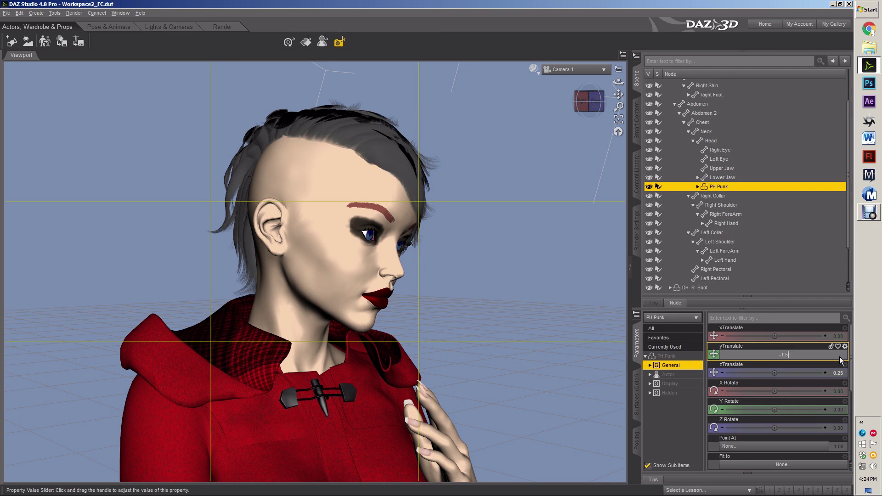
pyautogui.press('Return')
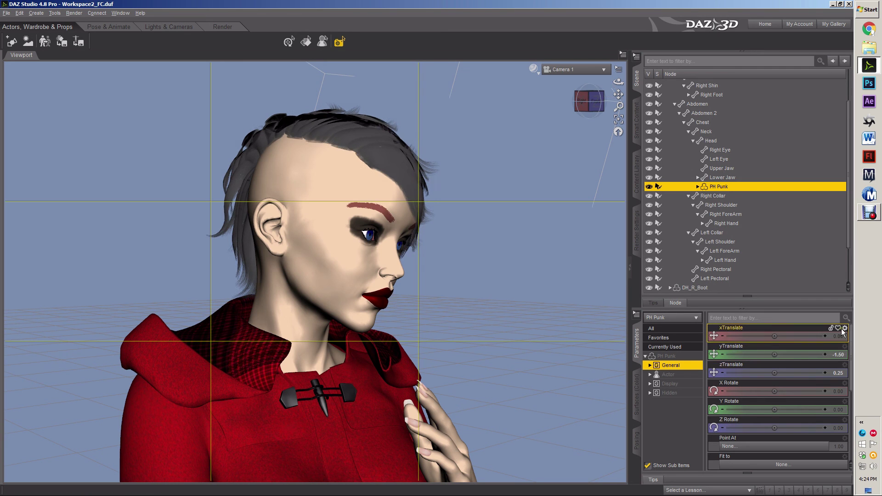
pyautogui.click(841, 356)
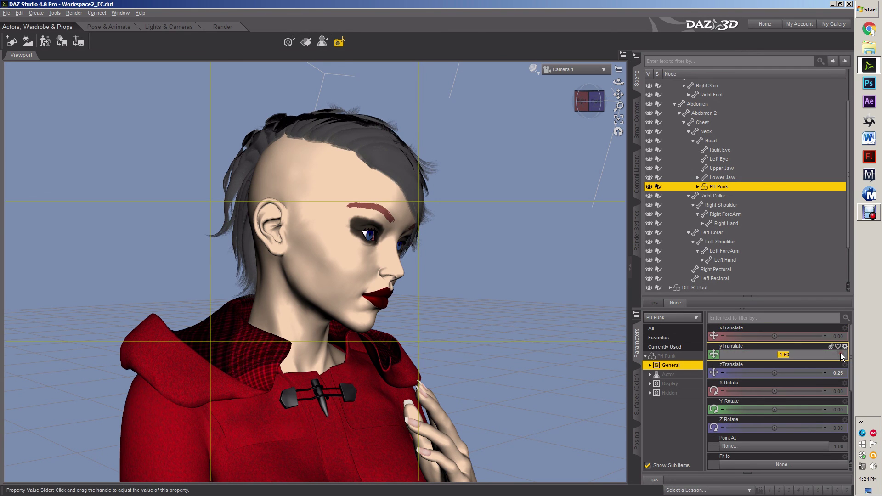
pyautogui.write('-1.2')
pyautogui.press('Return')
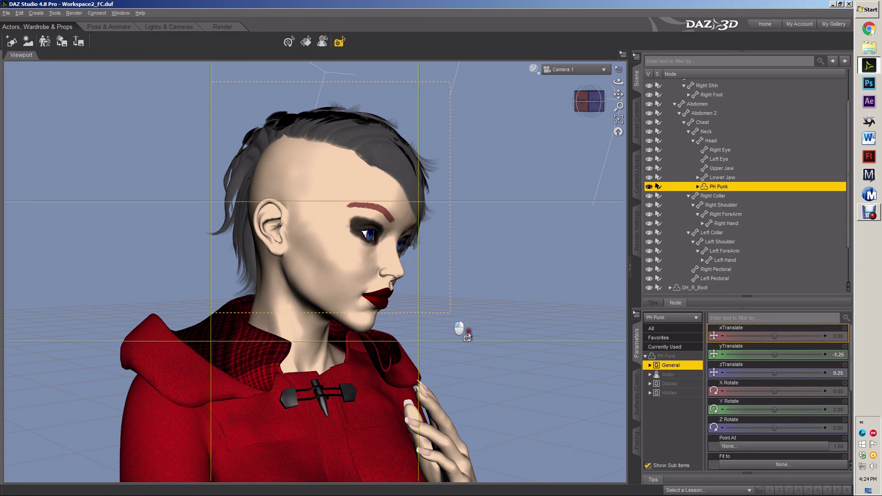
pyautogui.hotkey('ctrl', 'r')
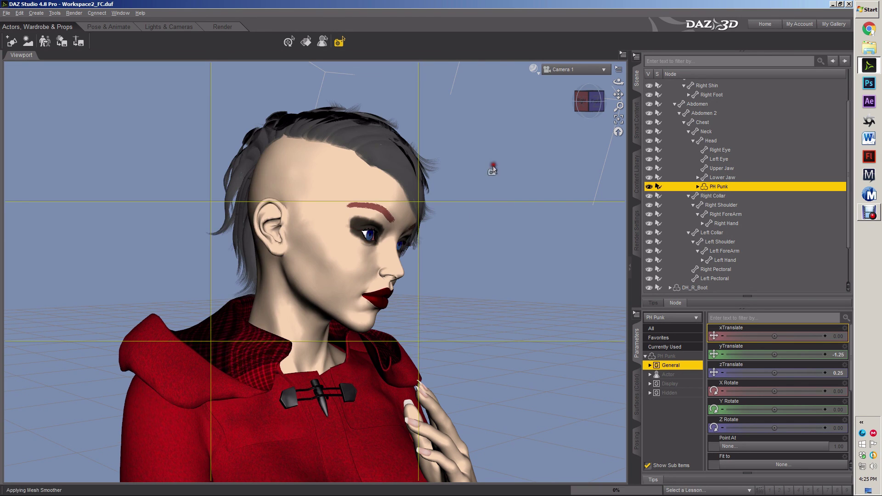
# - Set the Wisps surface's Occlusion - Dark to grey 12 and Occlusion - Light to 24
pyautogui.click(590, 101)
pyautogui.moveTo(589, 101); pyautogui.dragTo(599, 102)
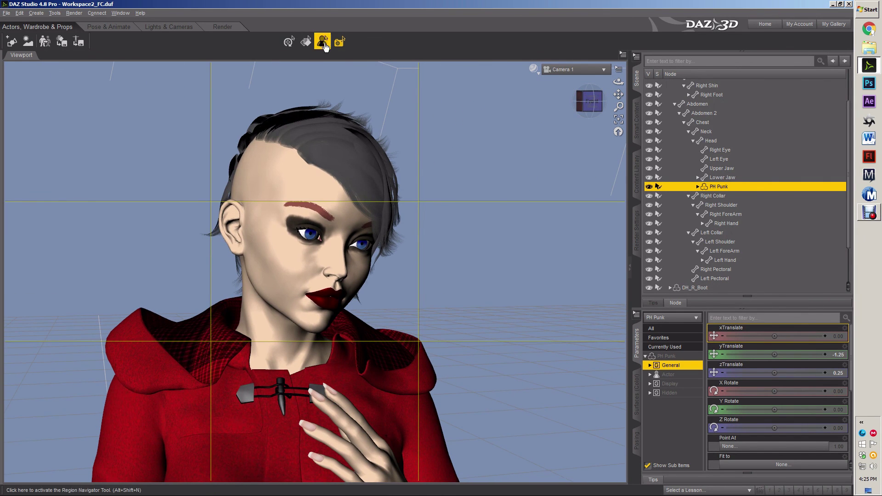
pyautogui.click(306, 42)
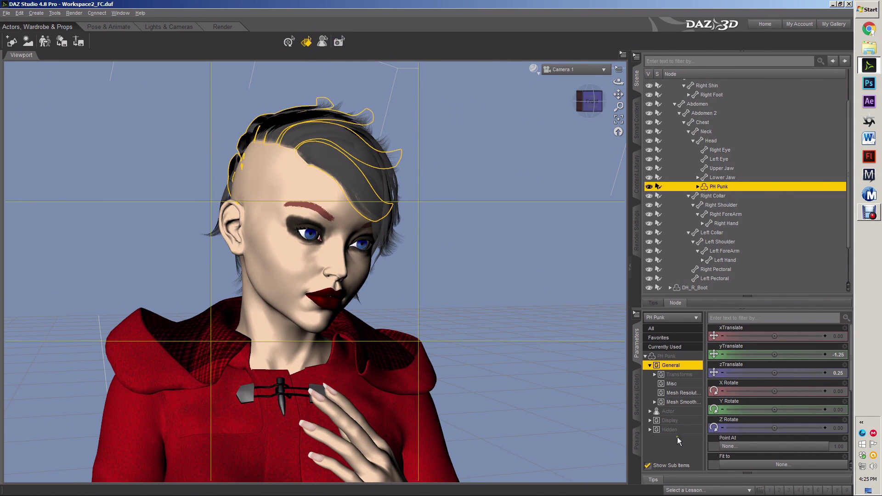
pyautogui.click(637, 394)
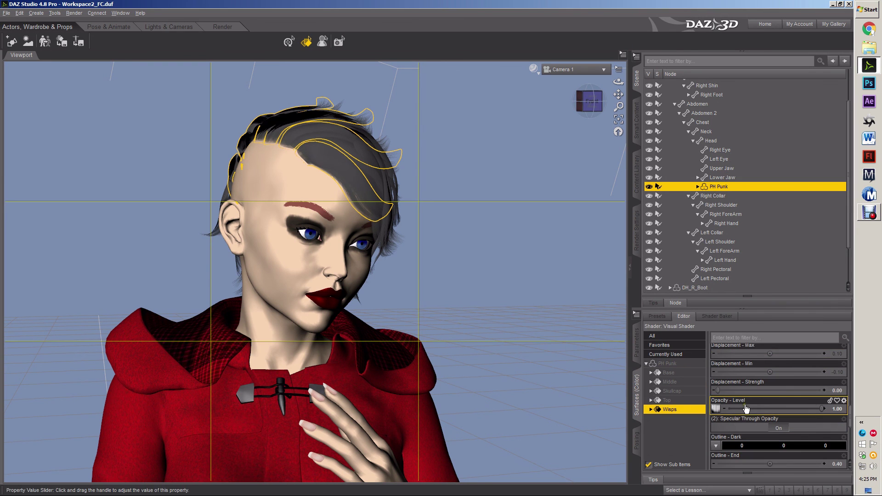
pyautogui.scroll(10, 789, 390)
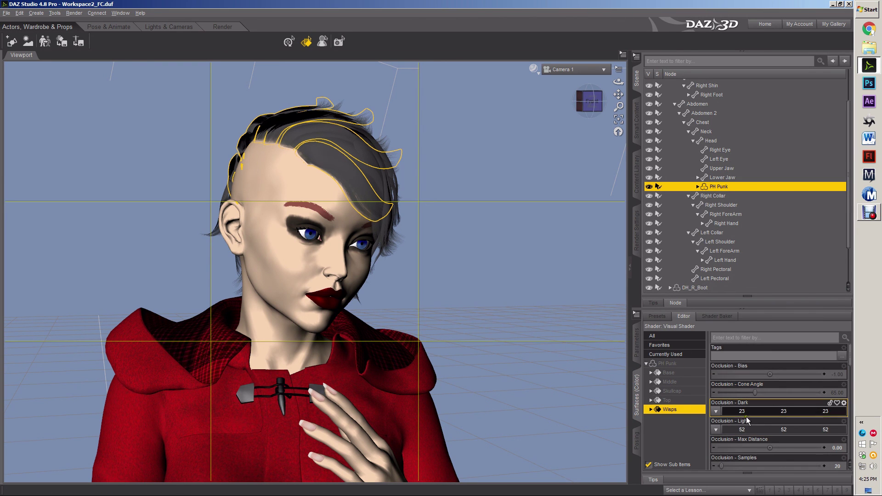
pyautogui.click(748, 415)
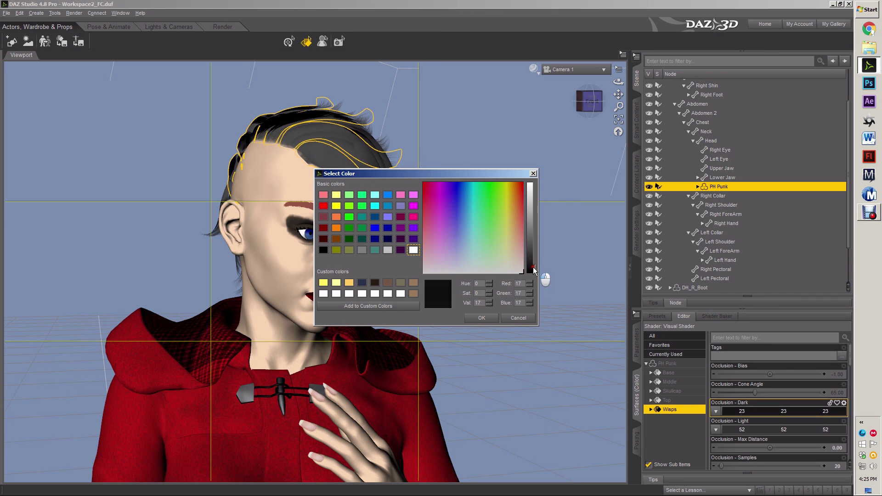
pyautogui.click(487, 321)
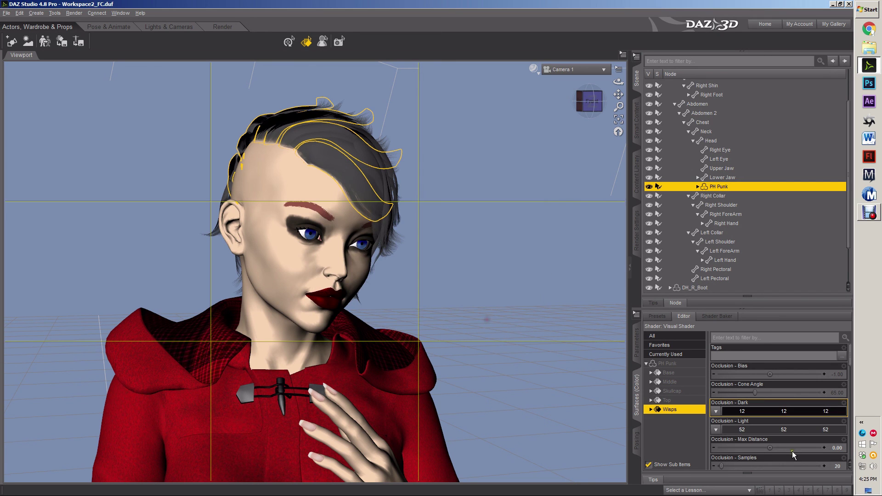
pyautogui.click(753, 431)
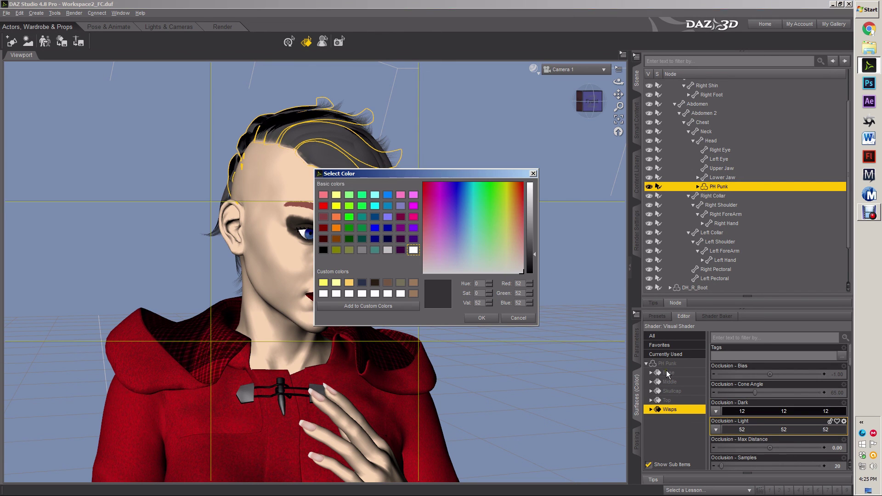
pyautogui.click(533, 260)
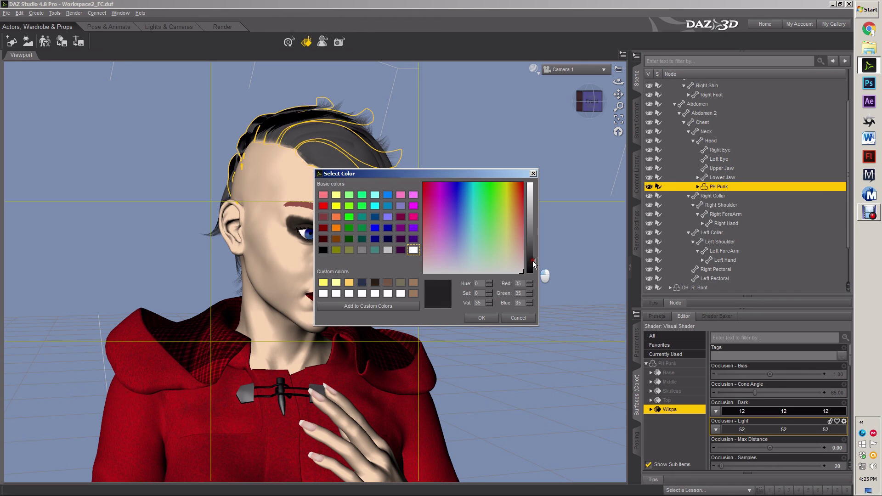
pyautogui.click(490, 318)
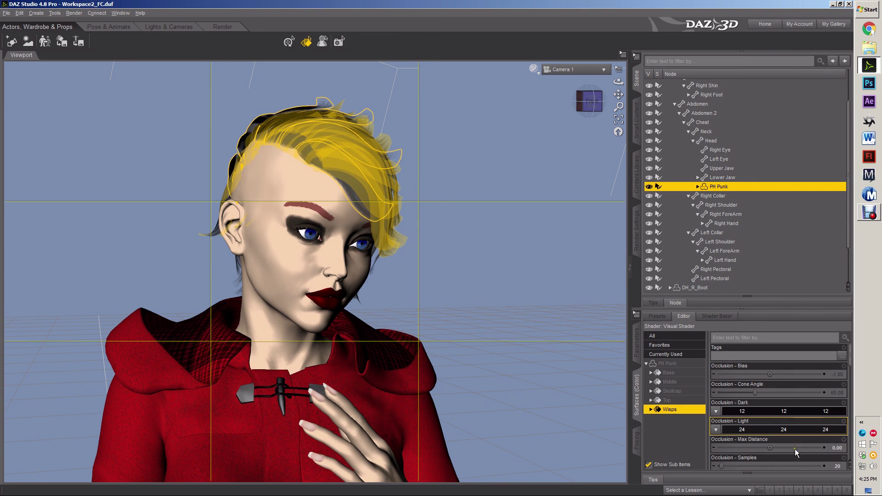
# - Set Wisps Diffuse - Dark to grey 19 and Diffuse - Light to 30
pyautogui.scroll(-6, 788, 395)
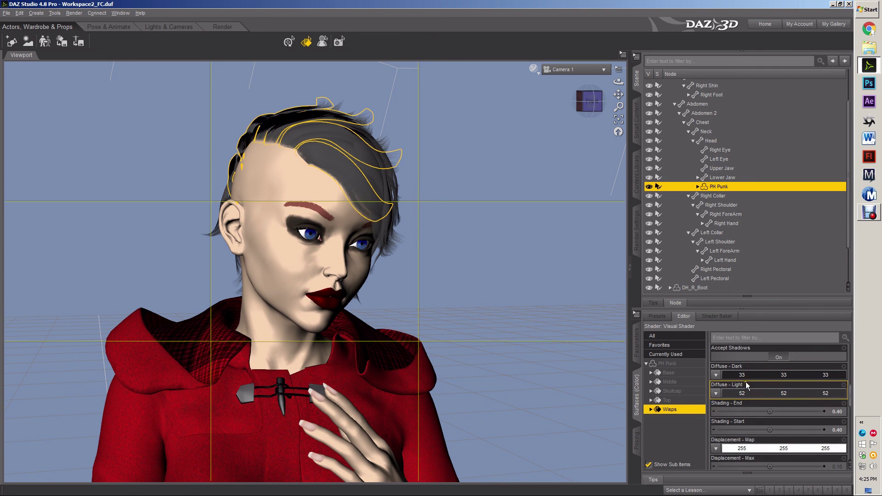
pyautogui.click(753, 375)
pyautogui.click(529, 270)
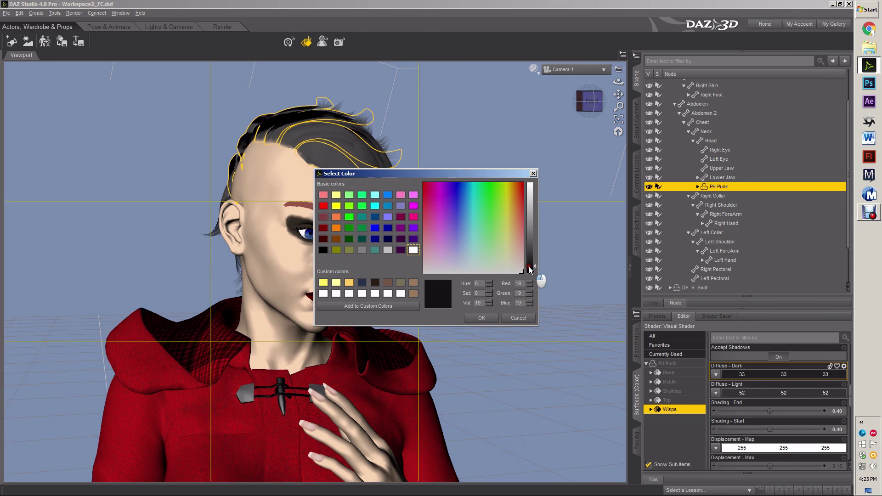
pyautogui.click(474, 319)
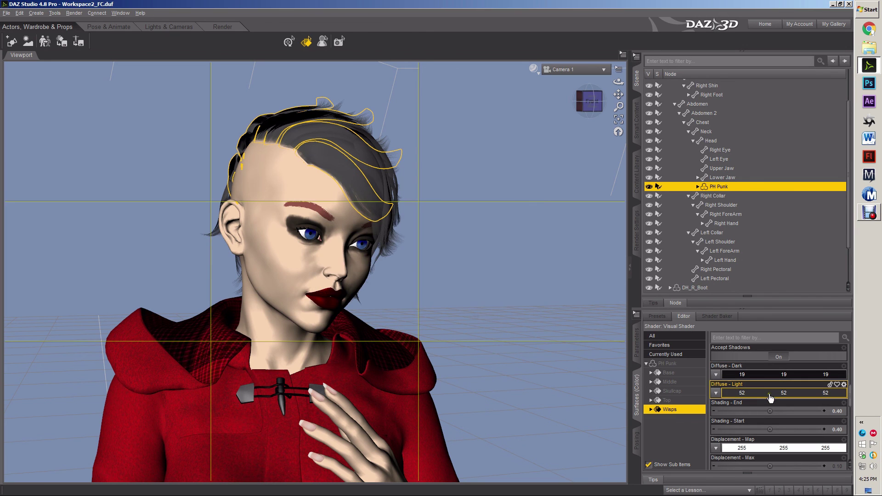
pyautogui.click(771, 393)
pyautogui.moveTo(533, 263); pyautogui.dragTo(533, 261)
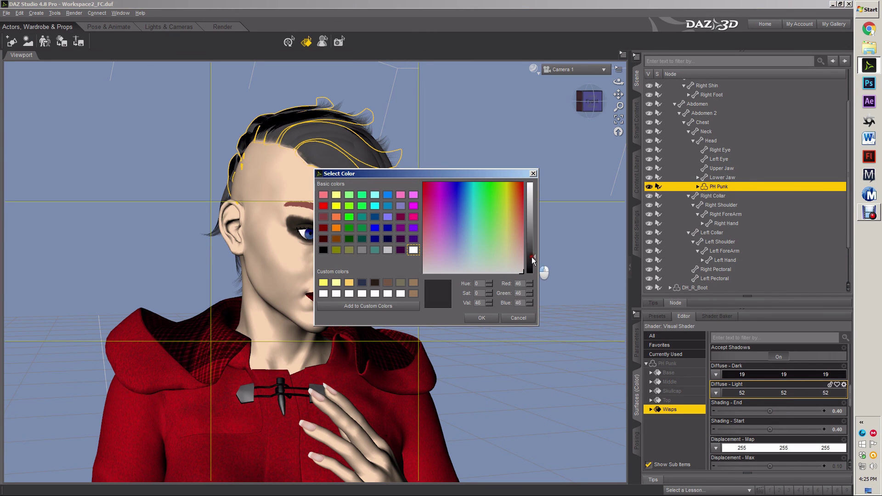
pyautogui.click(481, 318)
# - Select the Middle hair surface and set Diffuse - Dark to 7, Diffuse - Light to 34
pyautogui.click(395, 189)
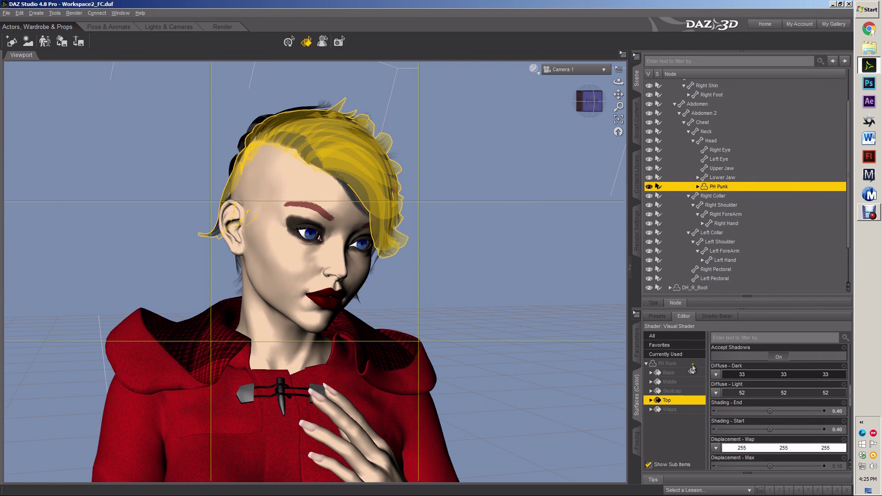
pyautogui.scroll(3, 796, 388)
pyautogui.click(670, 409)
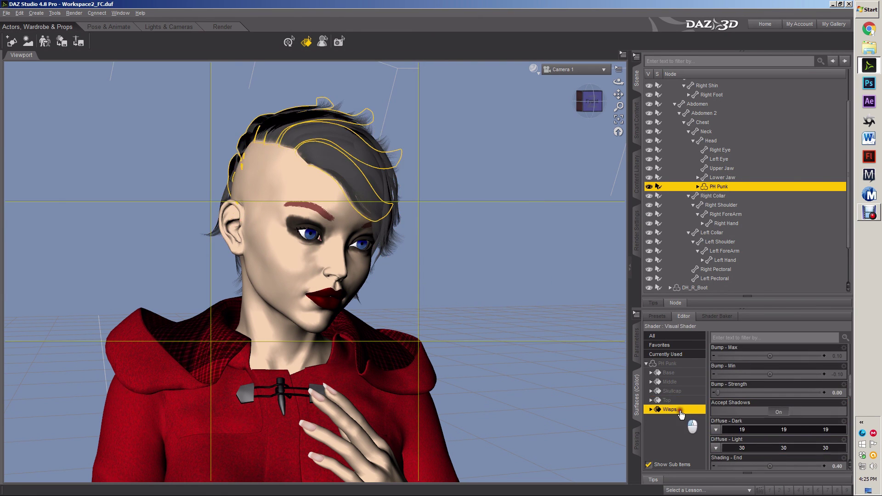
pyautogui.click(680, 381)
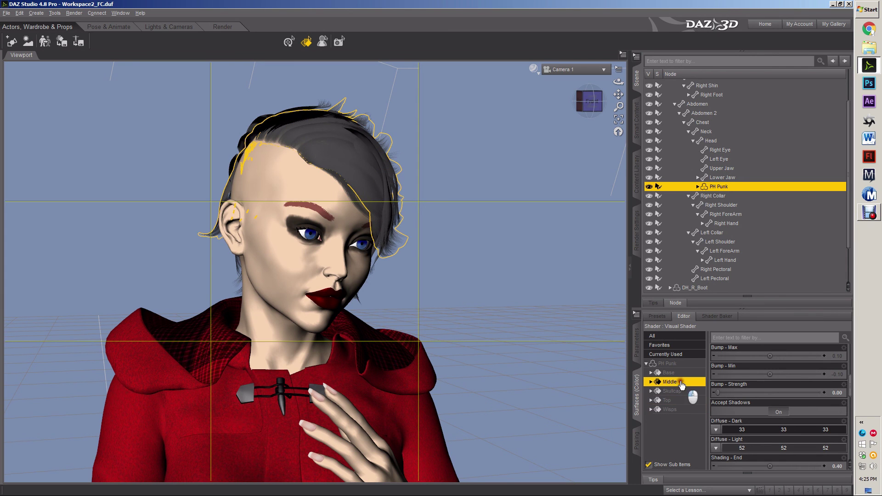
pyautogui.click(758, 430)
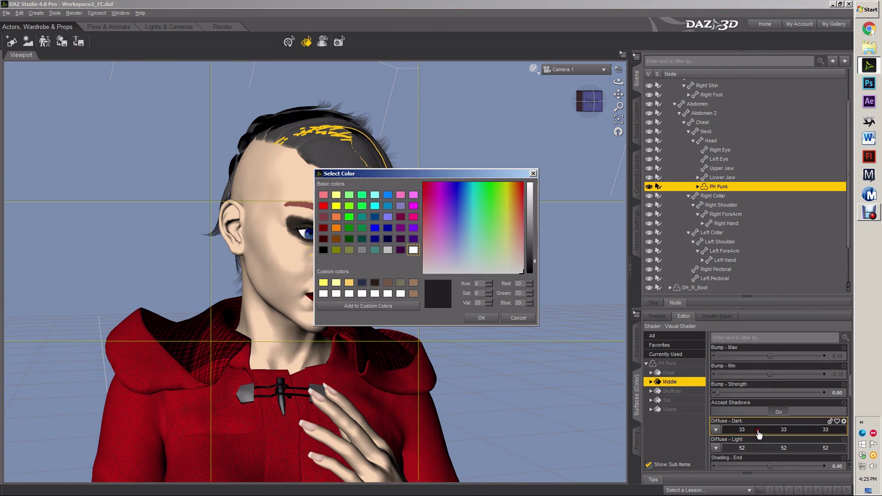
pyautogui.click(533, 267)
pyautogui.moveTo(534, 271); pyautogui.dragTo(535, 272)
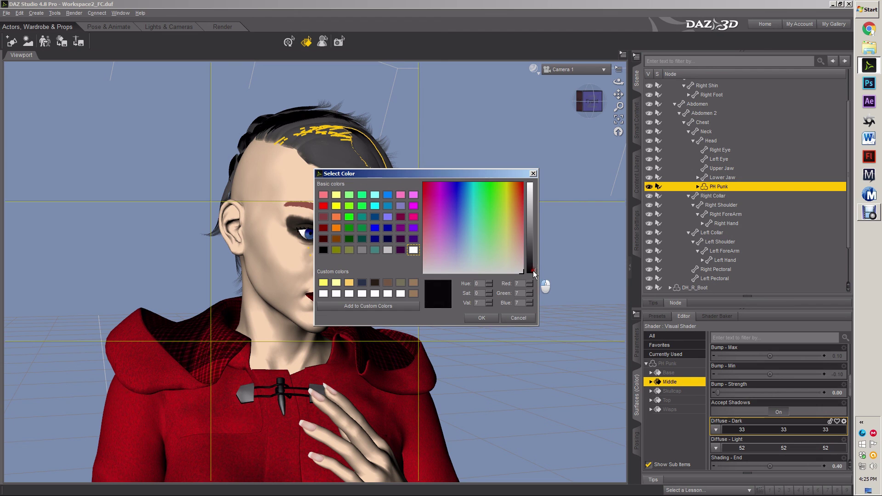
pyautogui.click(481, 318)
pyautogui.click(759, 449)
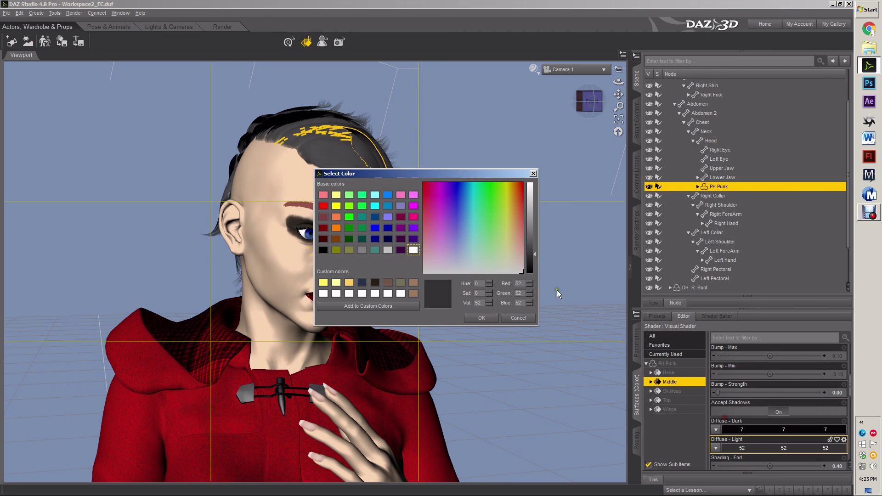
pyautogui.click(534, 262)
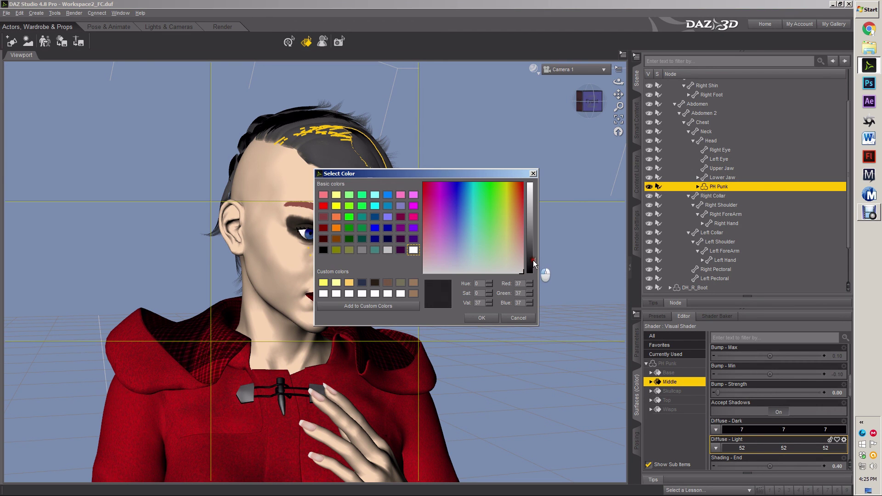
pyautogui.click(481, 317)
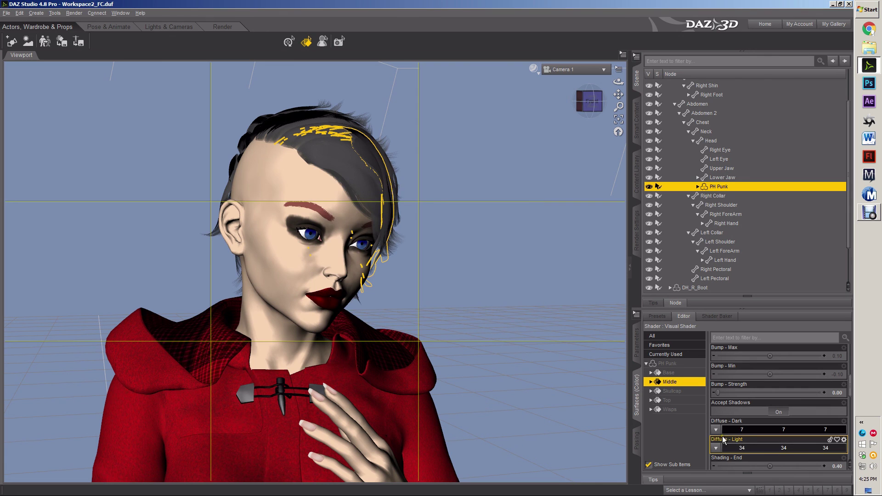
# - Set Middle Occlusion - Dark to 16 and Occlusion - Light to 34, then spot-render the head
pyautogui.scroll(-5, 721, 434)
pyautogui.scroll(-10, 721, 435)
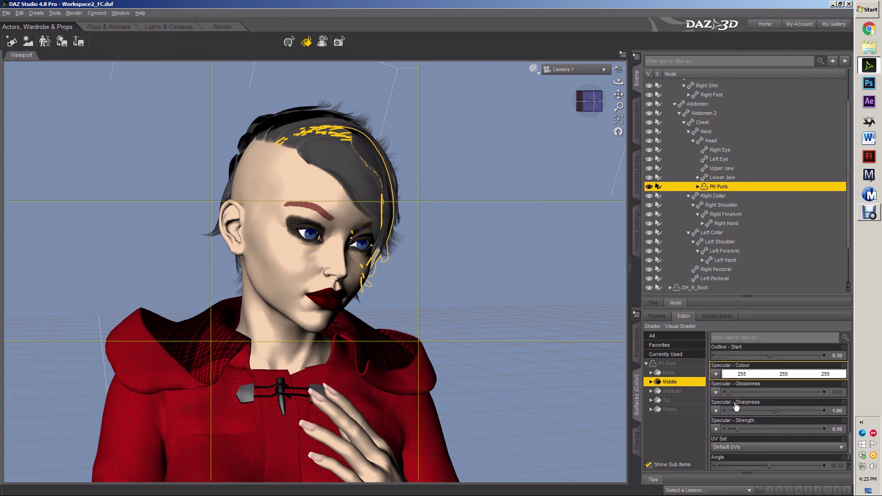
pyautogui.scroll(-8, 736, 406)
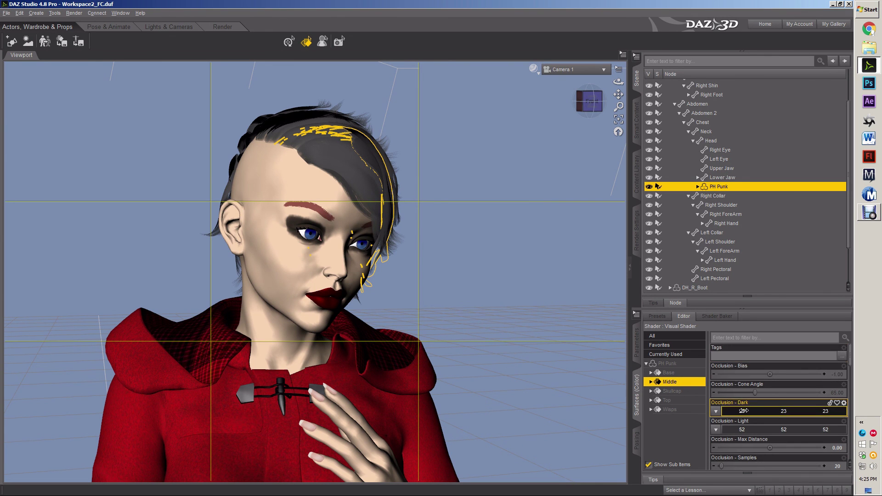
pyautogui.click(754, 411)
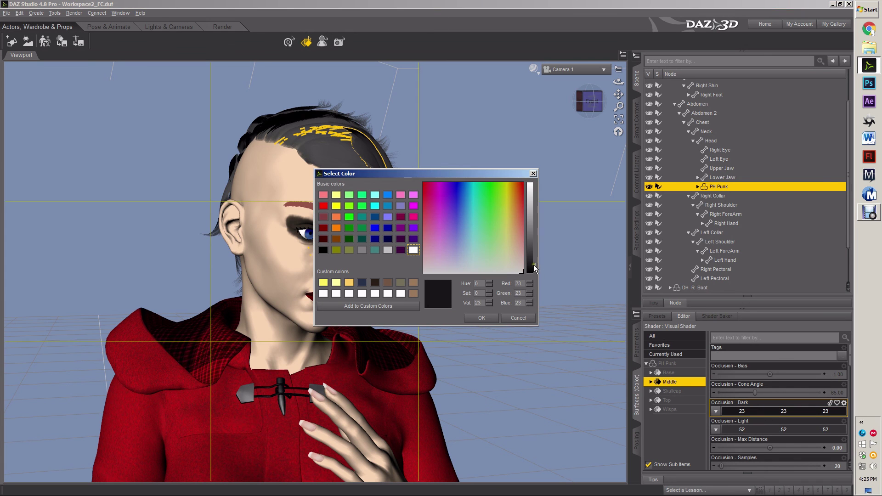
pyautogui.moveTo(534, 269); pyautogui.dragTo(535, 271)
pyautogui.click(482, 318)
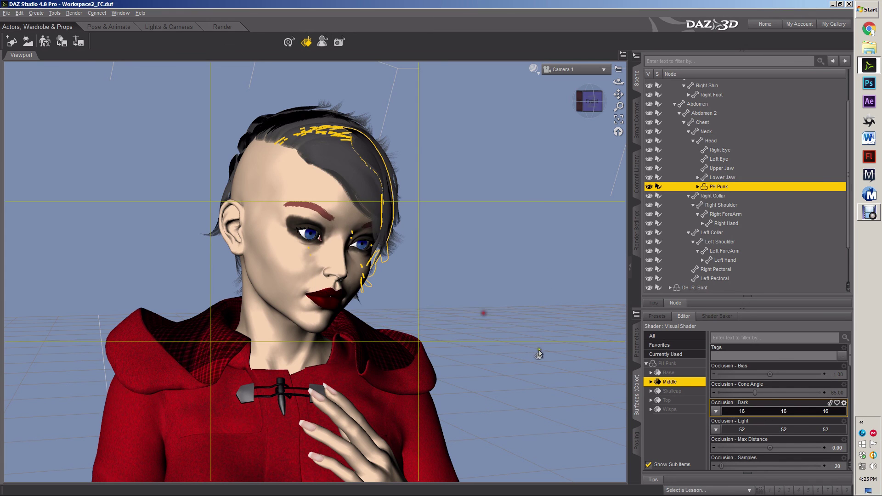
pyautogui.click(755, 430)
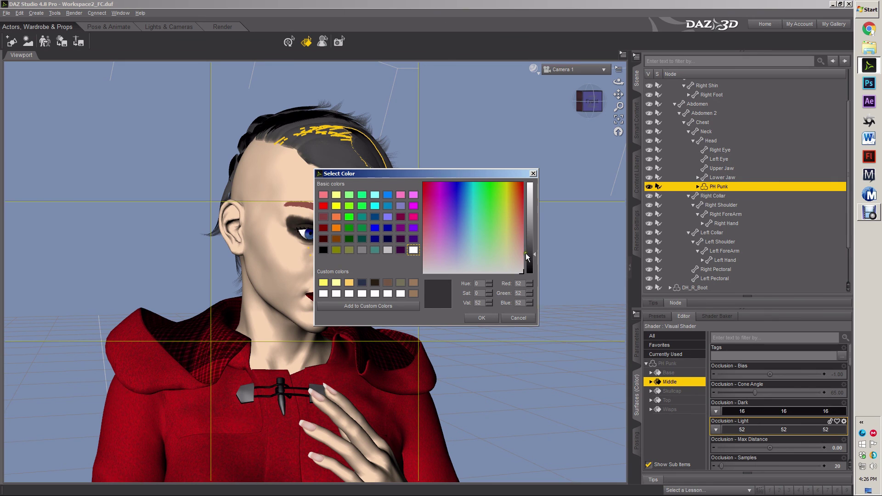
pyautogui.moveTo(531, 254); pyautogui.dragTo(533, 265)
pyautogui.click(482, 318)
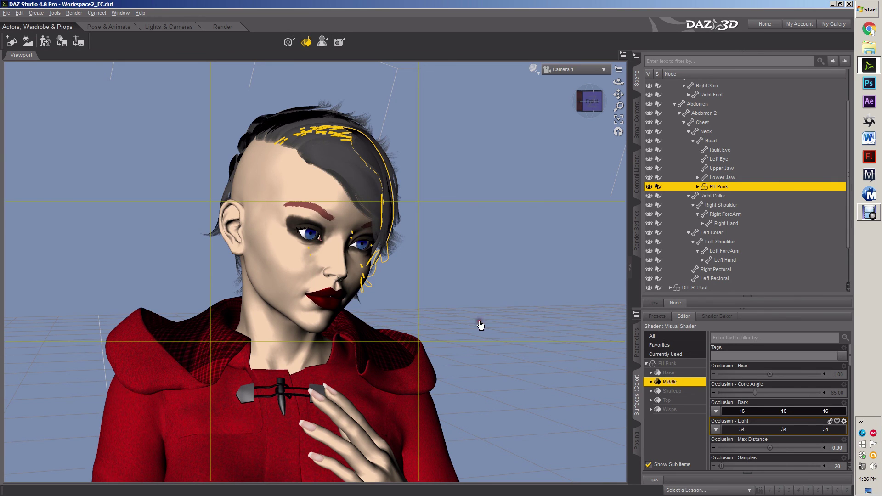
pyautogui.click(339, 42)
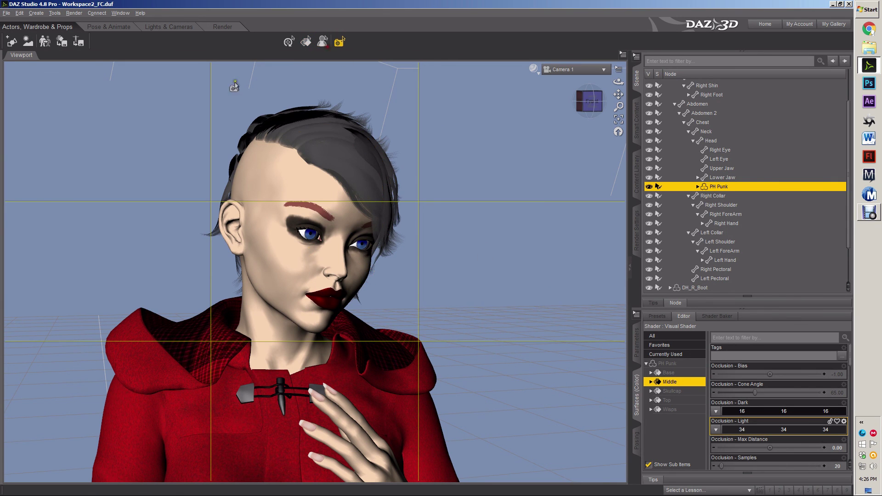
pyautogui.moveTo(197, 103); pyautogui.dragTo(450, 382)
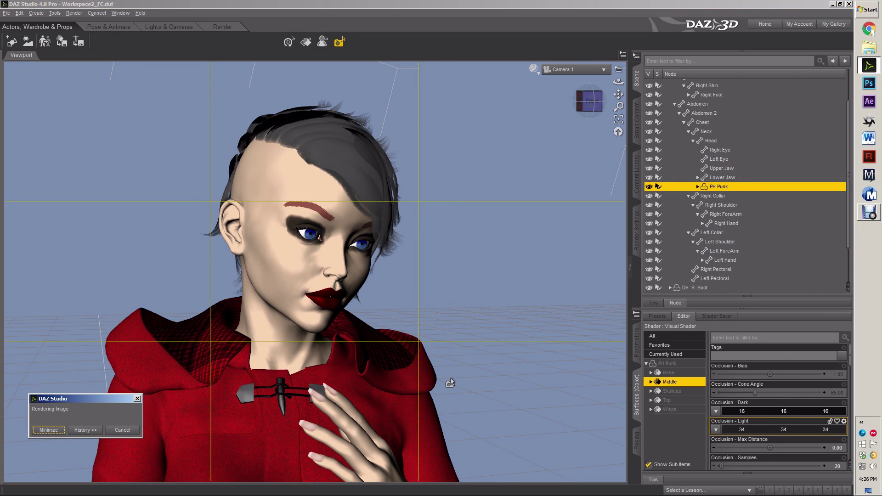